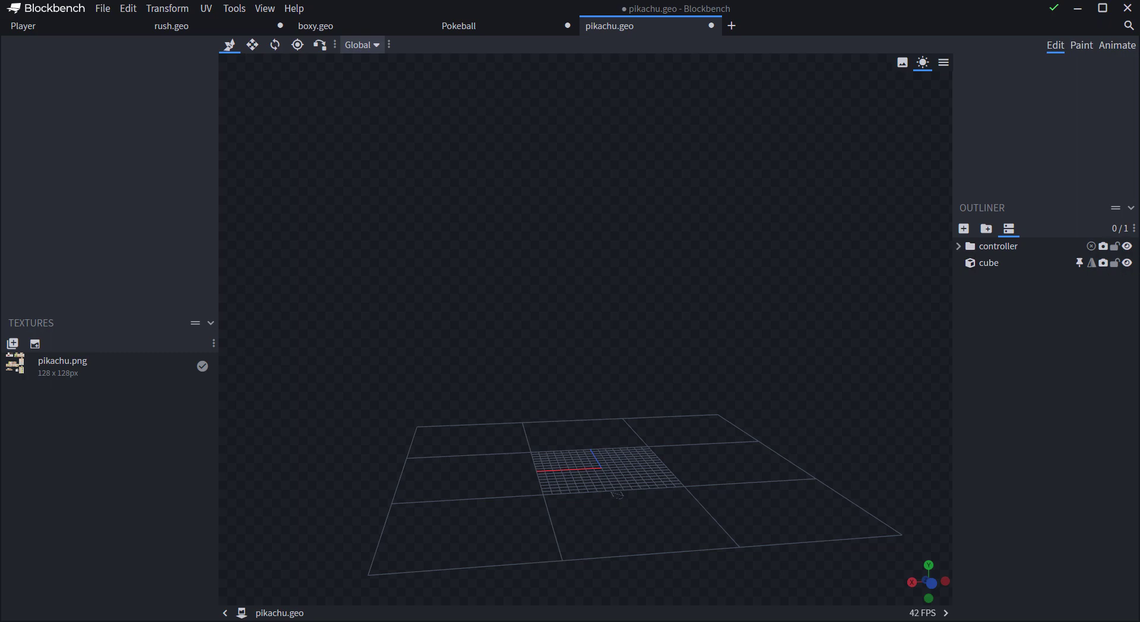
pyautogui.click(988, 262)
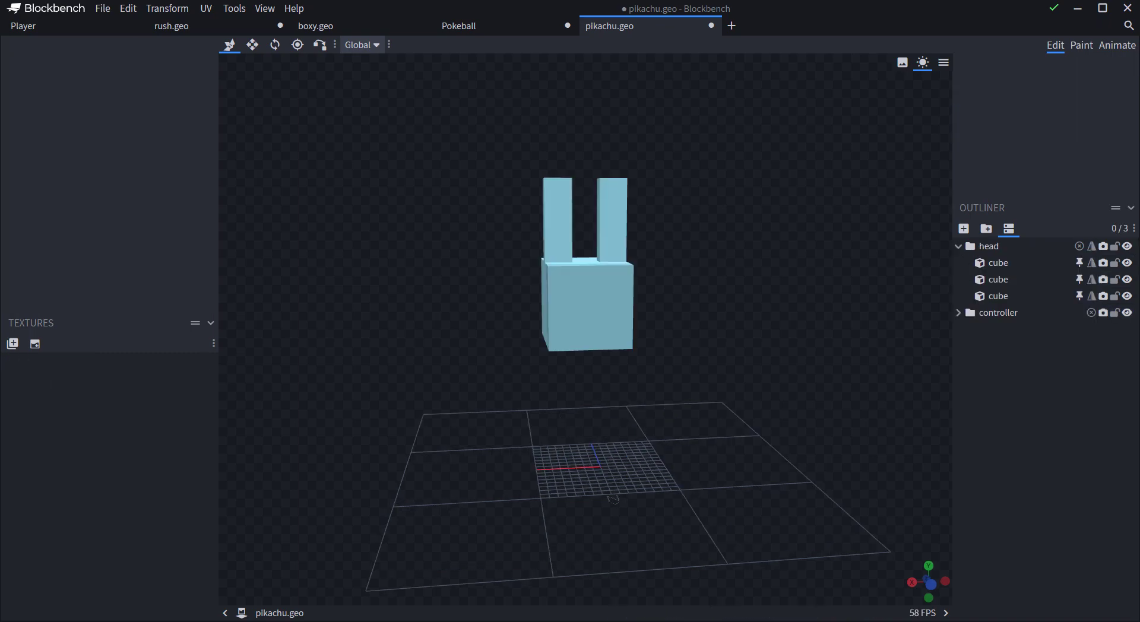
pyautogui.moveTo(612, 499); pyautogui.dragTo(592, 457)
pyautogui.moveTo(592, 457); pyautogui.dragTo(661, 493, button='right')
pyautogui.moveTo(662, 492); pyautogui.dragTo(704, 509)
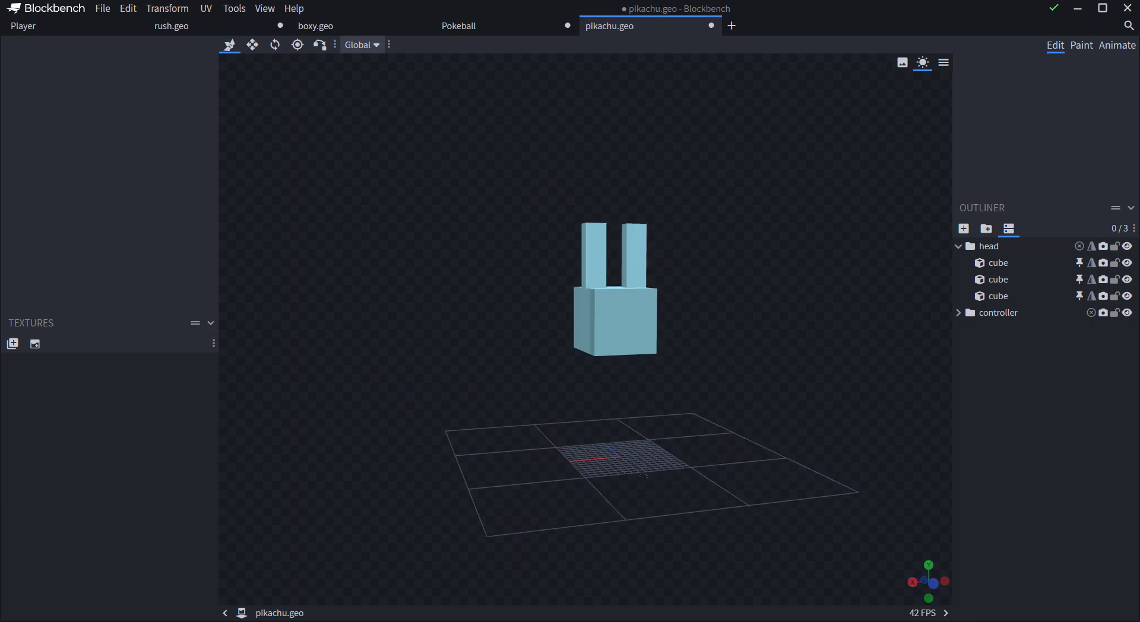
# - Move the whole head group 3 units along negative X and 6 units down, to position -5, 11, -9
pyautogui.click(988, 246)
pyautogui.moveTo(819, 357); pyautogui.dragTo(751, 403)
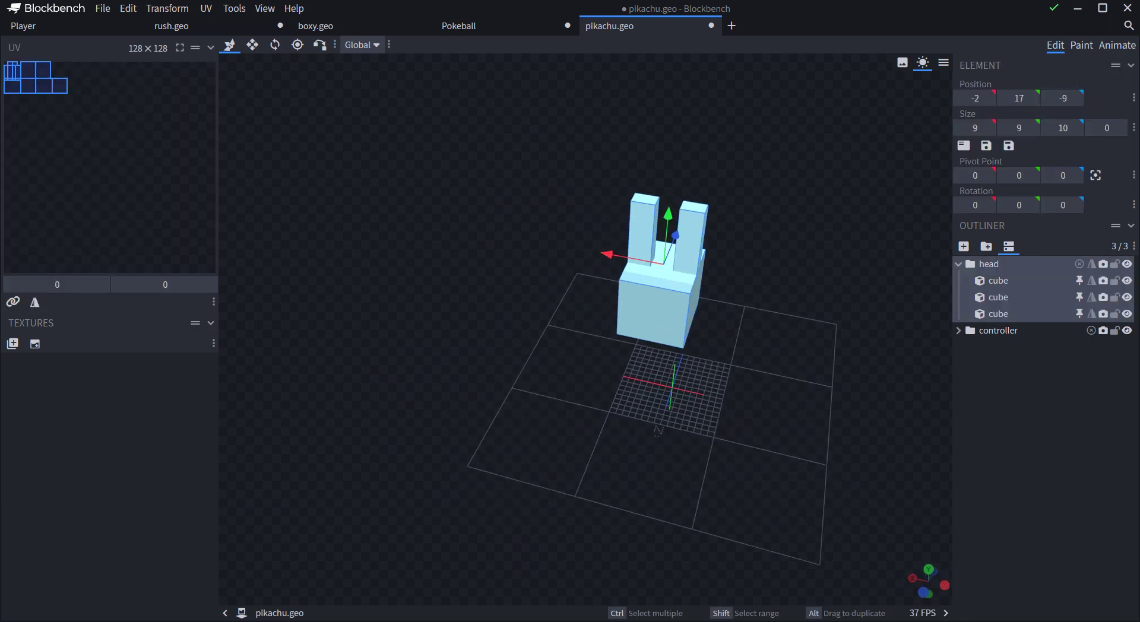
pyautogui.moveTo(751, 403); pyautogui.dragTo(704, 418, button='right')
pyautogui.moveTo(617, 447); pyautogui.dragTo(584, 448, button='right')
pyautogui.moveTo(521, 273); pyautogui.dragTo(545, 277)
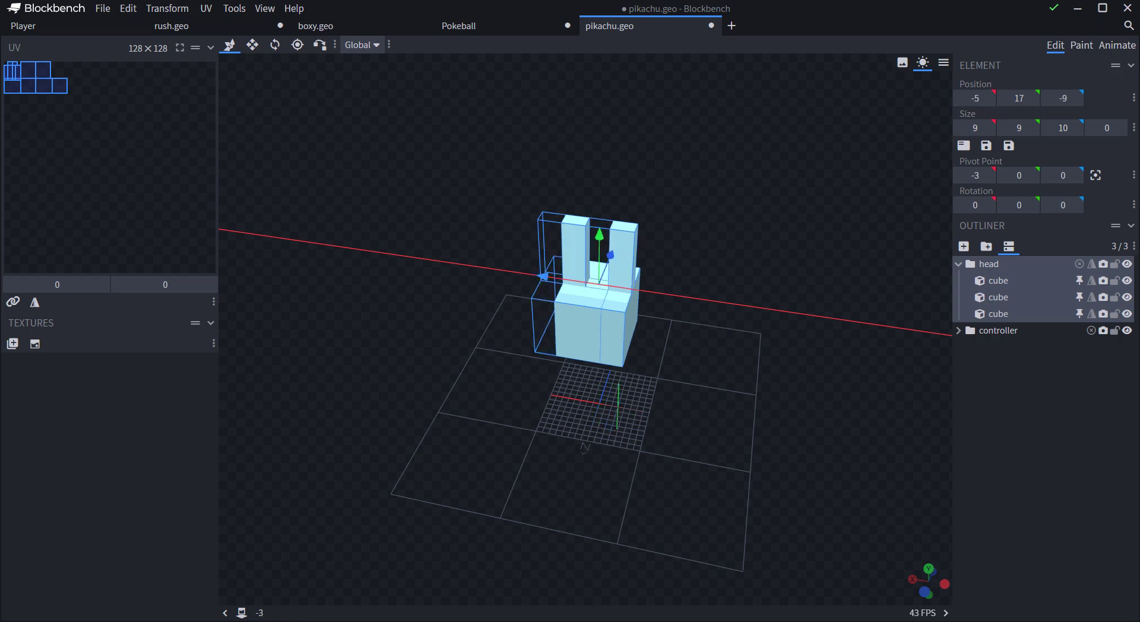
pyautogui.moveTo(469, 350); pyautogui.dragTo(606, 306)
pyautogui.moveTo(541, 245); pyautogui.dragTo(541, 297)
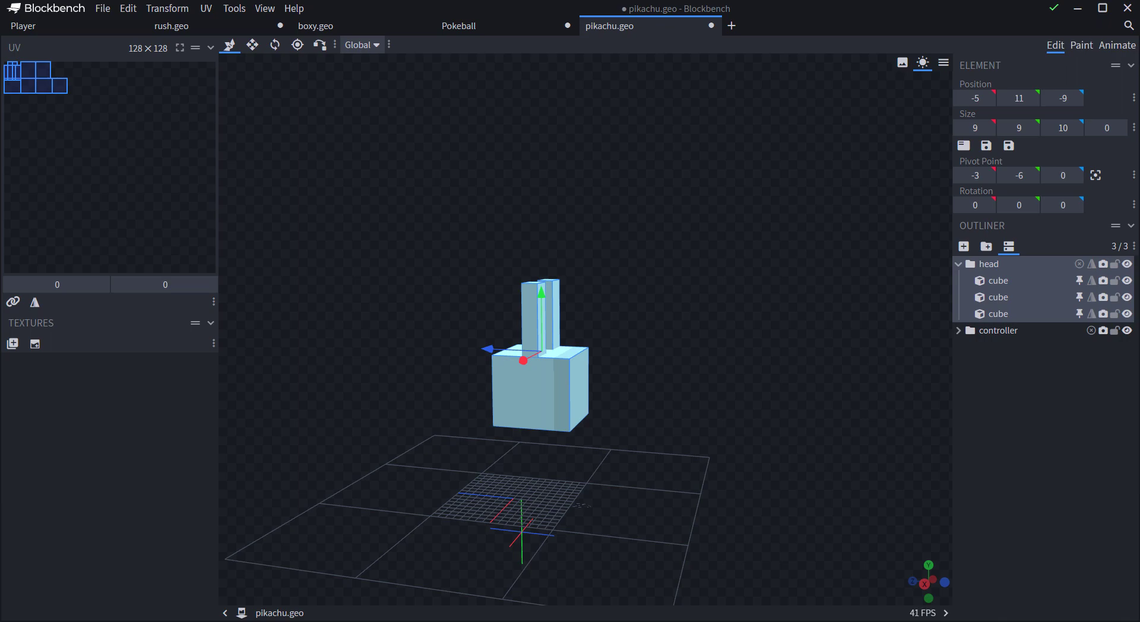
# - Raise the head group and shift it along X and Z so its main cube sits at position -4, 25, -4
pyautogui.moveTo(712, 368); pyautogui.dragTo(659, 368)
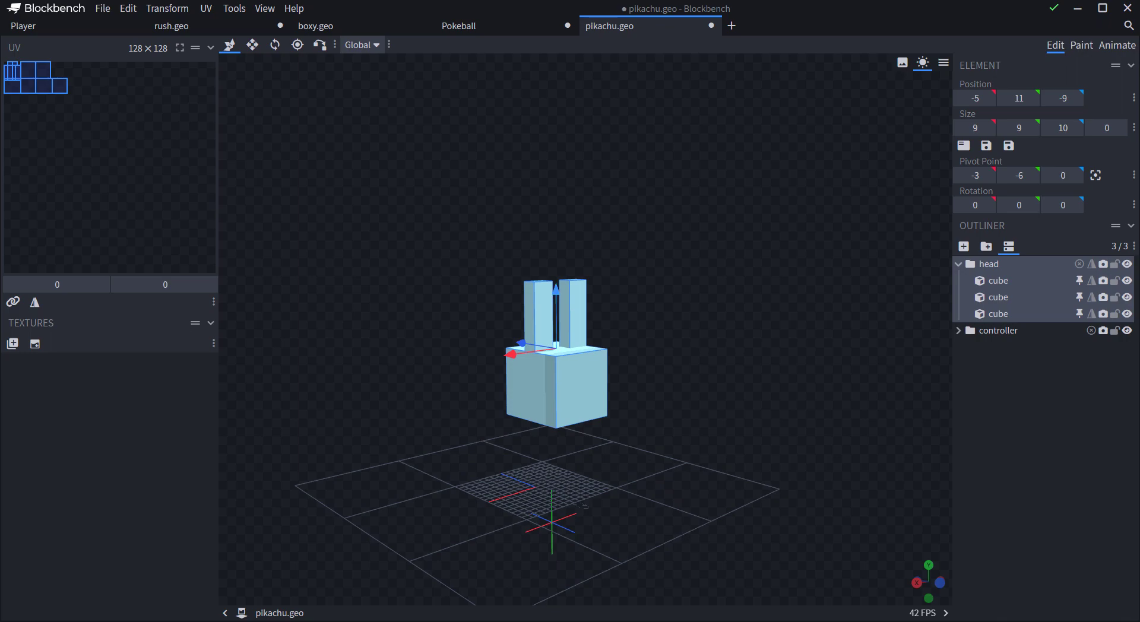
pyautogui.moveTo(556, 291); pyautogui.dragTo(556, 213)
pyautogui.moveTo(630, 255); pyautogui.dragTo(723, 267)
pyautogui.moveTo(483, 277); pyautogui.dragTo(441, 281)
pyautogui.moveTo(583, 502); pyautogui.dragTo(584, 510)
pyautogui.moveTo(497, 217); pyautogui.dragTo(497, 180)
pyautogui.moveTo(671, 250); pyautogui.dragTo(523, 221)
pyautogui.moveTo(584, 517); pyautogui.dragTo(583, 486)
pyautogui.moveTo(522, 228); pyautogui.dragTo(514, 229)
pyautogui.moveTo(475, 279)
pyautogui.mouseDown()
pyautogui.moveTo(448, 252)
pyautogui.moveTo(482, 291)
pyautogui.mouseUp()
pyautogui.moveTo(583, 463); pyautogui.dragTo(321, 491)
pyautogui.moveTo(584, 489); pyautogui.dragTo(568, 324)
pyautogui.moveTo(568, 324); pyautogui.dragTo(596, 374, button='right')
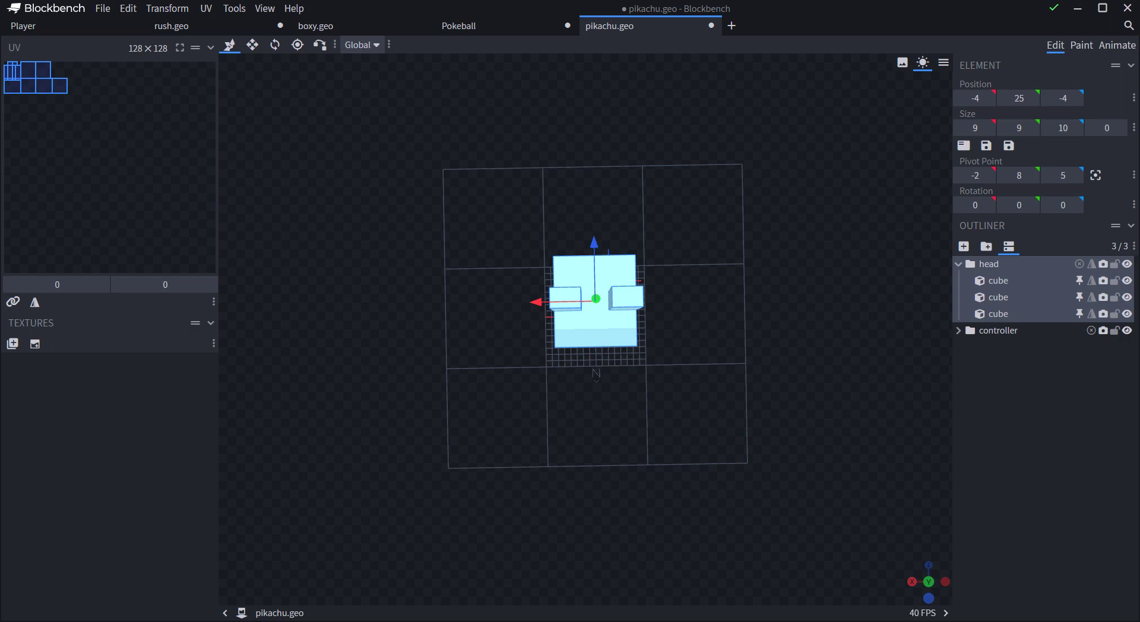
# - Lower the head group onto the grid, bringing its main cube to Y 0
pyautogui.moveTo(596, 374); pyautogui.dragTo(591, 528)
pyautogui.moveTo(597, 182); pyautogui.dragTo(596, 380)
pyautogui.moveTo(590, 529); pyautogui.dragTo(590, 529)
pyautogui.moveTo(596, 366); pyautogui.dragTo(670, 357)
pyautogui.moveTo(605, 532); pyautogui.dragTo(594, 525)
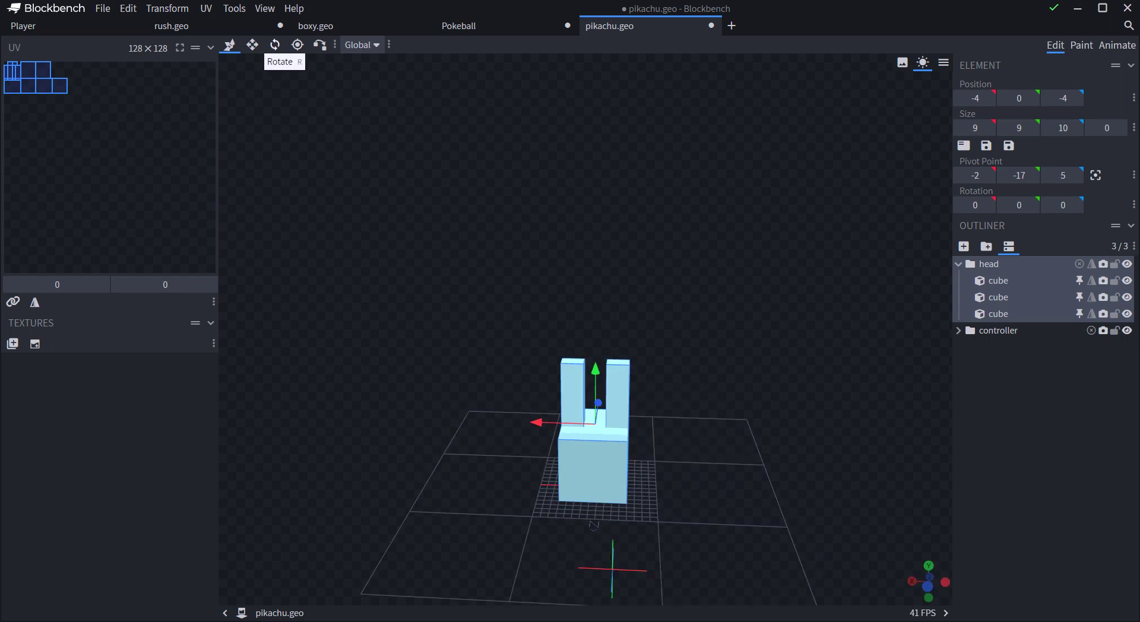
# - Widen the main head cube to 10 units toward negative X and shift the ear on that side to X -5
pyautogui.click(253, 45)
pyautogui.click(605, 470)
pyautogui.moveTo(655, 455); pyautogui.dragTo(662, 456)
pyautogui.click(229, 44)
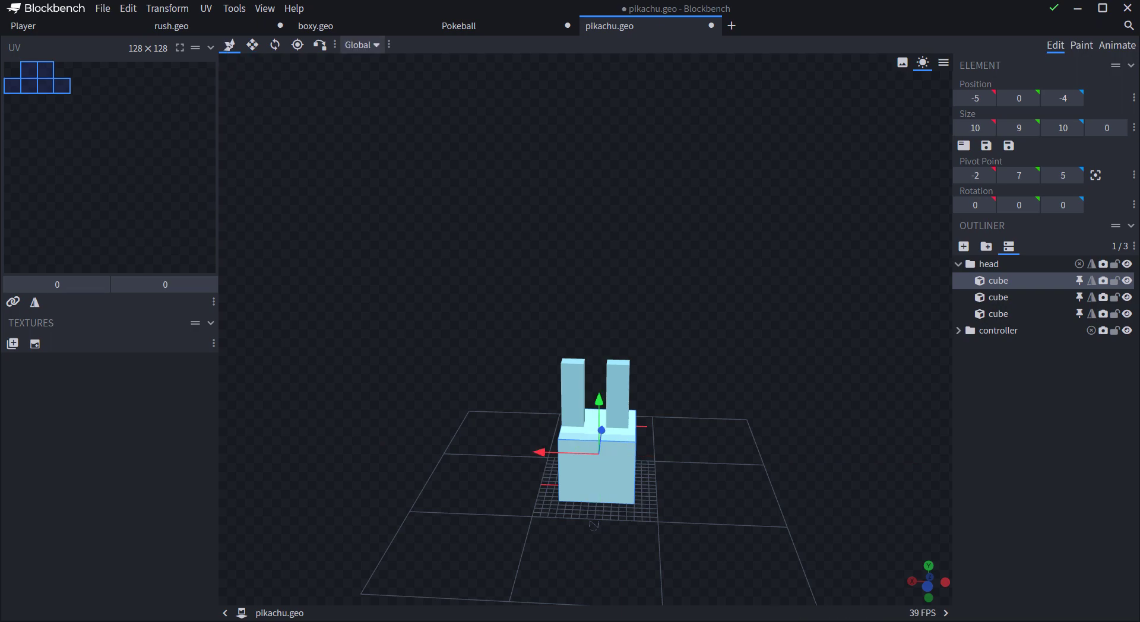
pyautogui.click(617, 392)
pyautogui.moveTo(556, 392); pyautogui.dragTo(565, 392)
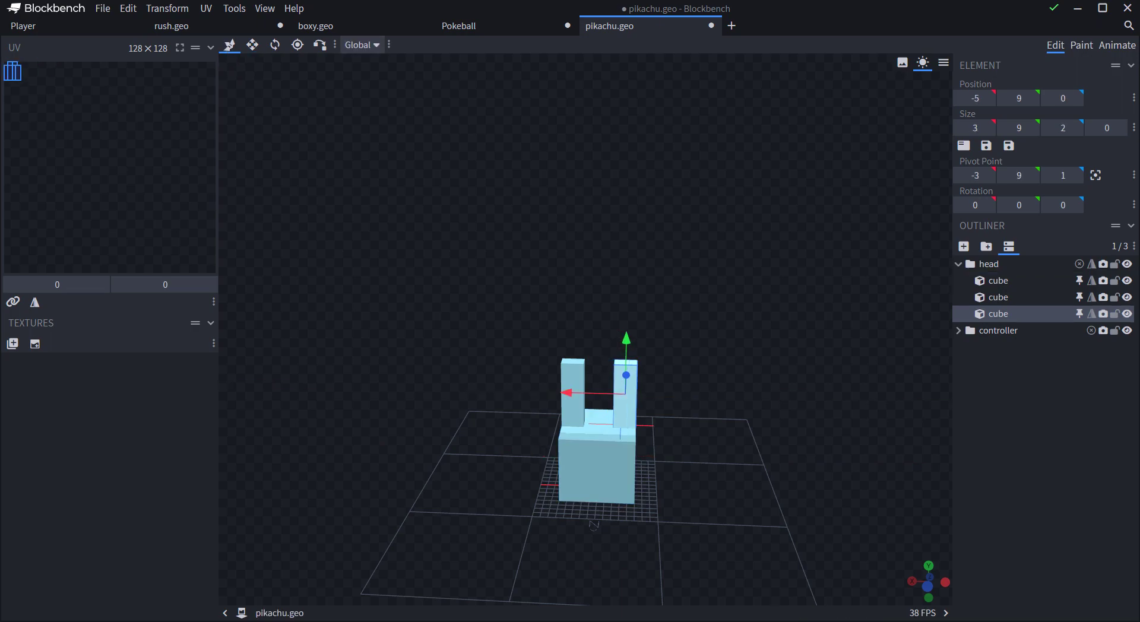
# - Raise the whole head group well above the grid to leave room for a body
pyautogui.click(988, 264)
pyautogui.moveTo(790, 332); pyautogui.dragTo(627, 338)
pyautogui.moveTo(666, 439); pyautogui.dragTo(657, 439)
pyautogui.moveTo(602, 385); pyautogui.dragTo(603, 188)
pyautogui.moveTo(682, 238); pyautogui.dragTo(825, 233)
pyautogui.moveTo(601, 530); pyautogui.dragTo(613, 518)
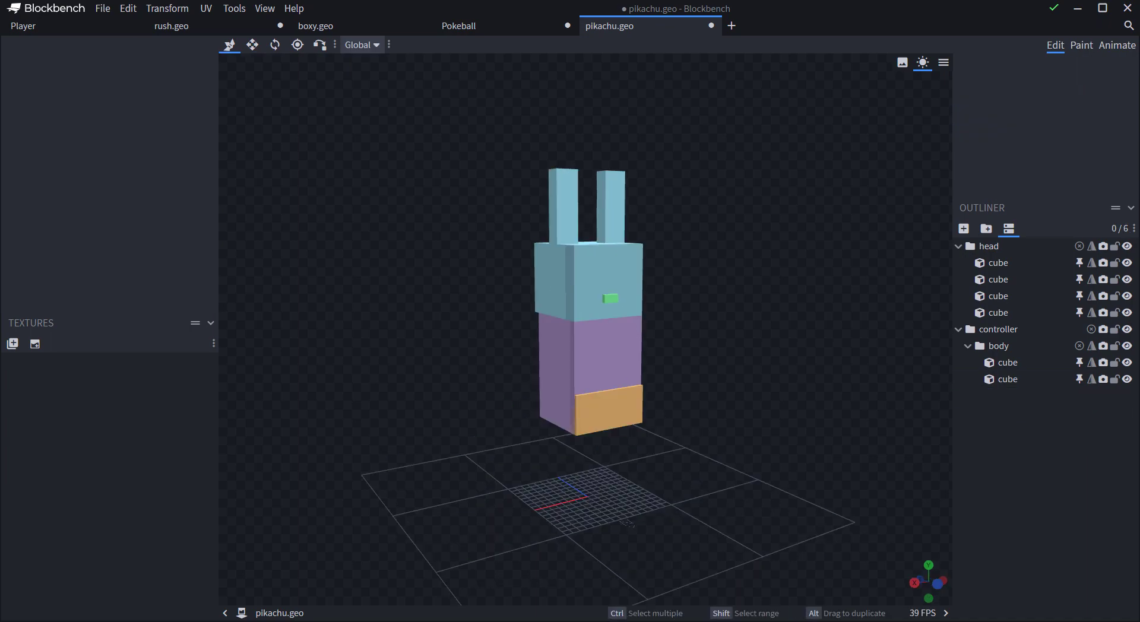
# - Reduce the purple body cube's depth to 8 units from its front face, so it starts at Z -4
pyautogui.moveTo(626, 523); pyautogui.dragTo(639, 475)
pyautogui.moveTo(552, 446); pyautogui.dragTo(377, 472)
pyautogui.click(585, 375)
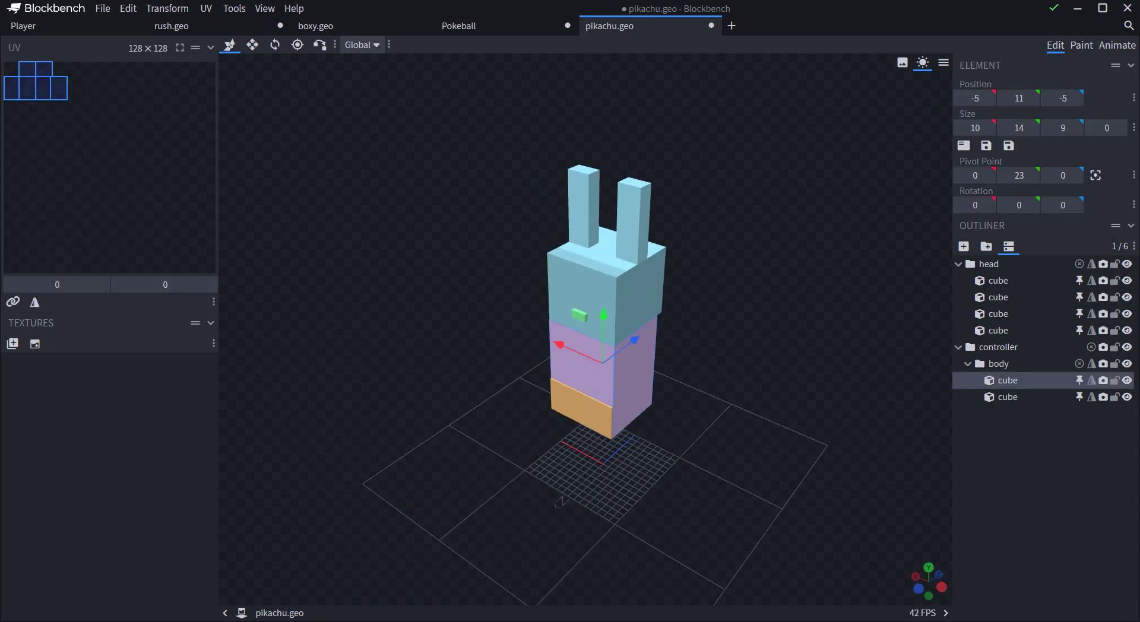
pyautogui.click(252, 45)
pyautogui.moveTo(564, 392); pyautogui.dragTo(571, 388)
pyautogui.press('v')
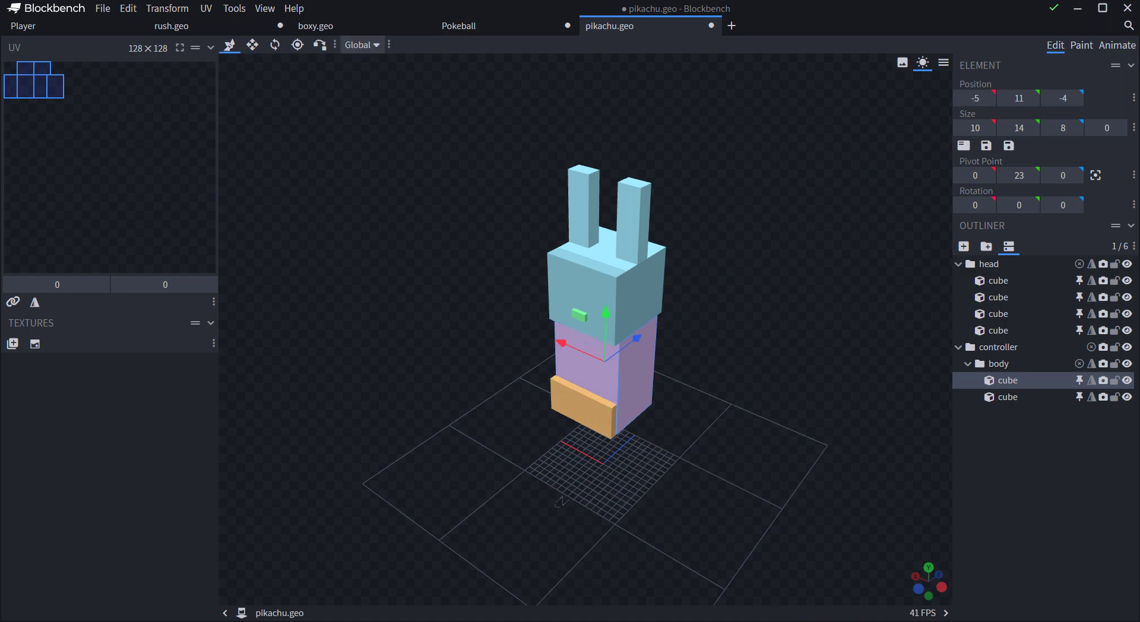
# - Move the thin orange lower body panel back along Z toward the body's front face
pyautogui.click(582, 406)
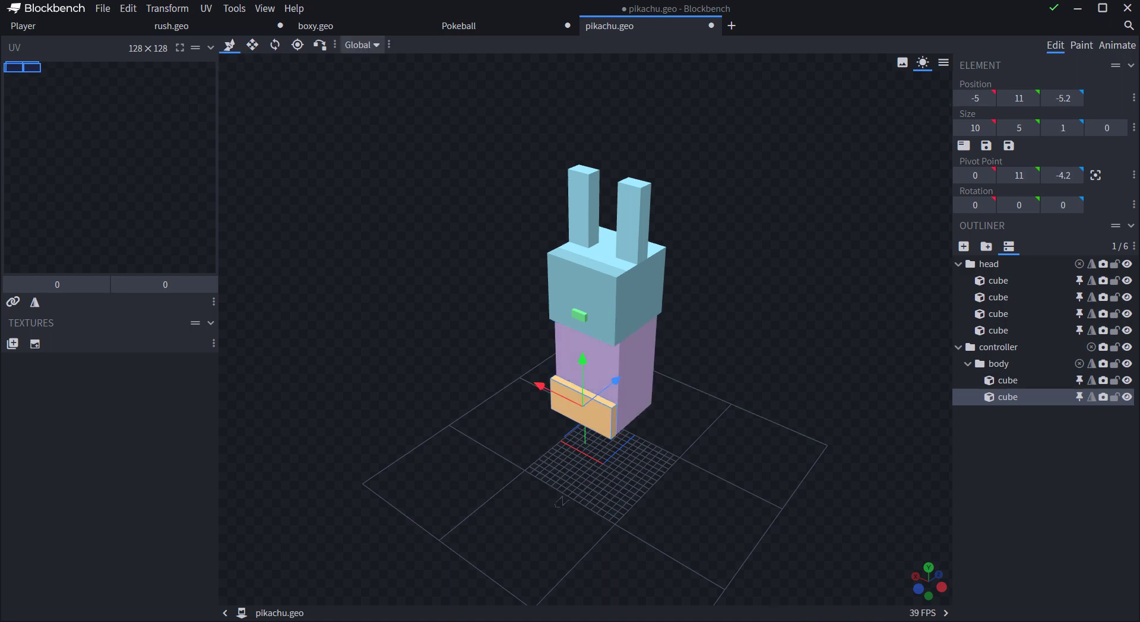
pyautogui.moveTo(616, 380); pyautogui.dragTo(622, 376)
pyautogui.moveTo(701, 380); pyautogui.dragTo(658, 356)
pyautogui.click(537, 512)
pyautogui.moveTo(537, 512); pyautogui.dragTo(607, 530)
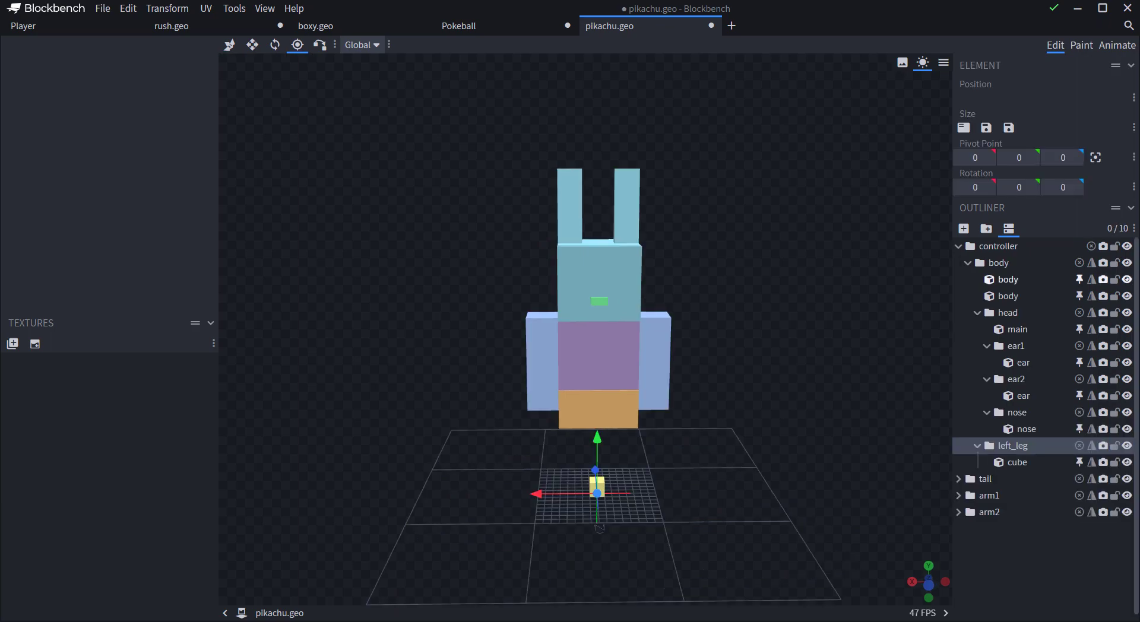
# - Rename the left_leg group to left_foot
pyautogui.moveTo(588, 528); pyautogui.dragTo(614, 515)
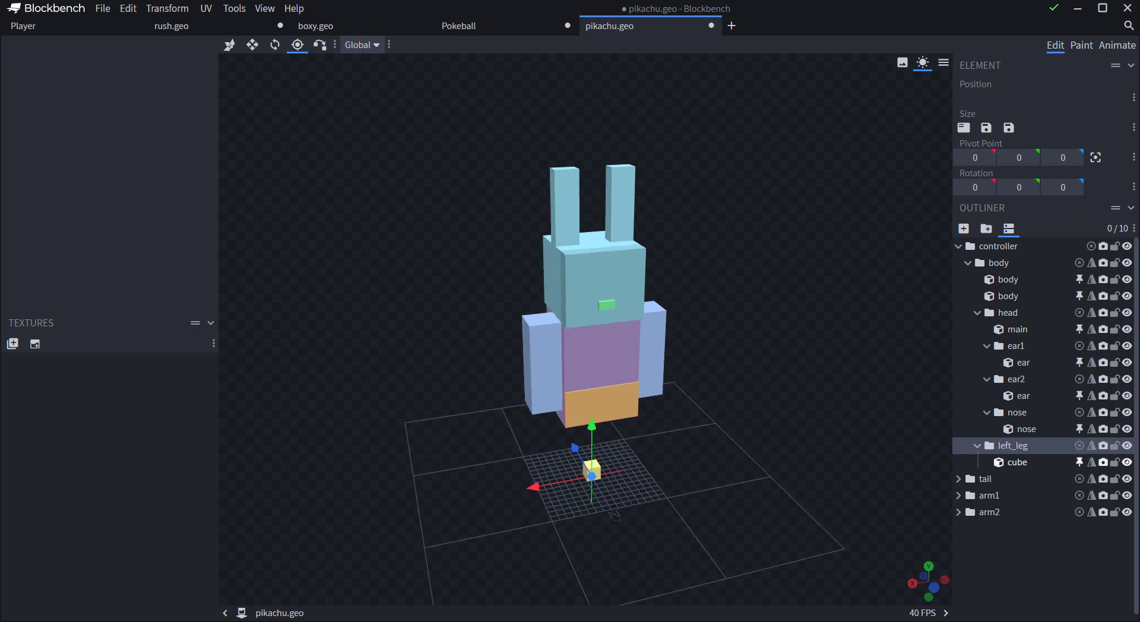
pyautogui.doubleClick(1014, 447)
pyautogui.click(1013, 463)
pyautogui.doubleClick(1013, 463)
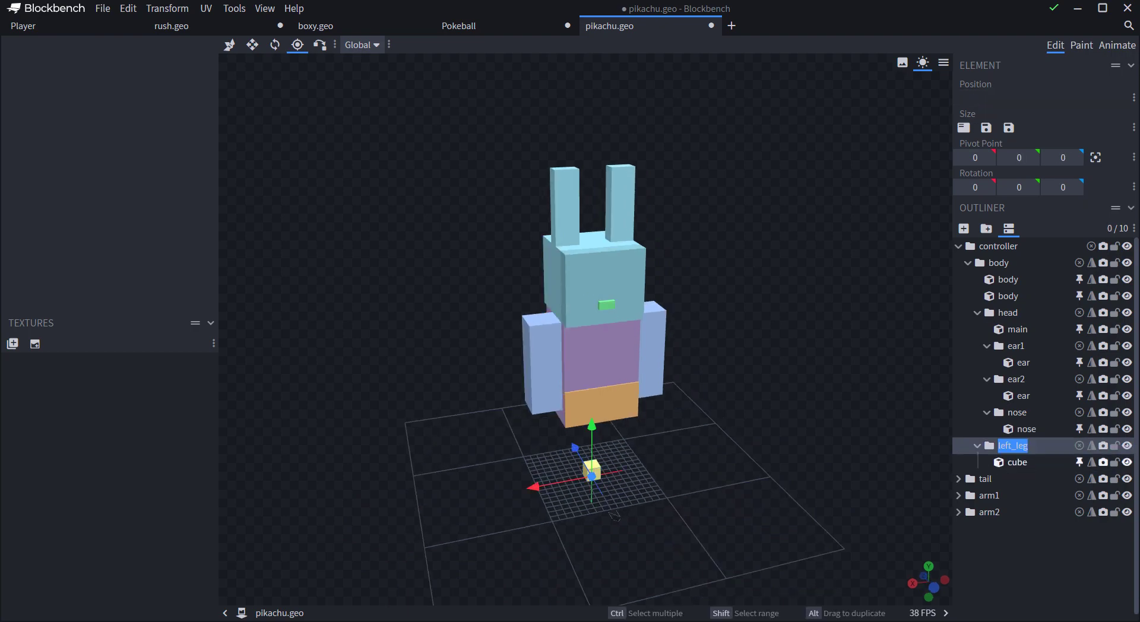
pyautogui.click(1026, 446)
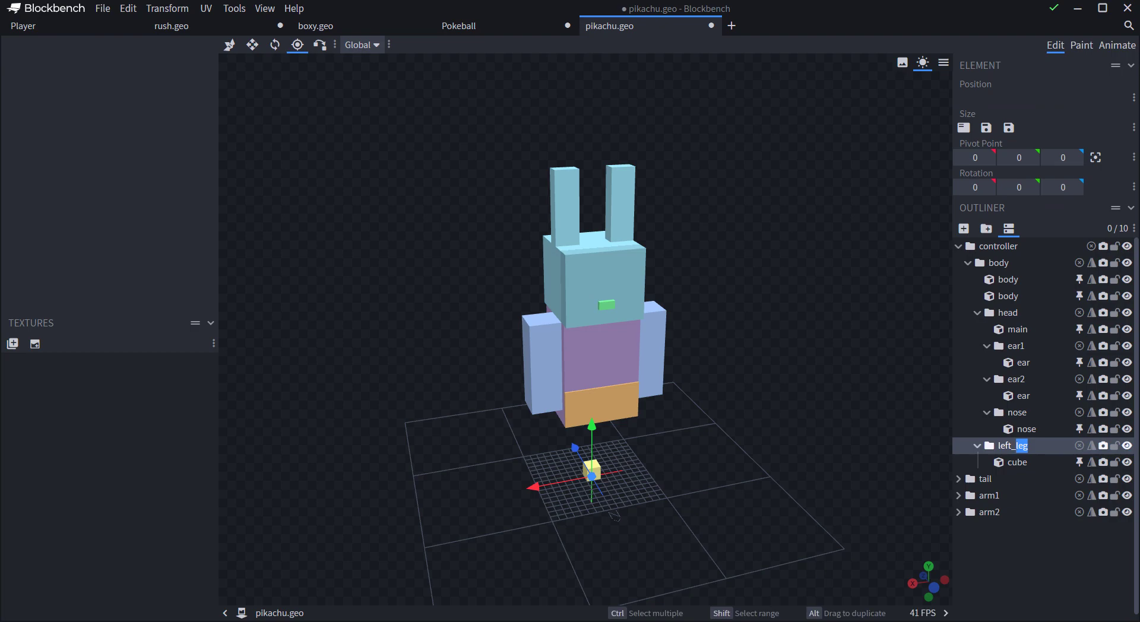
pyautogui.press('Return')
# - Resize the cube in the left_foot group to 3 by 2 by 5 units, extending it forward to Z -4
pyautogui.click(1016, 462)
pyautogui.moveTo(742, 404); pyautogui.dragTo(775, 368)
pyautogui.click(252, 45)
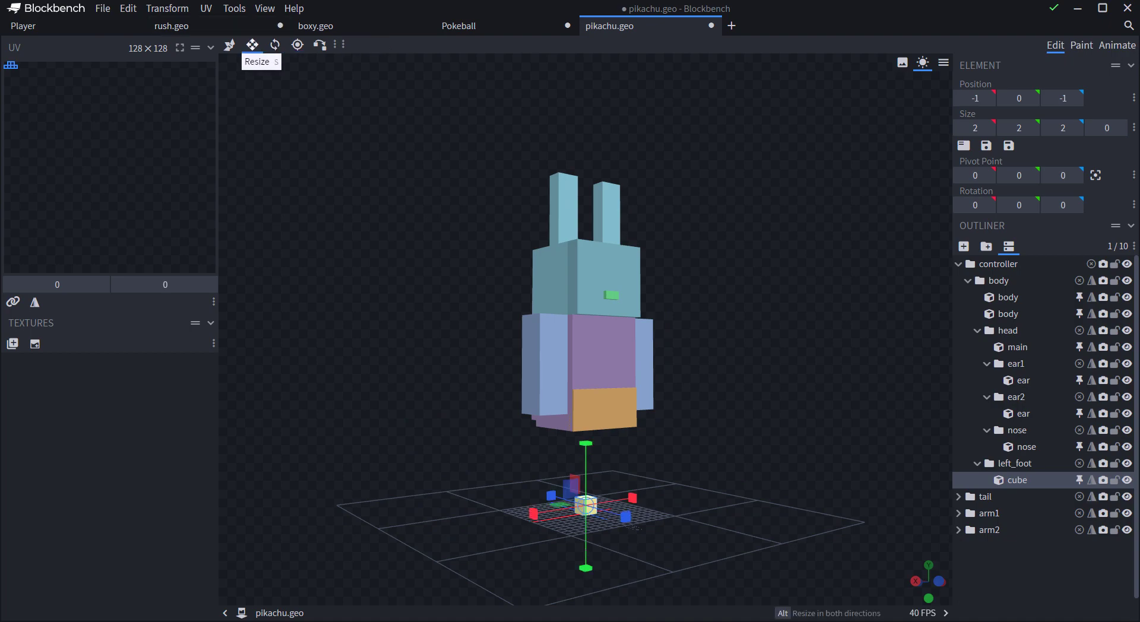
pyautogui.moveTo(625, 517); pyautogui.dragTo(640, 522)
pyautogui.moveTo(541, 515); pyautogui.dragTo(535, 517)
pyautogui.moveTo(492, 446); pyautogui.dragTo(441, 442)
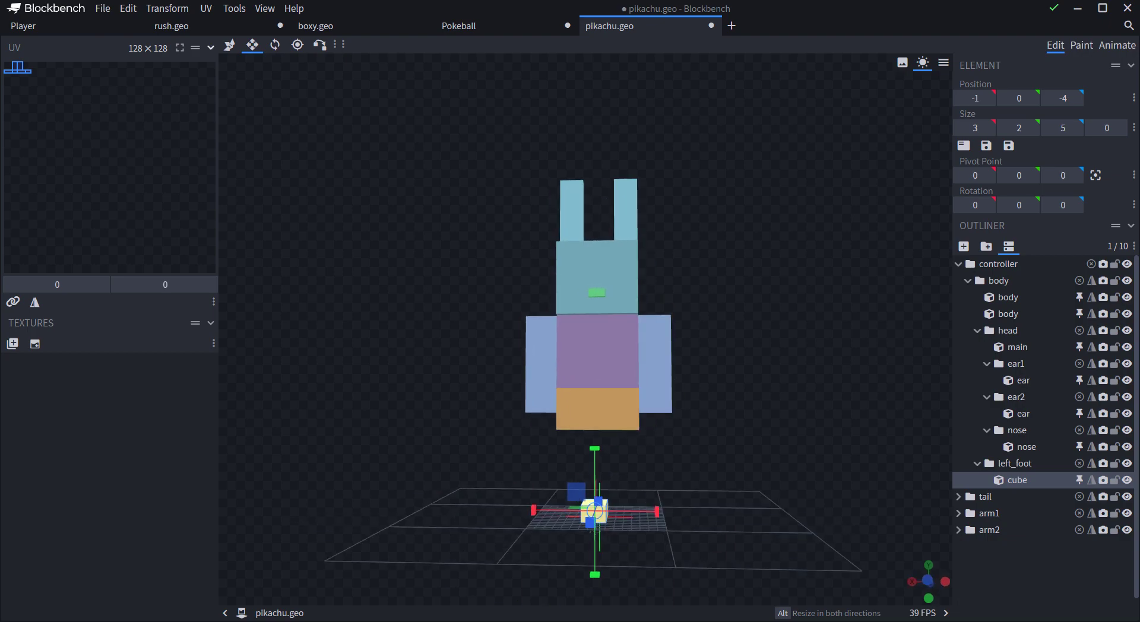
# - Lower the whole body group, including the head and left foot, 9 units so the body cube sits at Y 2
pyautogui.click(229, 44)
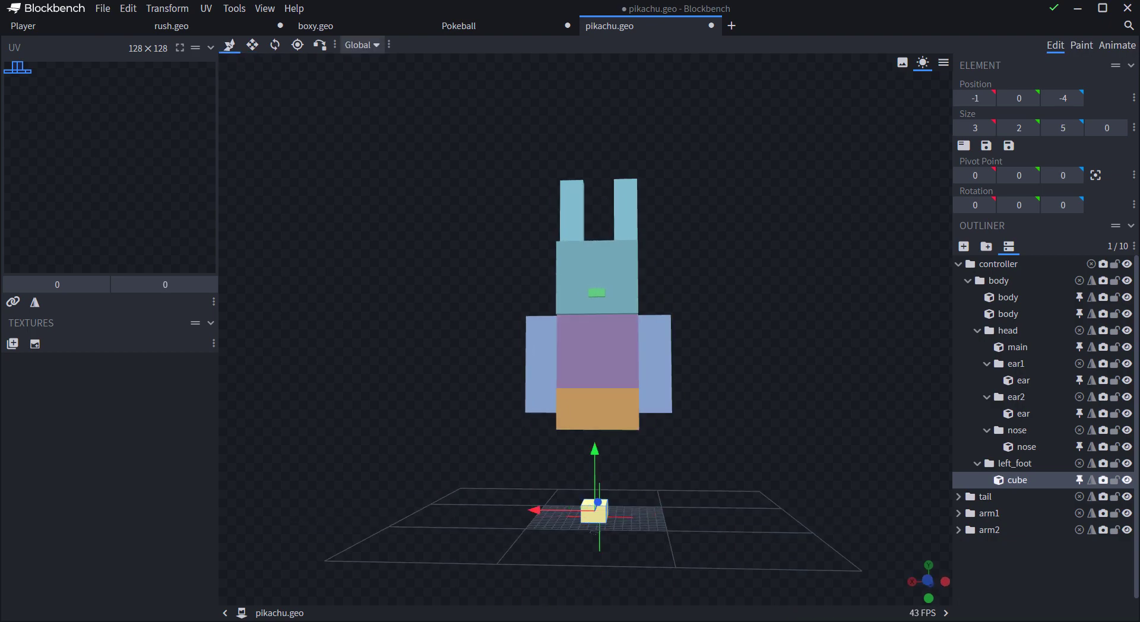
pyautogui.click(1008, 297)
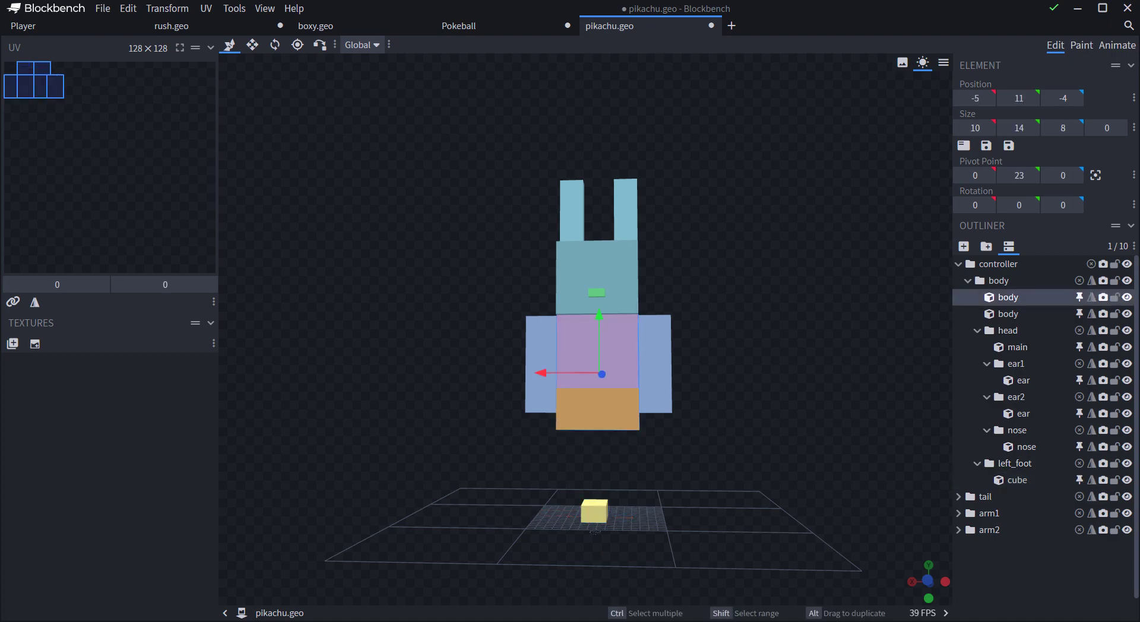
pyautogui.click(997, 280)
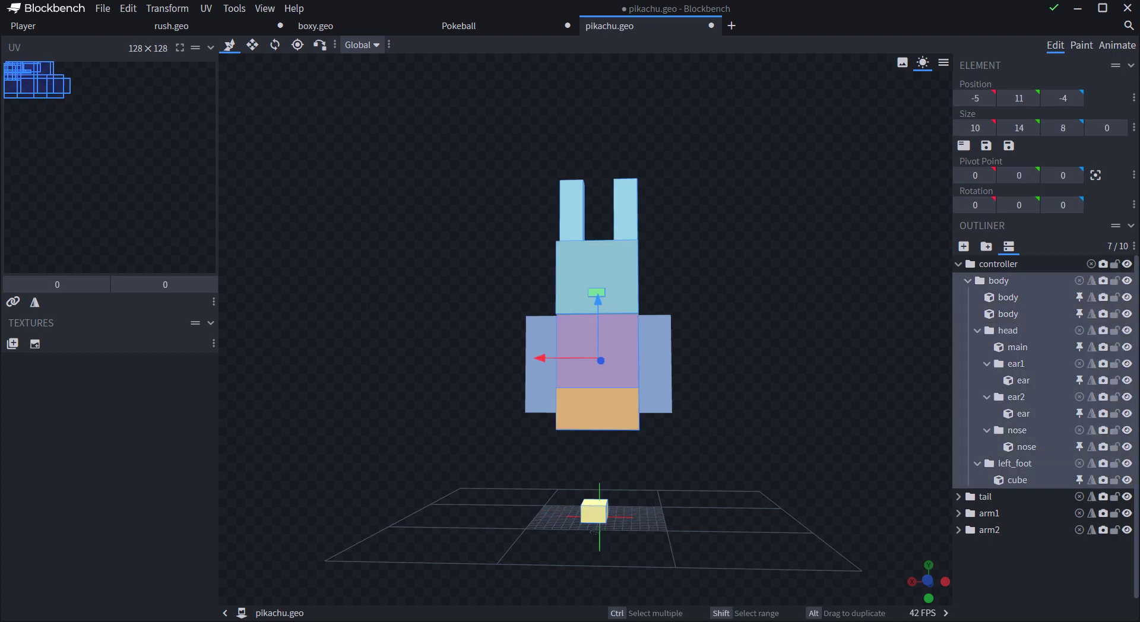
pyautogui.moveTo(598, 297); pyautogui.dragTo(597, 374)
pyautogui.moveTo(725, 416); pyautogui.dragTo(741, 406)
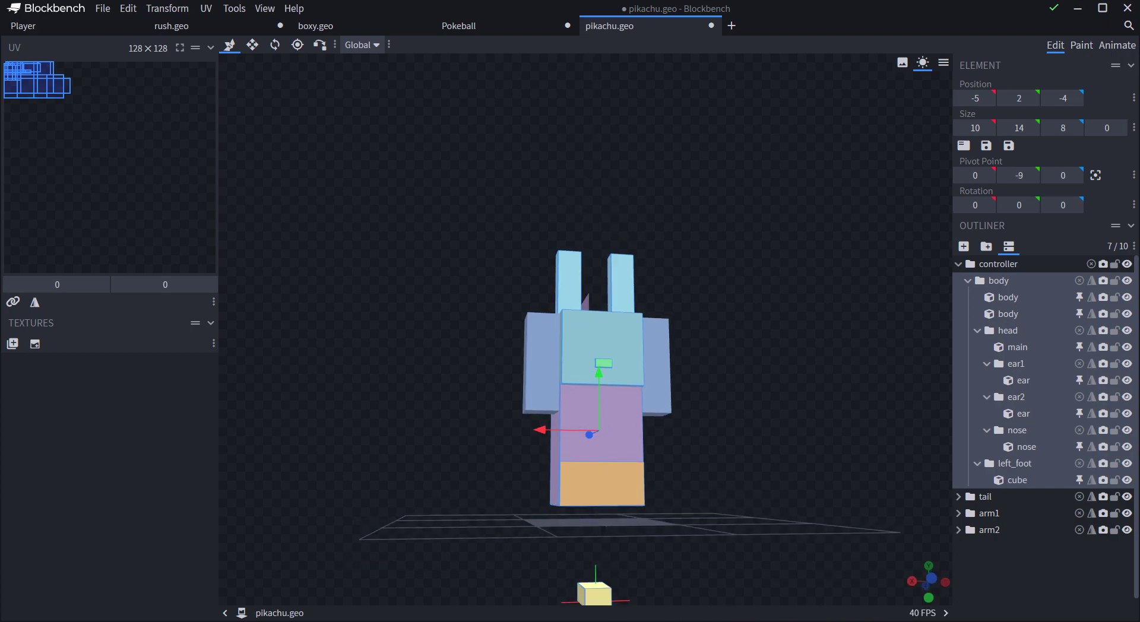
# - Move the left_foot group up to the grid and under the body's positive X side, at position 2, 0, -2
pyautogui.click(1015, 463)
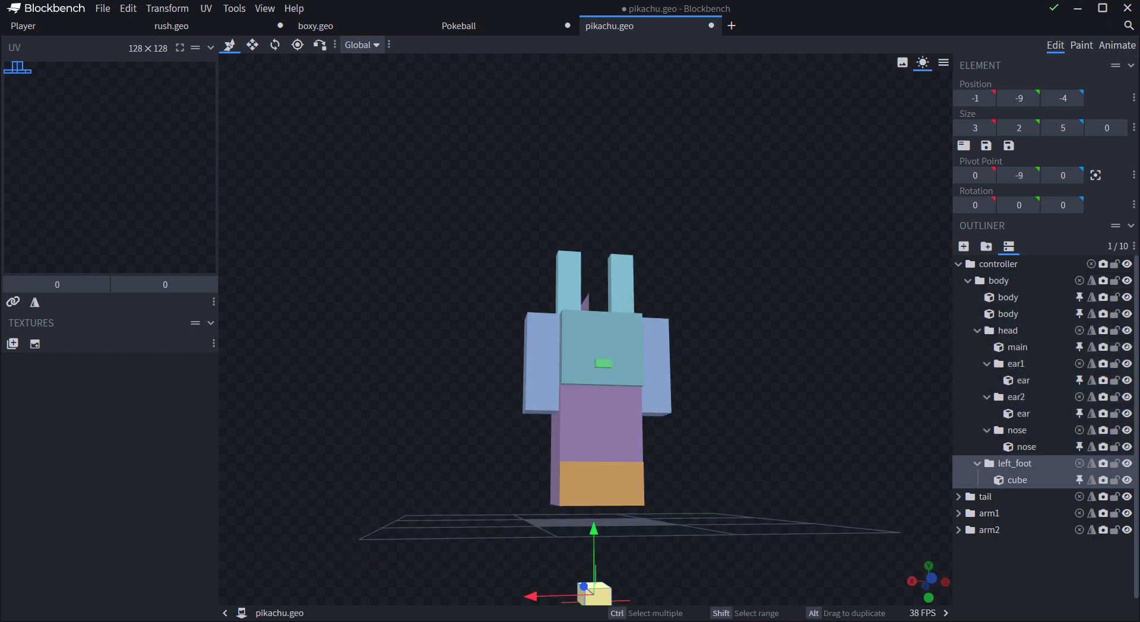
pyautogui.moveTo(594, 530); pyautogui.dragTo(593, 450)
pyautogui.moveTo(534, 514); pyautogui.dragTo(604, 490)
pyautogui.moveTo(525, 507)
pyautogui.mouseDown()
pyautogui.moveTo(511, 505)
pyautogui.moveTo(523, 463)
pyautogui.moveTo(538, 464)
pyautogui.moveTo(552, 479)
pyautogui.moveTo(504, 513)
pyautogui.mouseUp()
pyautogui.moveTo(505, 491); pyautogui.dragTo(400, 505)
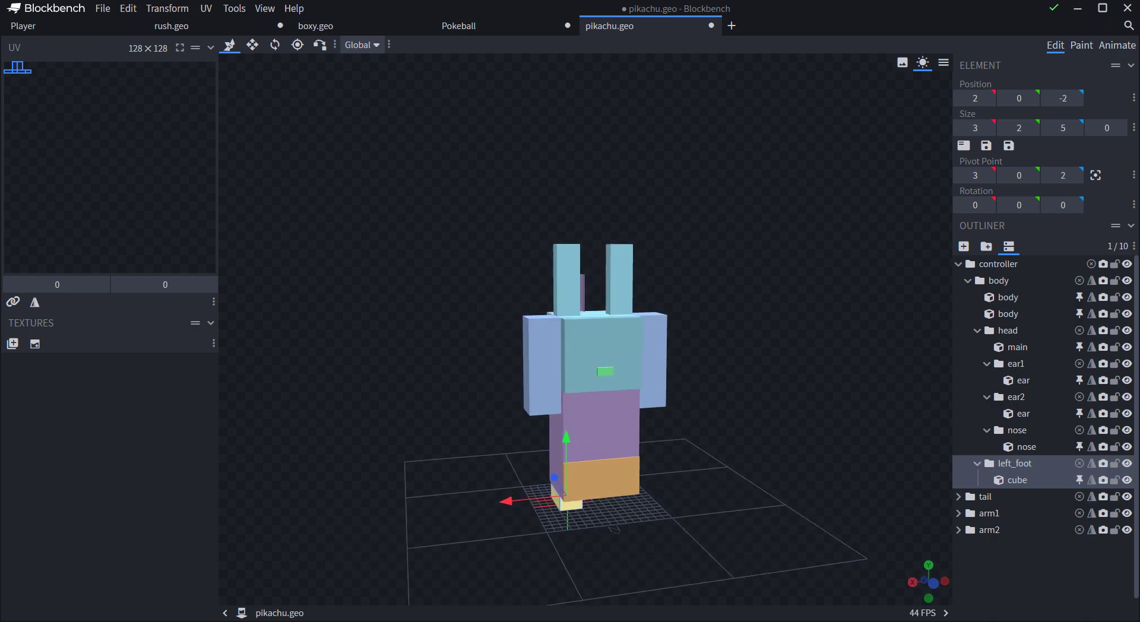
# - Lower the arm1 group 9 units so its arm cube sits at Y 4
pyautogui.click(543, 376)
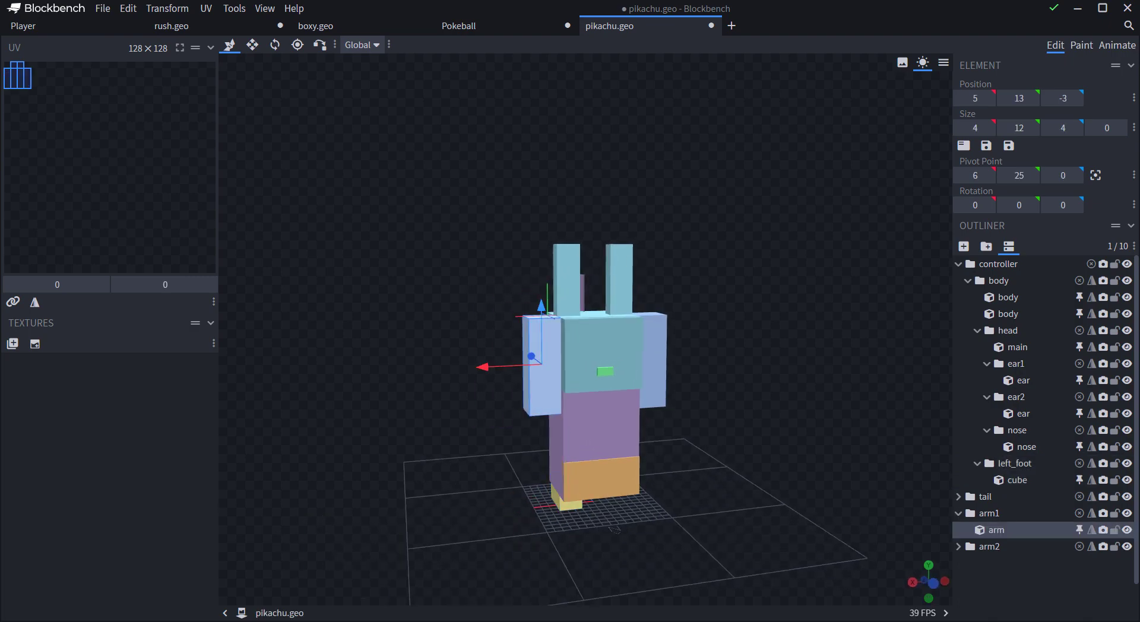
pyautogui.click(990, 513)
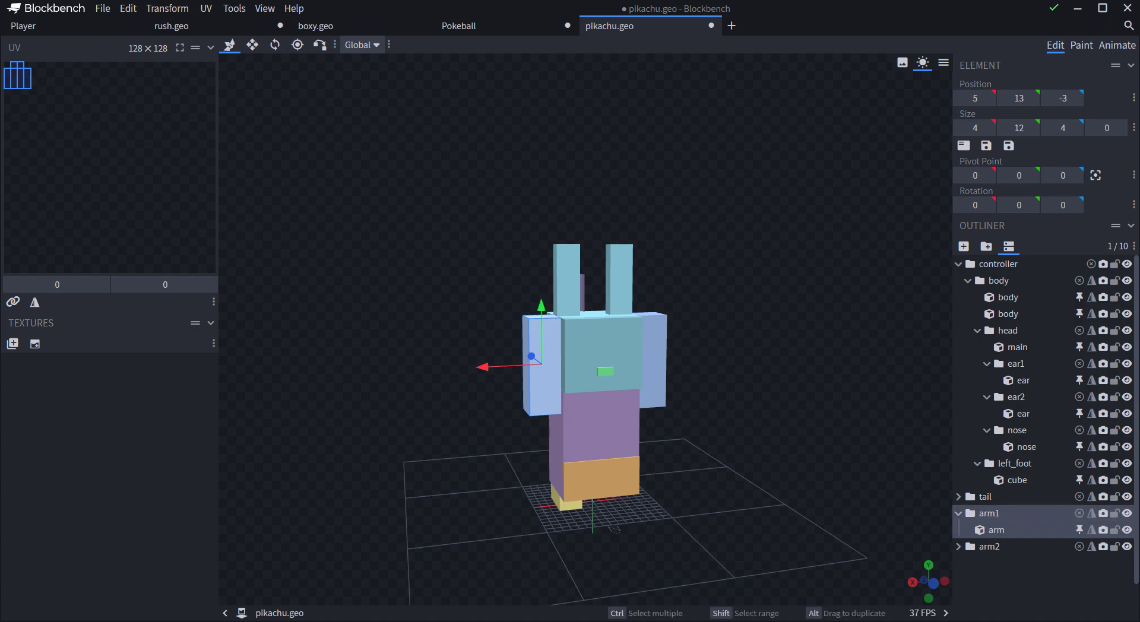
pyautogui.moveTo(541, 306); pyautogui.dragTo(540, 360)
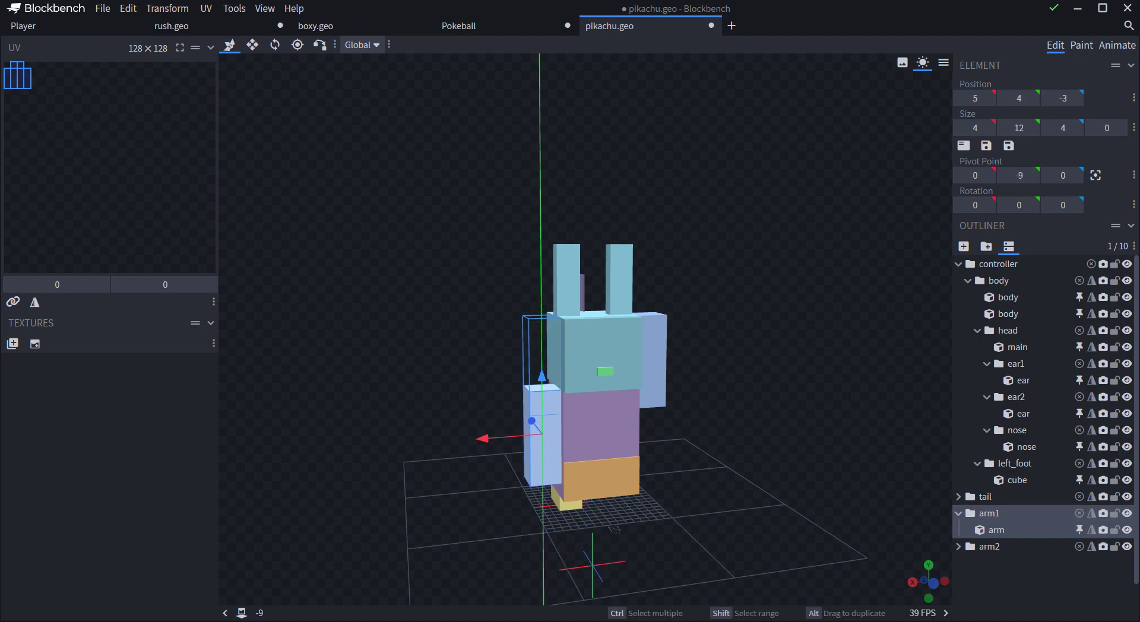
pyautogui.moveTo(541, 377); pyautogui.dragTo(542, 377)
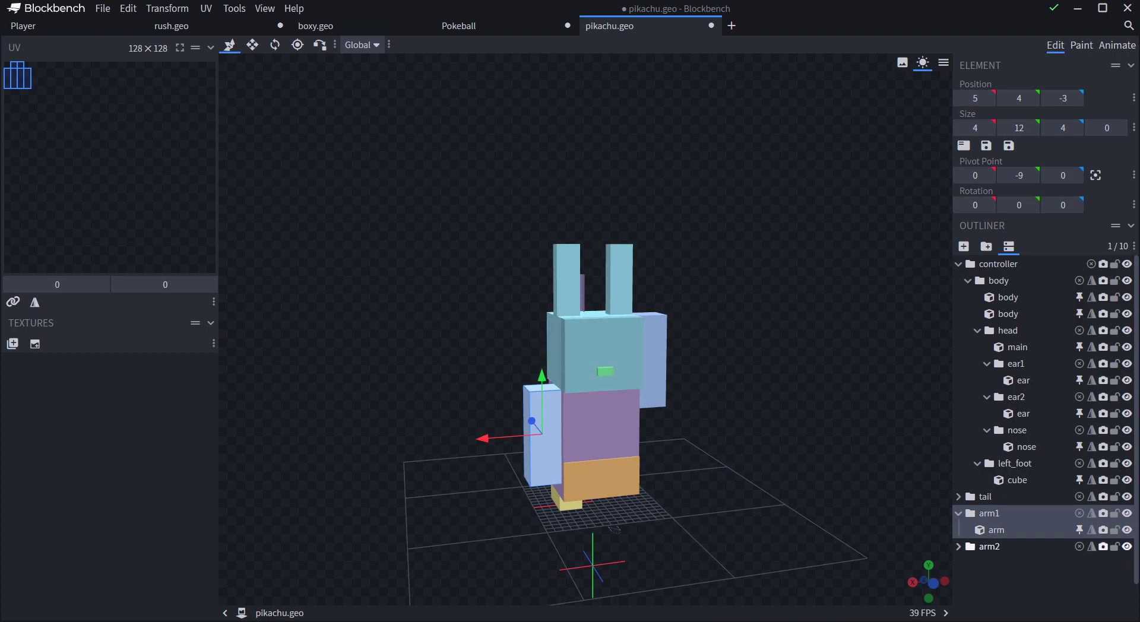
# - Lower the arm2 group to Y 4, level with the other arm
pyautogui.click(989, 547)
pyautogui.click(958, 514)
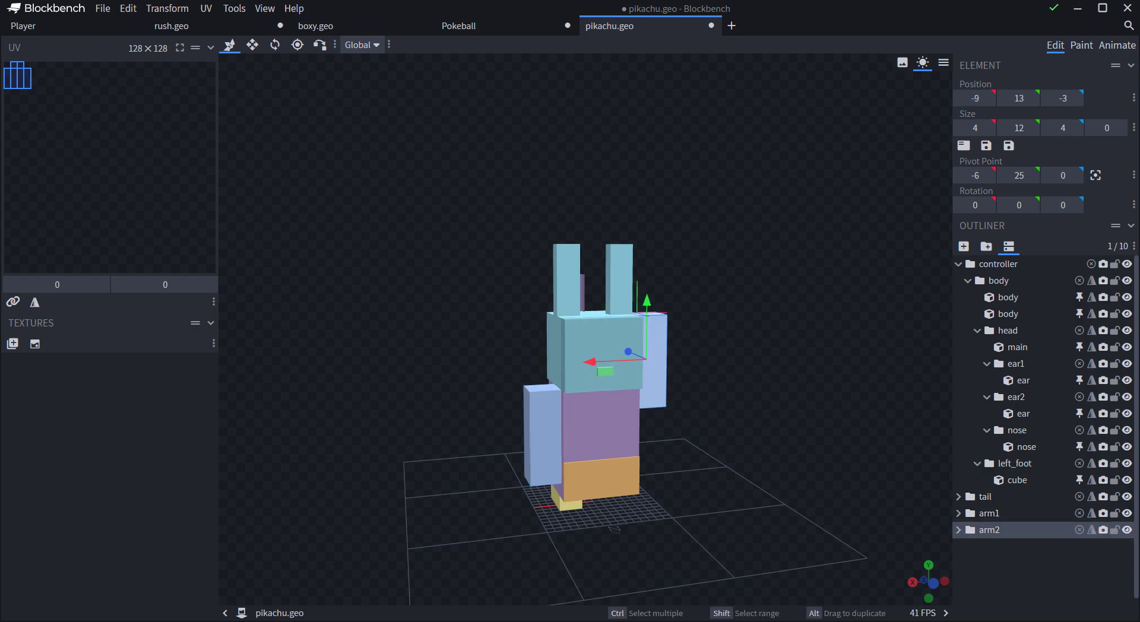
pyautogui.moveTo(646, 300); pyautogui.dragTo(646, 375)
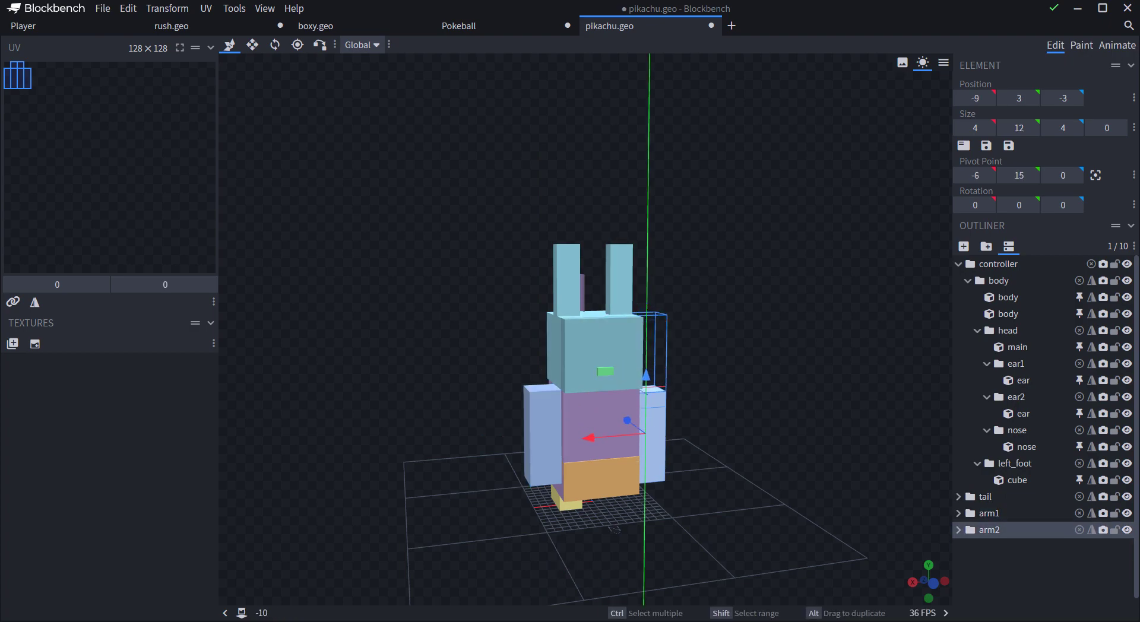
pyautogui.moveTo(712, 396); pyautogui.dragTo(743, 417)
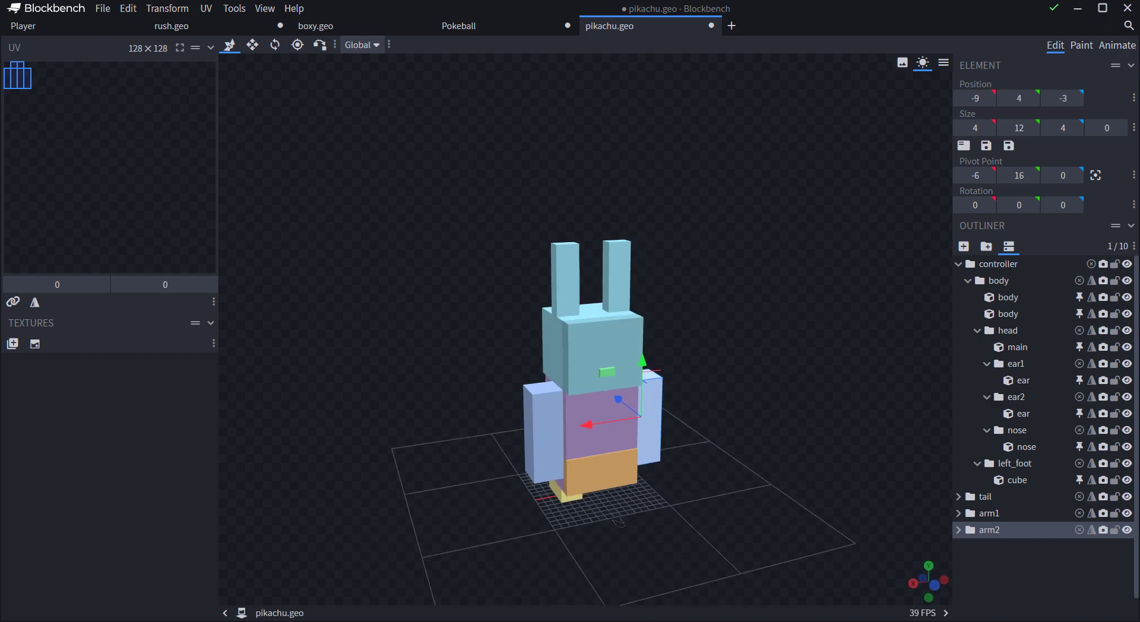
# - Duplicate the left_foot group and move the copy under the body's negative X side, at position -5, 0, -2
pyautogui.moveTo(617, 521); pyautogui.dragTo(614, 530)
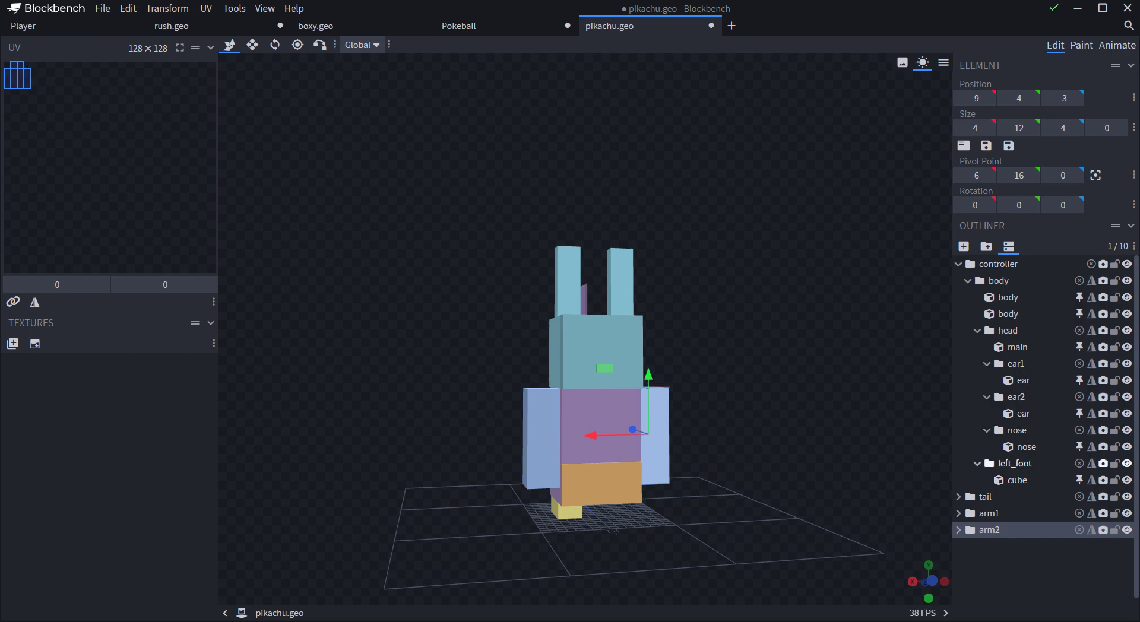
pyautogui.click(1014, 463)
pyautogui.rightClick(1014, 463)
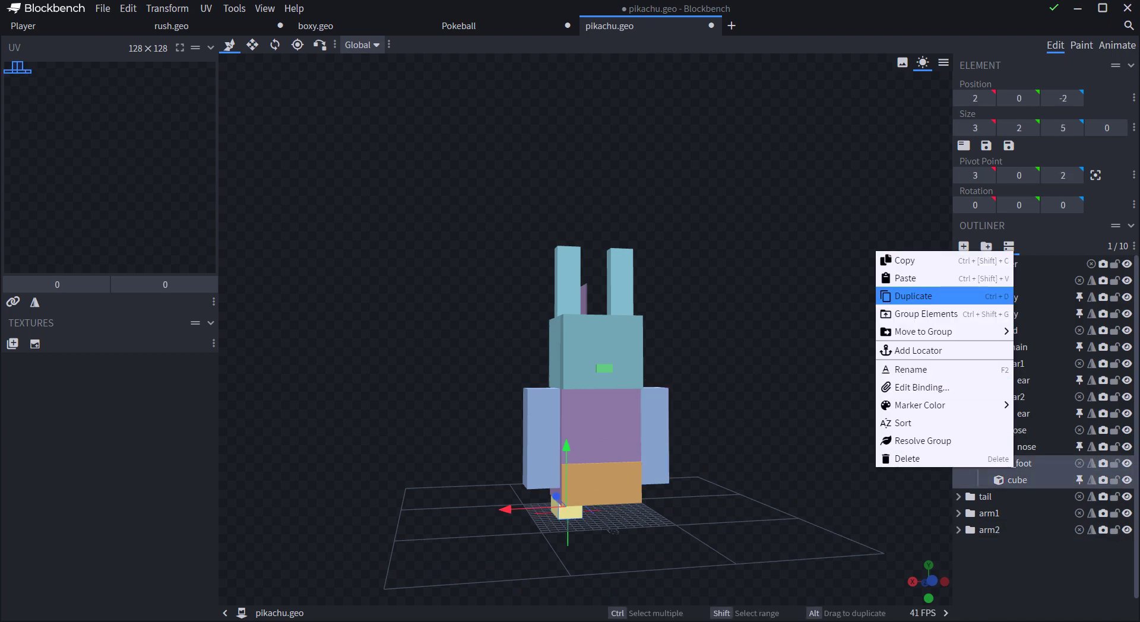
pyautogui.click(914, 296)
pyautogui.moveTo(505, 509); pyautogui.dragTo(558, 507)
# - Rename the duplicated foot group as right_foot
pyautogui.click(1017, 497)
pyautogui.doubleClick(1017, 497)
pyautogui.doubleClick(1017, 496)
pyautogui.click(1011, 479)
pyautogui.moveTo(1012, 480); pyautogui.dragTo(998, 480)
pyautogui.write('right')
pyautogui.press('BackSpace')
pyautogui.press('Return')
pyautogui.doubleClick(1017, 496)
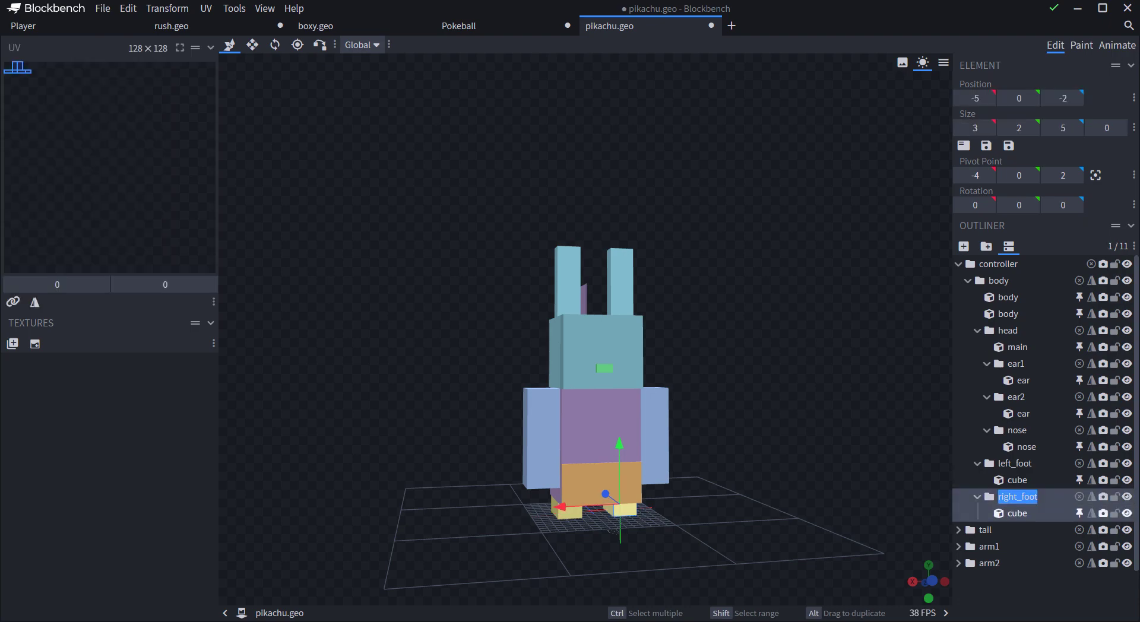
# - Rename the cubes inside the right_foot and left_foot groups as foot
pyautogui.doubleClick(1017, 514)
pyautogui.write('foot')
pyautogui.press('Return')
pyautogui.doubleClick(1016, 479)
pyautogui.write('foo')
pyautogui.press('Return')
pyautogui.moveTo(713, 380); pyautogui.dragTo(902, 382)
pyautogui.moveTo(633, 504); pyautogui.dragTo(605, 530)
pyautogui.click(645, 509)
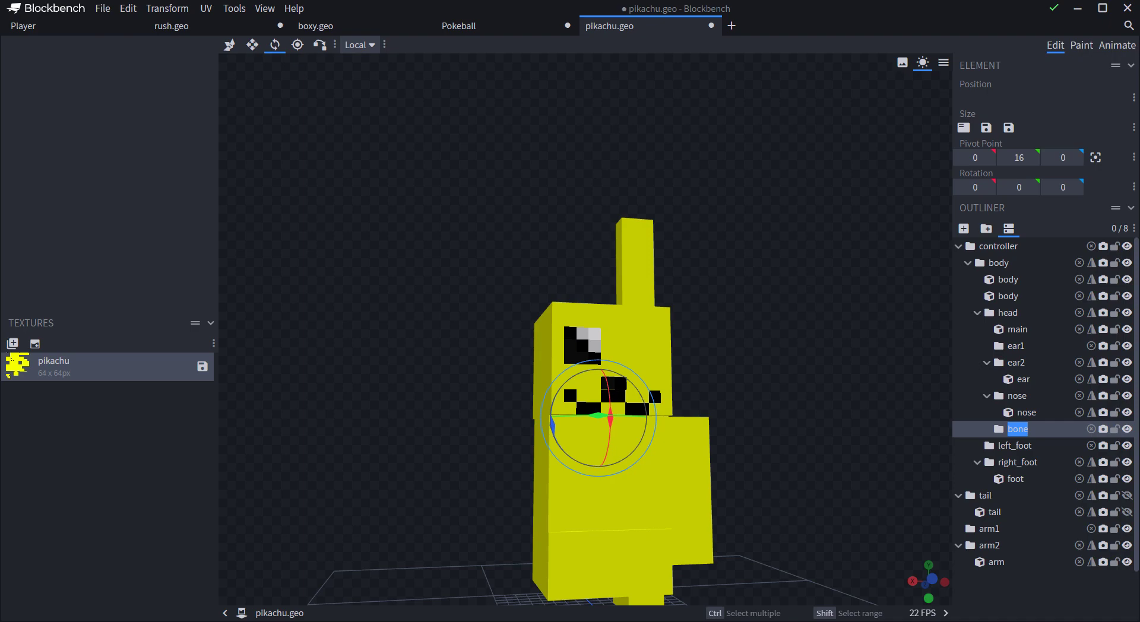
# - Name the new empty group inside head as eye
pyautogui.moveTo(796, 285); pyautogui.dragTo(738, 347)
pyautogui.moveTo(738, 346); pyautogui.dragTo(846, 263, button='right')
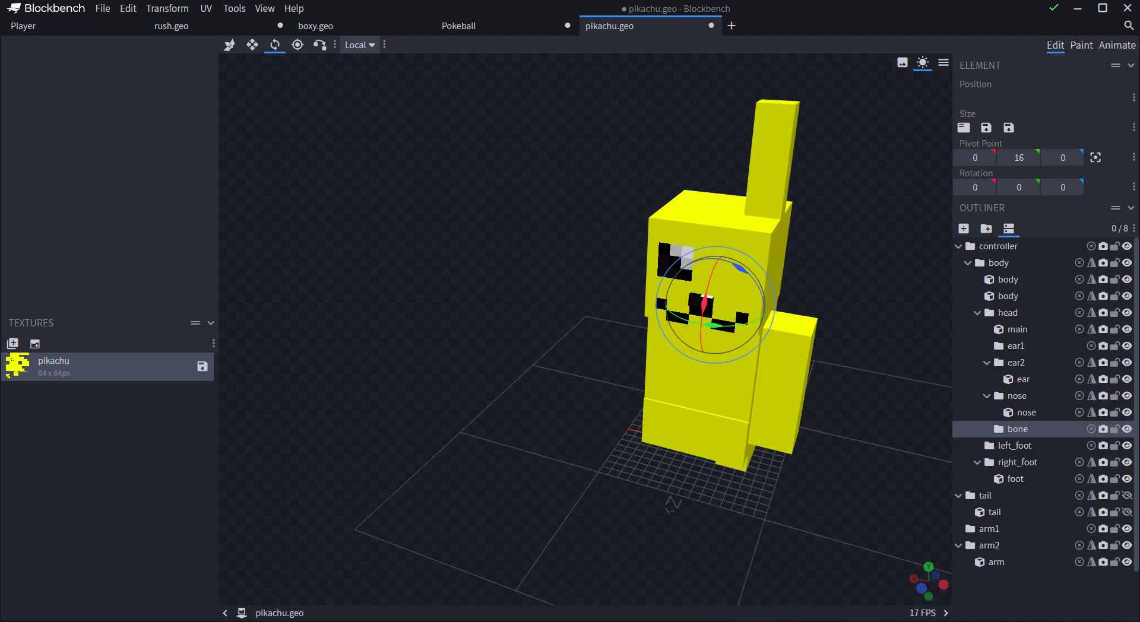
pyautogui.moveTo(845, 263); pyautogui.dragTo(899, 214)
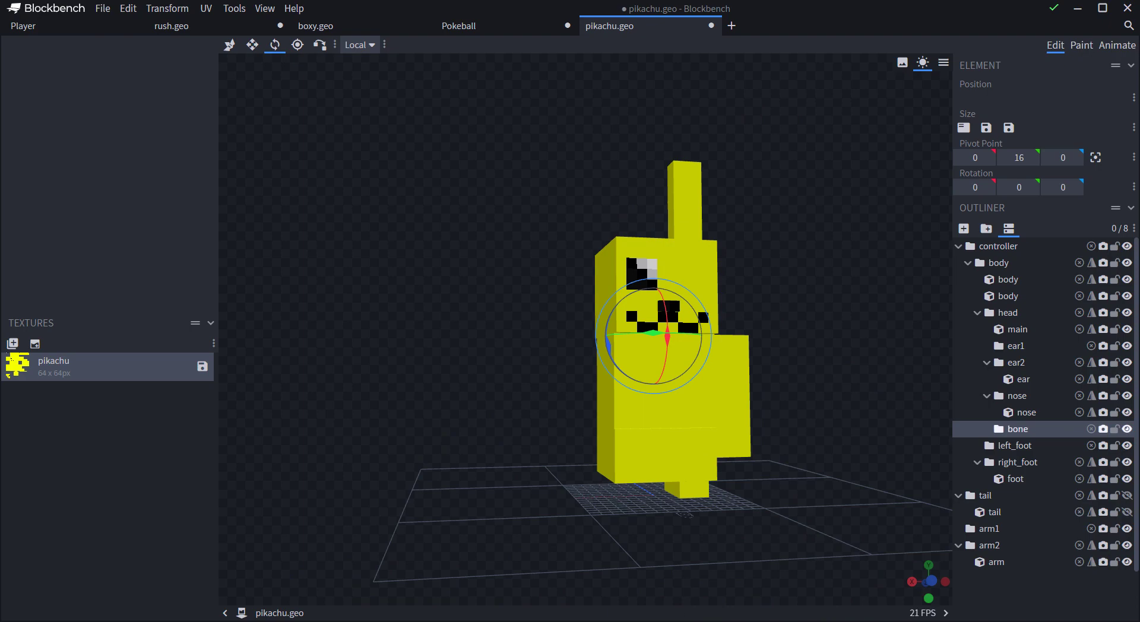
pyautogui.press('F2')
pyautogui.write('eye')
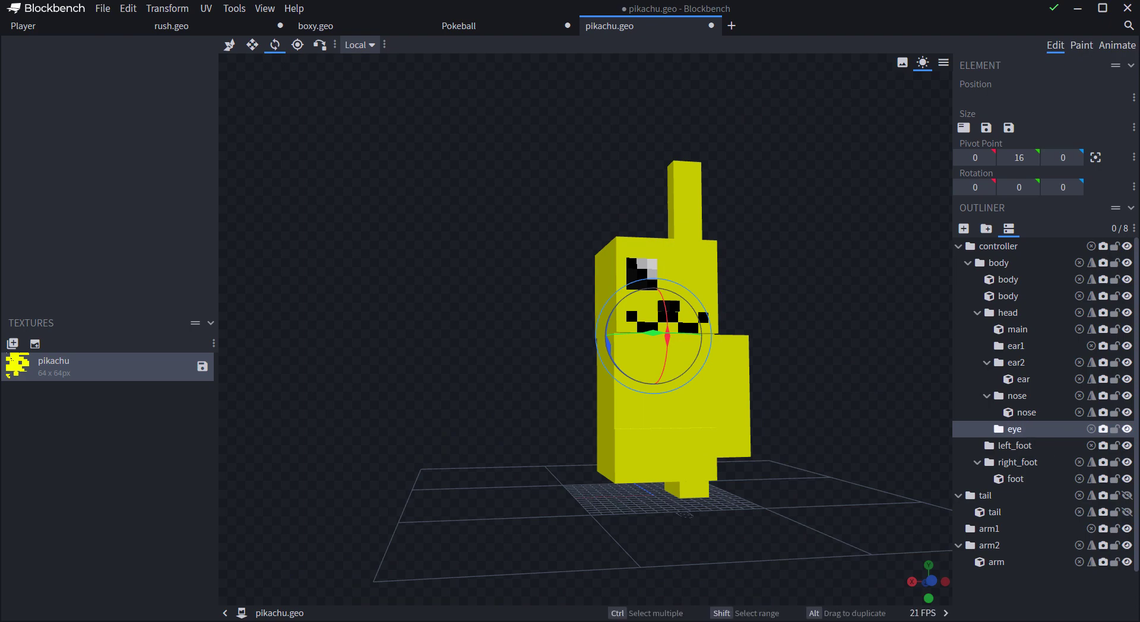
# - Add a cube to the eye group and move it forward in front of the head, to Z -9
pyautogui.hotkey('ctrl', 'n')
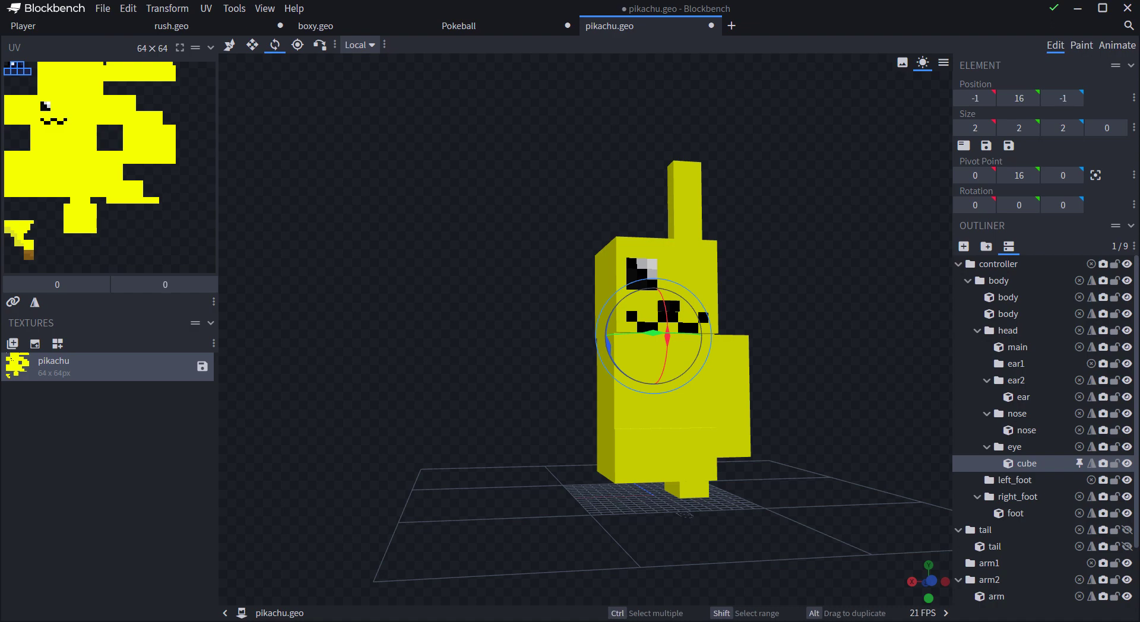
pyautogui.click(230, 45)
pyautogui.moveTo(416, 237); pyautogui.dragTo(590, 288)
# - Rename the eye group as eye1 and the cube inside it as eye
pyautogui.click(1014, 447)
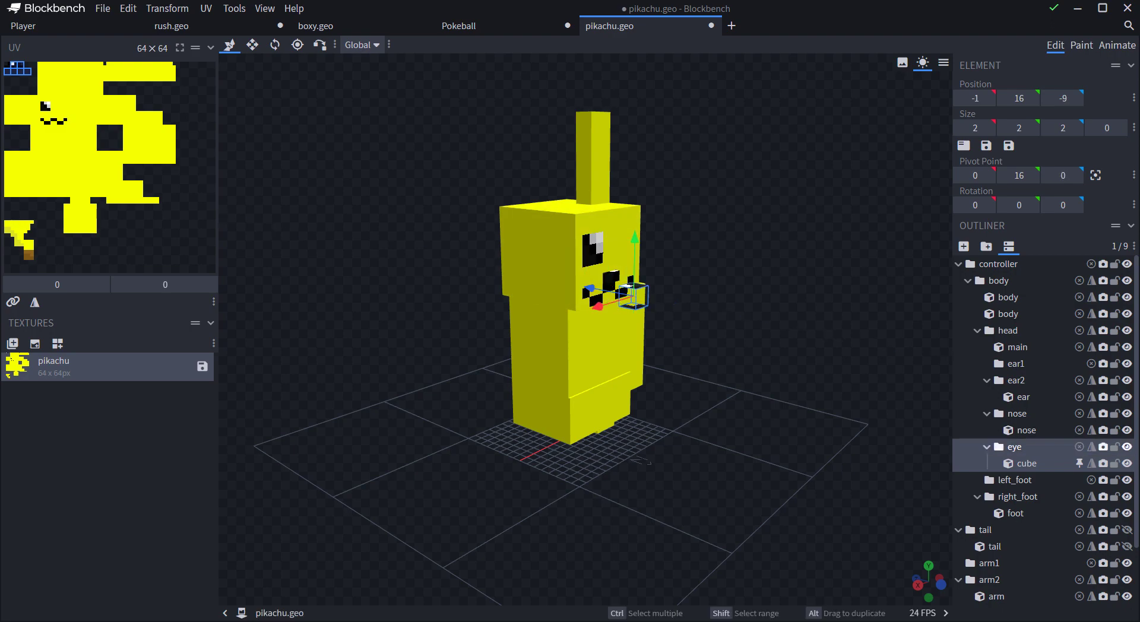
pyautogui.doubleClick(1027, 463)
pyautogui.doubleClick(1014, 447)
pyautogui.click(1021, 429)
pyautogui.write('1')
pyautogui.press('Return')
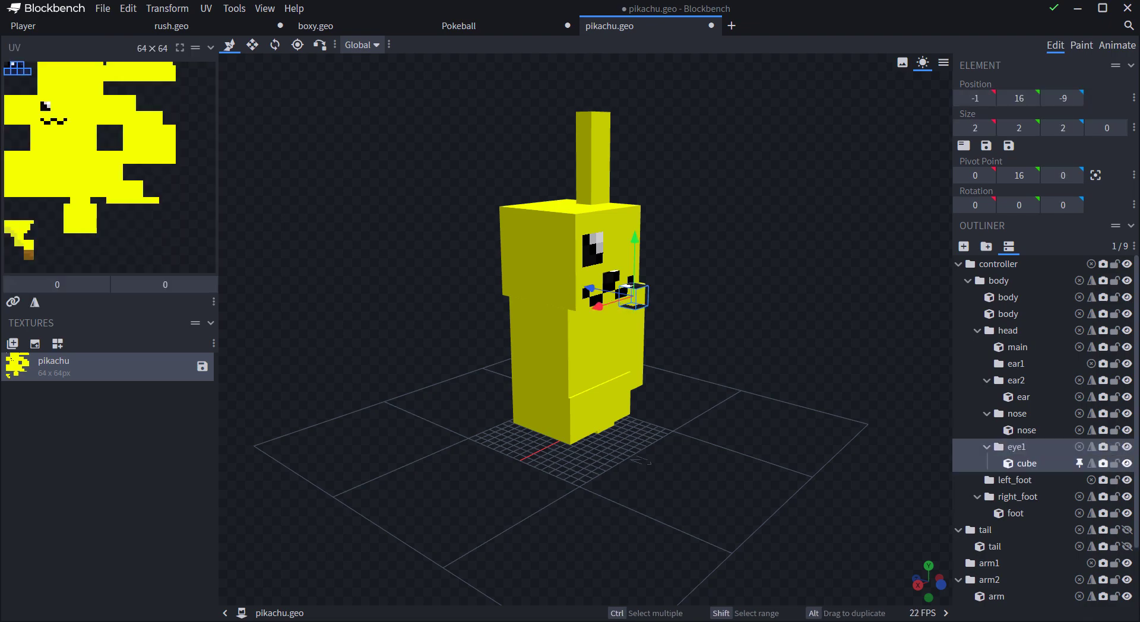
pyautogui.doubleClick(1026, 464)
pyautogui.write('eye')
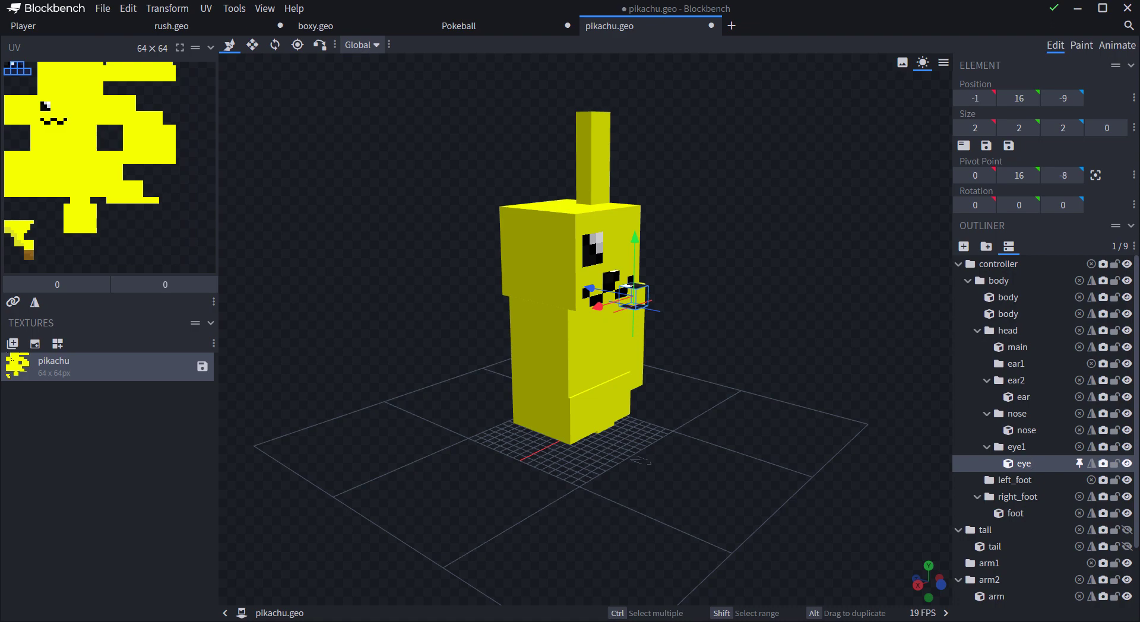
# - Shift the eye cube 3 units towards positive X and resize it to 3 × 3 × 1
pyautogui.moveTo(804, 380); pyautogui.dragTo(698, 374)
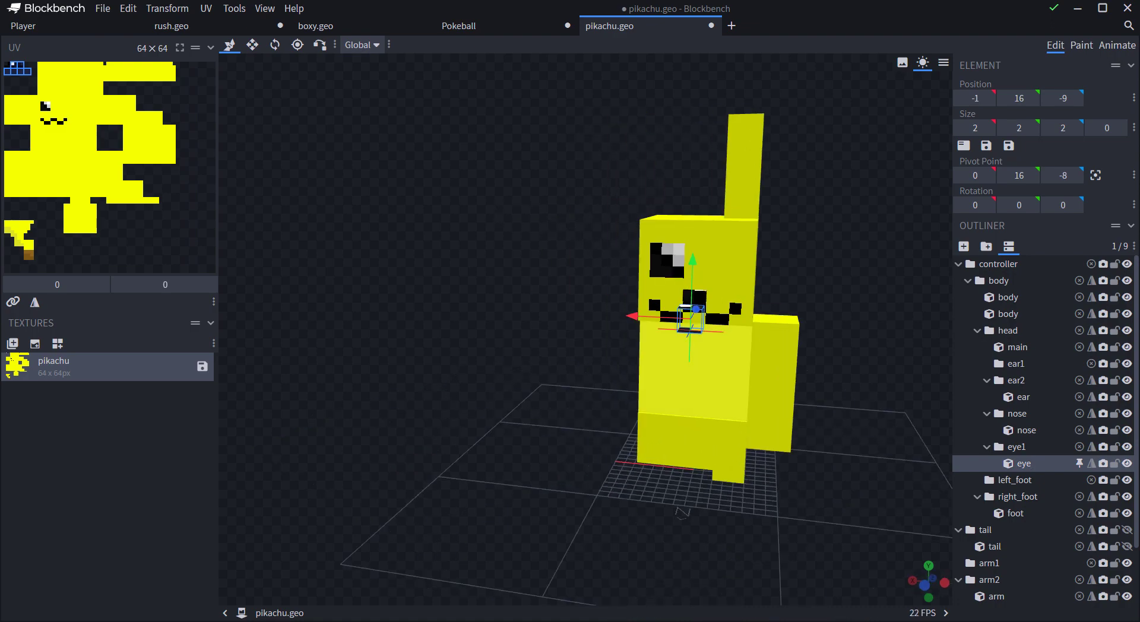
pyautogui.moveTo(632, 315); pyautogui.dragTo(596, 314)
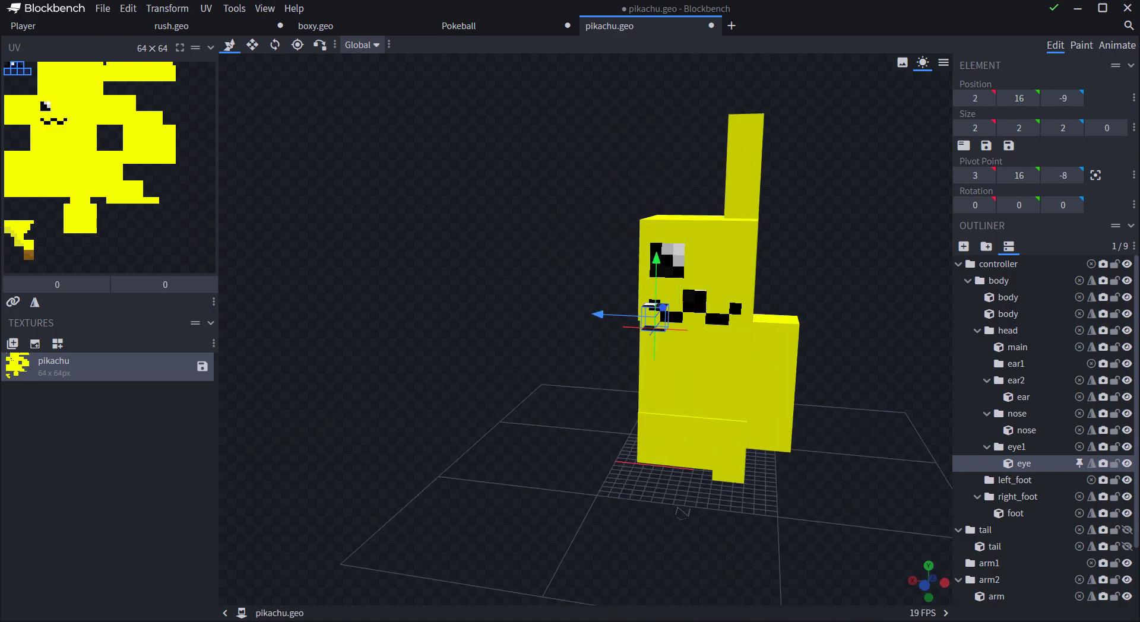
pyautogui.click(253, 44)
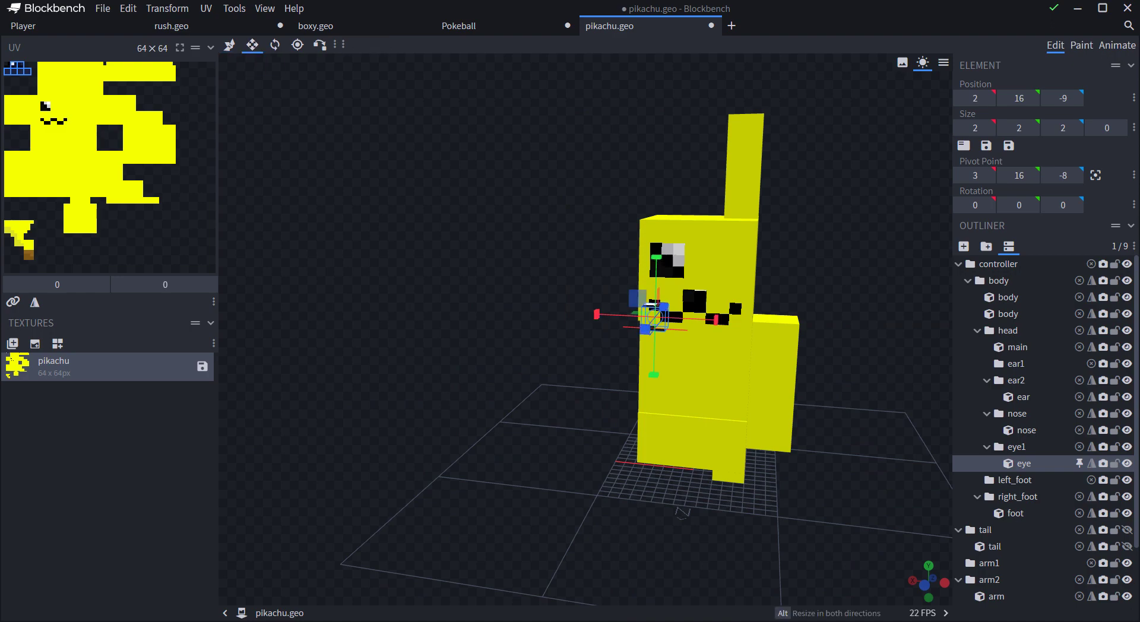
pyautogui.moveTo(596, 314); pyautogui.dragTo(602, 314)
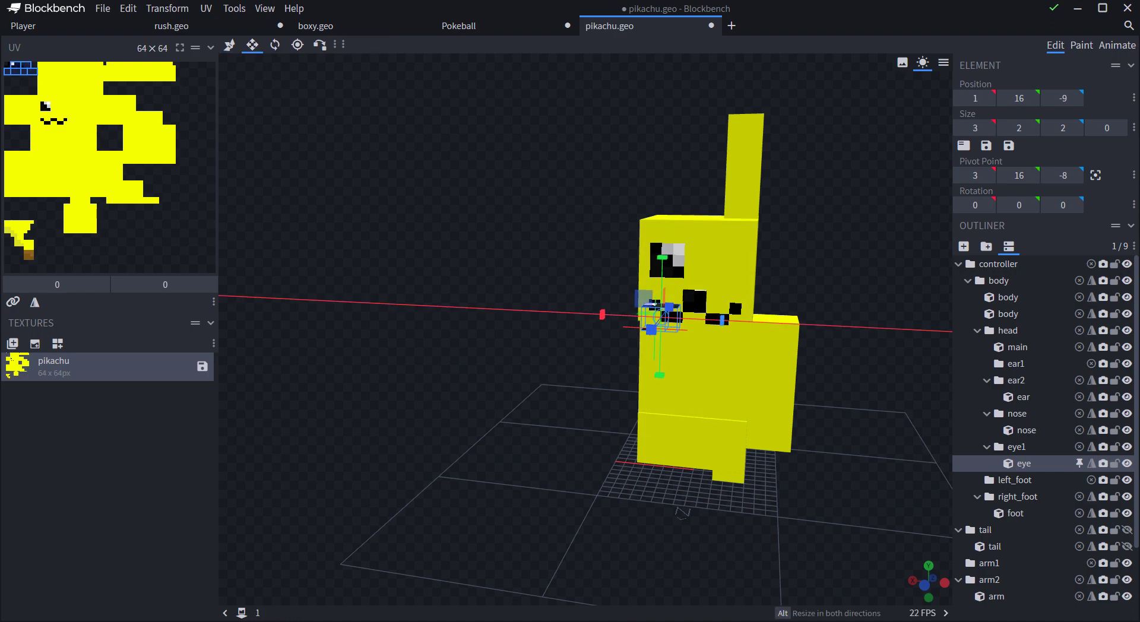
pyautogui.moveTo(661, 257); pyautogui.dragTo(519, 252)
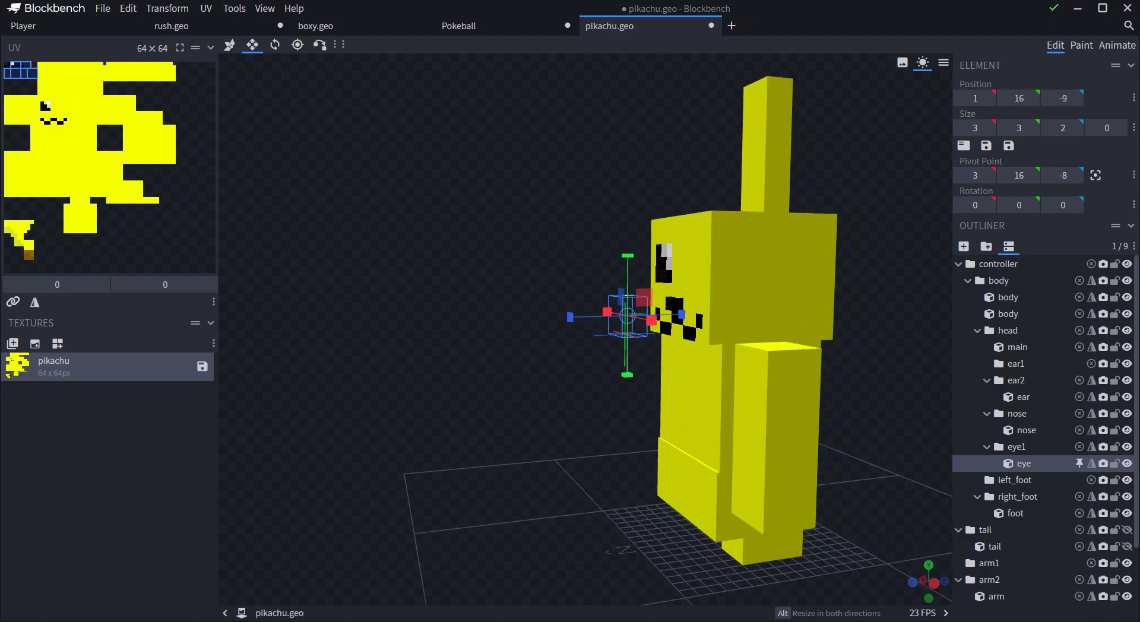
pyautogui.moveTo(681, 314); pyautogui.dragTo(675, 314)
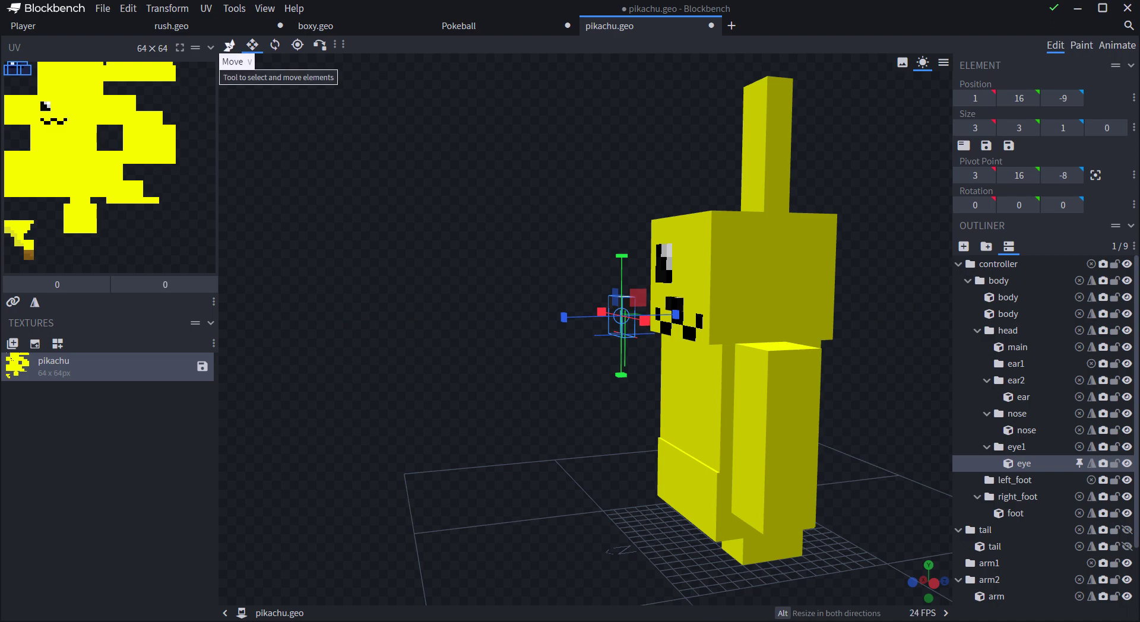
# - Set the eye cube against the head's front face, at position 1, 19, -5.3
pyautogui.click(229, 45)
pyautogui.moveTo(650, 350); pyautogui.dragTo(662, 352)
pyautogui.moveTo(386, 286); pyautogui.dragTo(466, 290)
pyautogui.moveTo(593, 324); pyautogui.dragTo(466, 304)
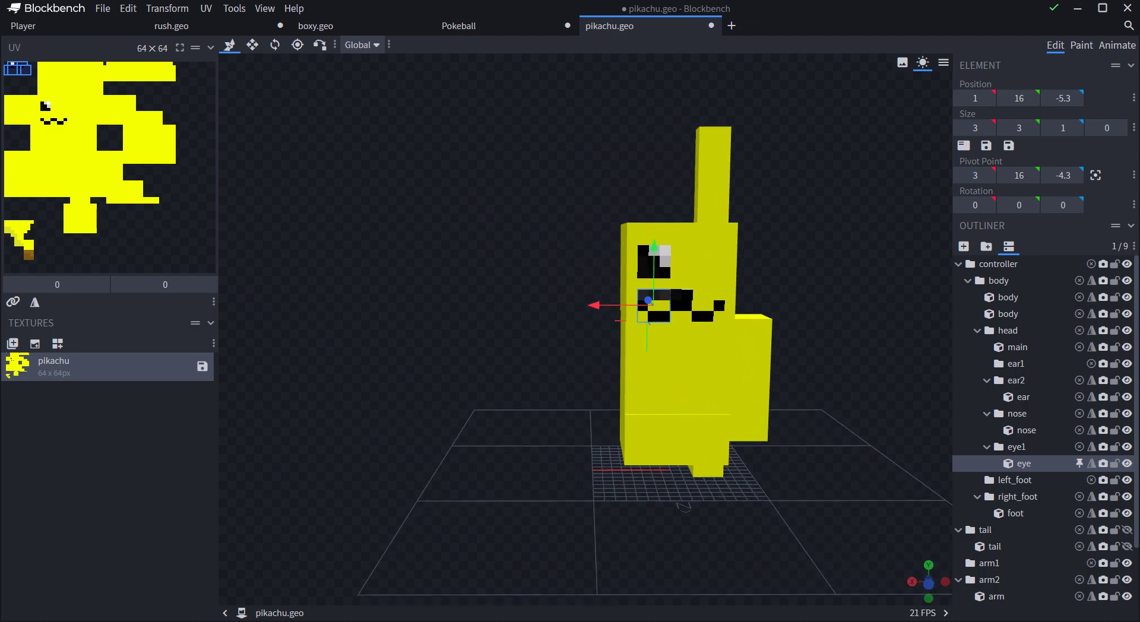
pyautogui.moveTo(656, 246); pyautogui.dragTo(657, 213)
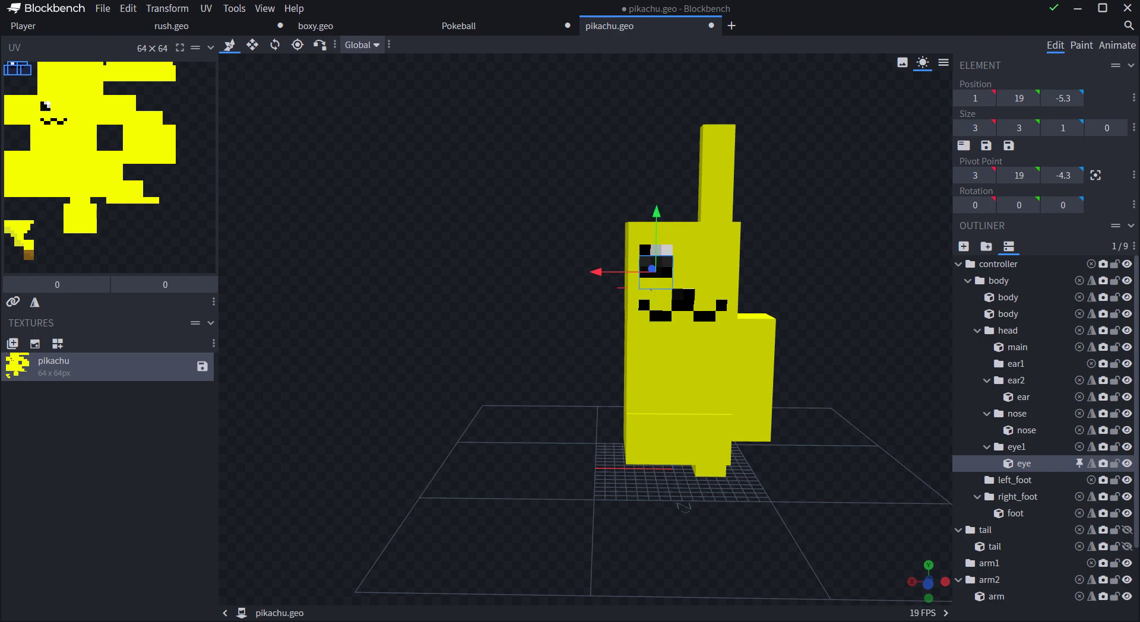
# - Try to copy and shift the texture pixels in the eye cube's UV area, and discard the pasted selection
pyautogui.click(1081, 46)
pyautogui.press('1')
pyautogui.click(1081, 45)
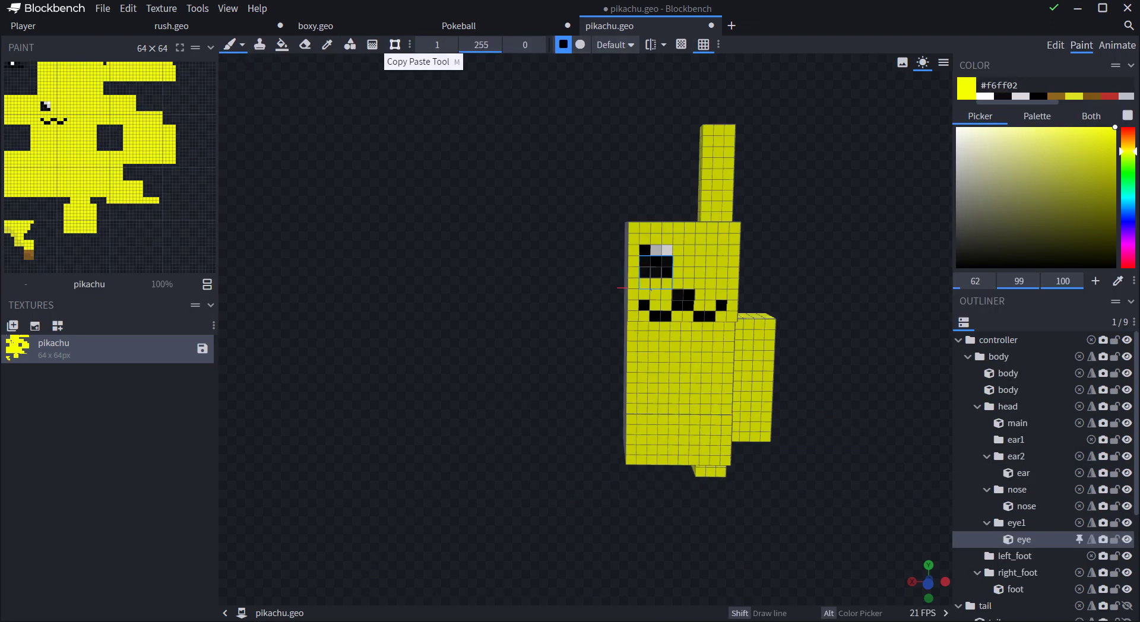
pyautogui.click(395, 44)
pyautogui.moveTo(7, 62); pyautogui.dragTo(27, 71)
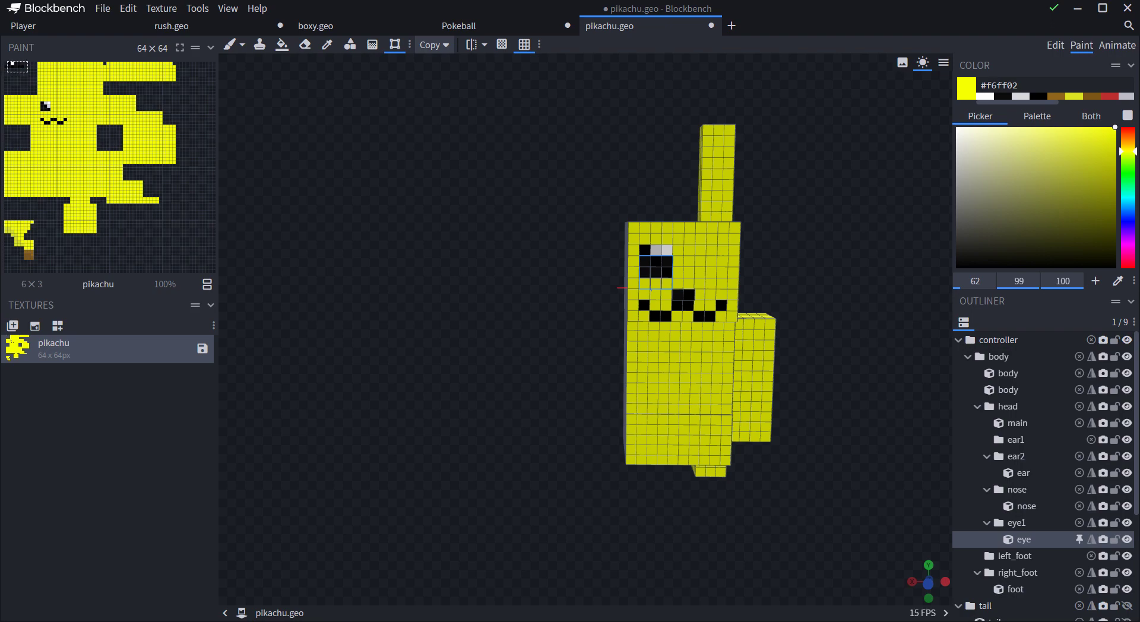
pyautogui.hotkey('ctrl', 'v')
pyautogui.click(19, 80)
pyautogui.moveTo(23, 67)
pyautogui.mouseDown()
pyautogui.moveTo(5, 63)
pyautogui.moveTo(12, 71)
pyautogui.mouseUp()
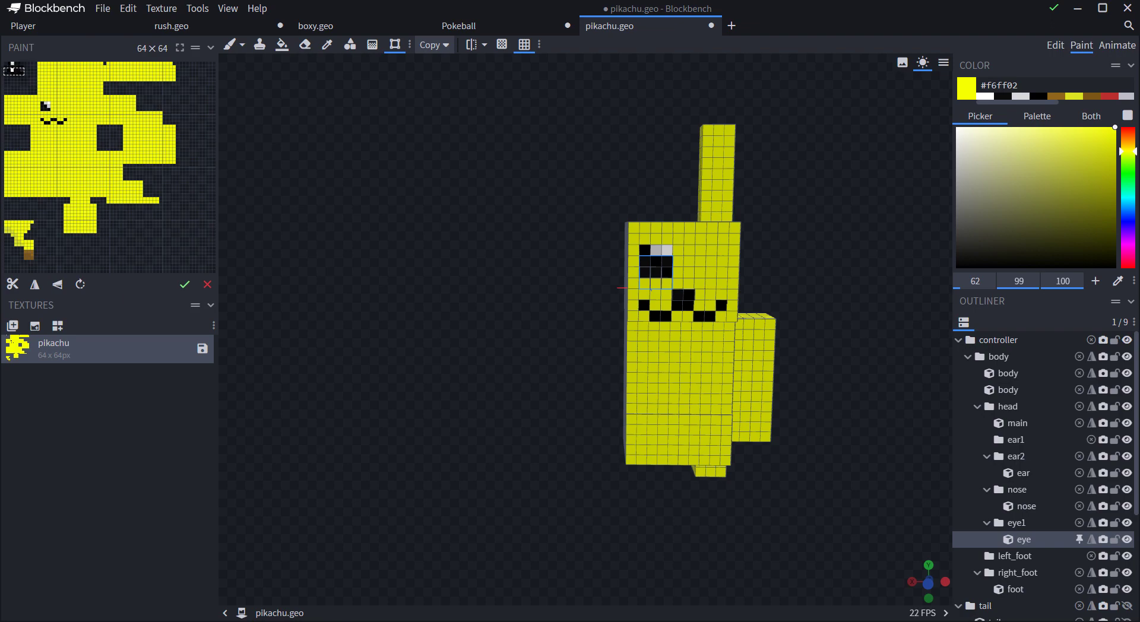
pyautogui.click(208, 284)
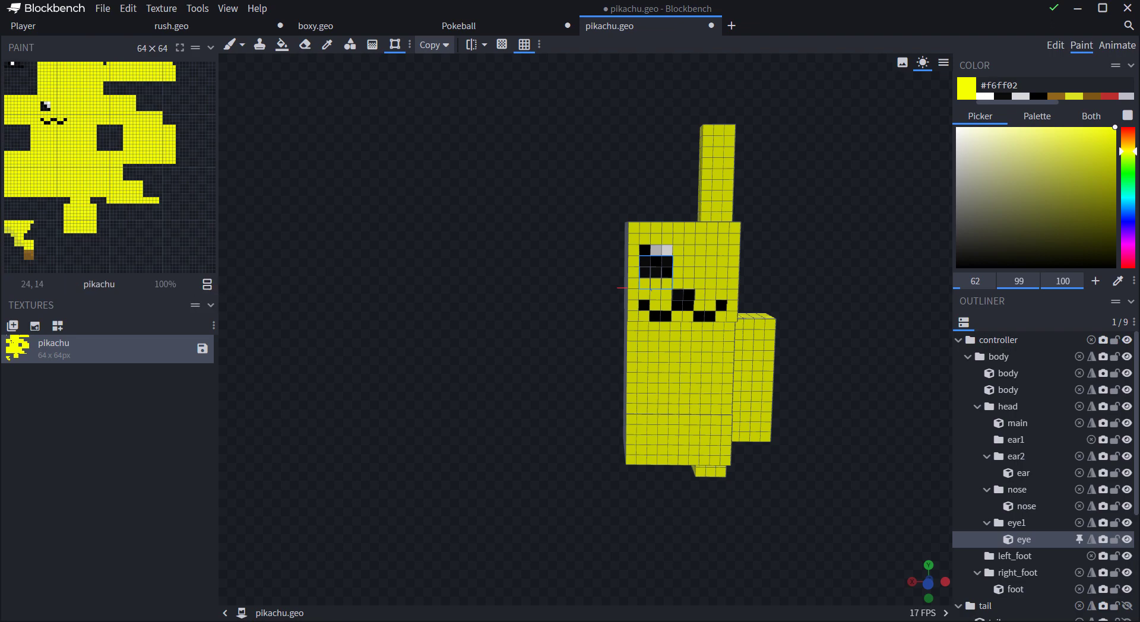
# - Try cutting the pixels in the eye cube's UV area out of the texture, and undo the cut
pyautogui.moveTo(26, 71); pyautogui.dragTo(4, 62)
pyautogui.hotkey('ctrl', 'v')
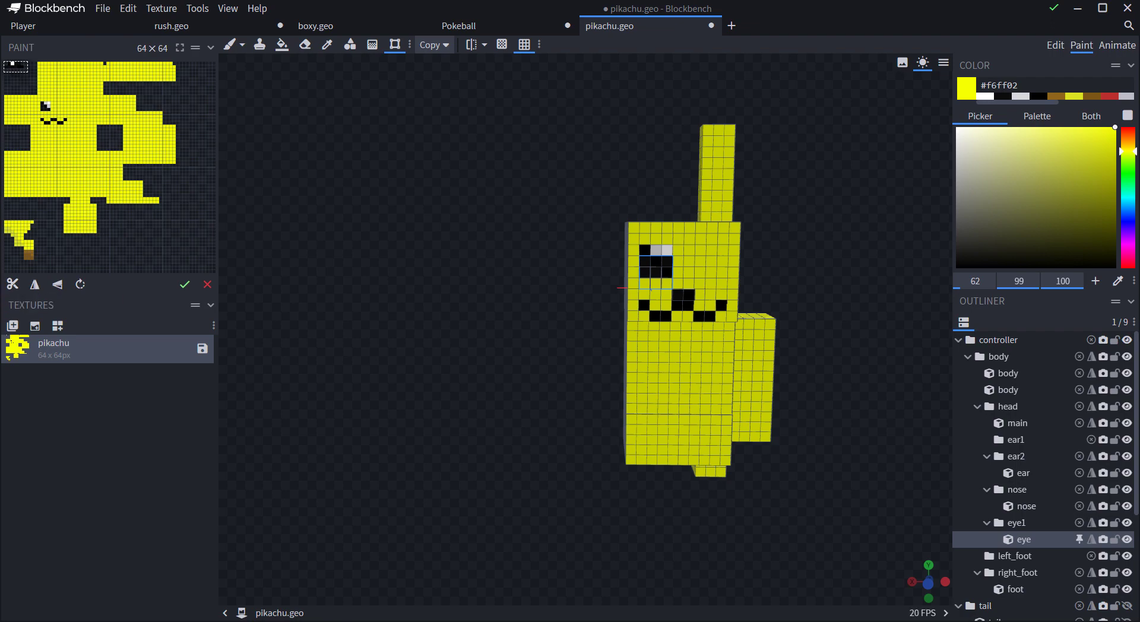
pyautogui.click(13, 284)
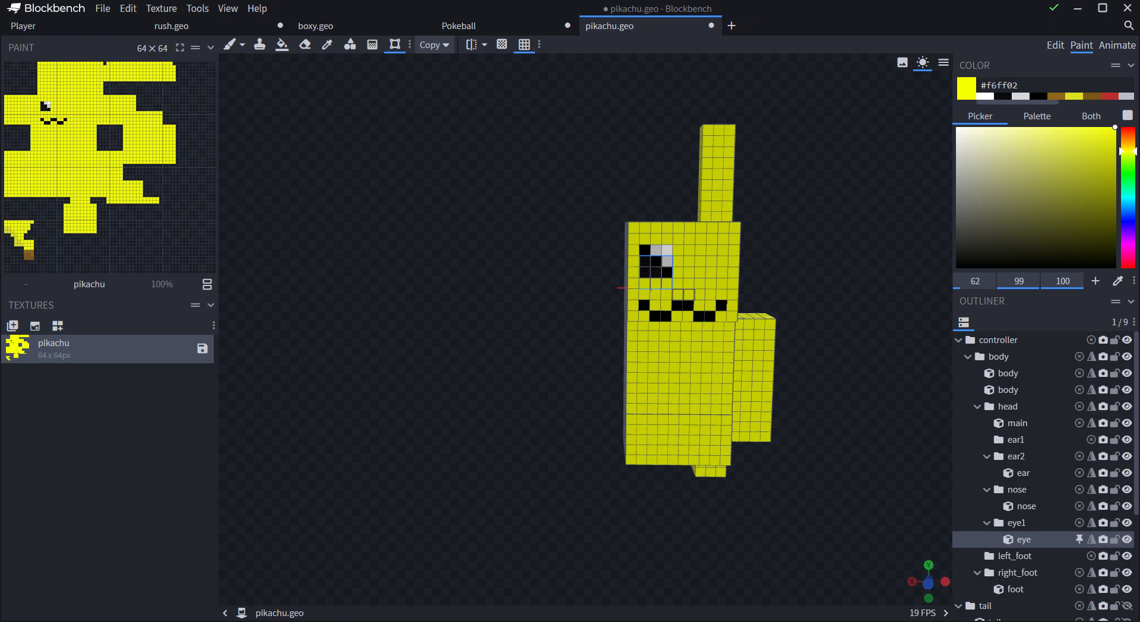
pyautogui.hotkey('ctrl', 'z')
# - Move the eye cube aside to X 4, clear of the eye painted on the head
pyautogui.moveTo(463, 333); pyautogui.dragTo(495, 330)
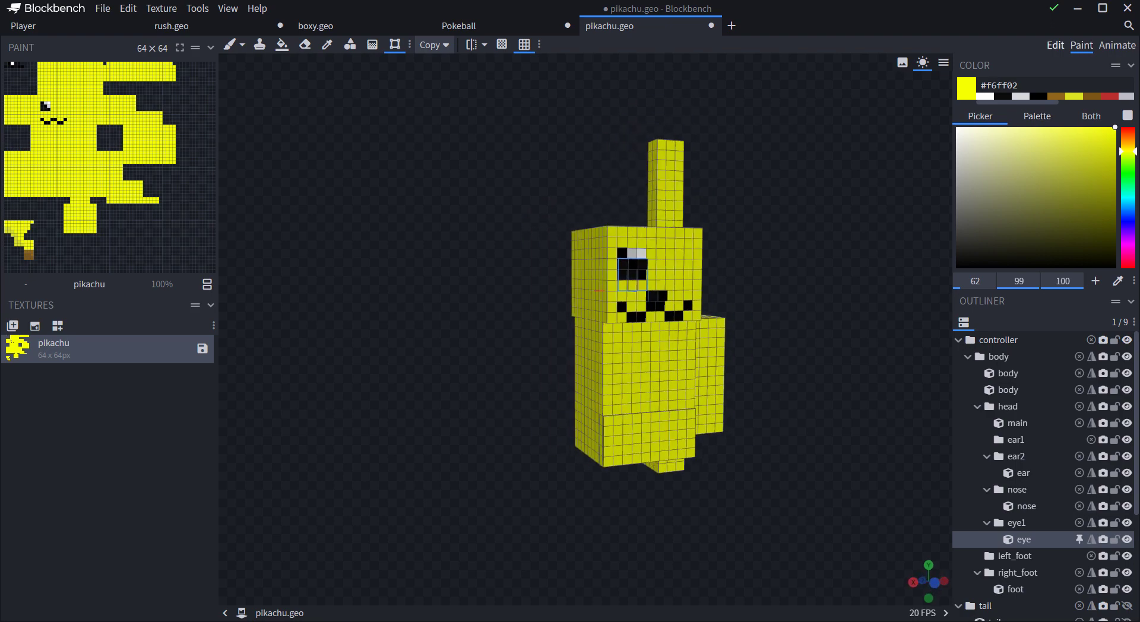
pyautogui.click(1055, 45)
pyautogui.moveTo(843, 196); pyautogui.dragTo(821, 213)
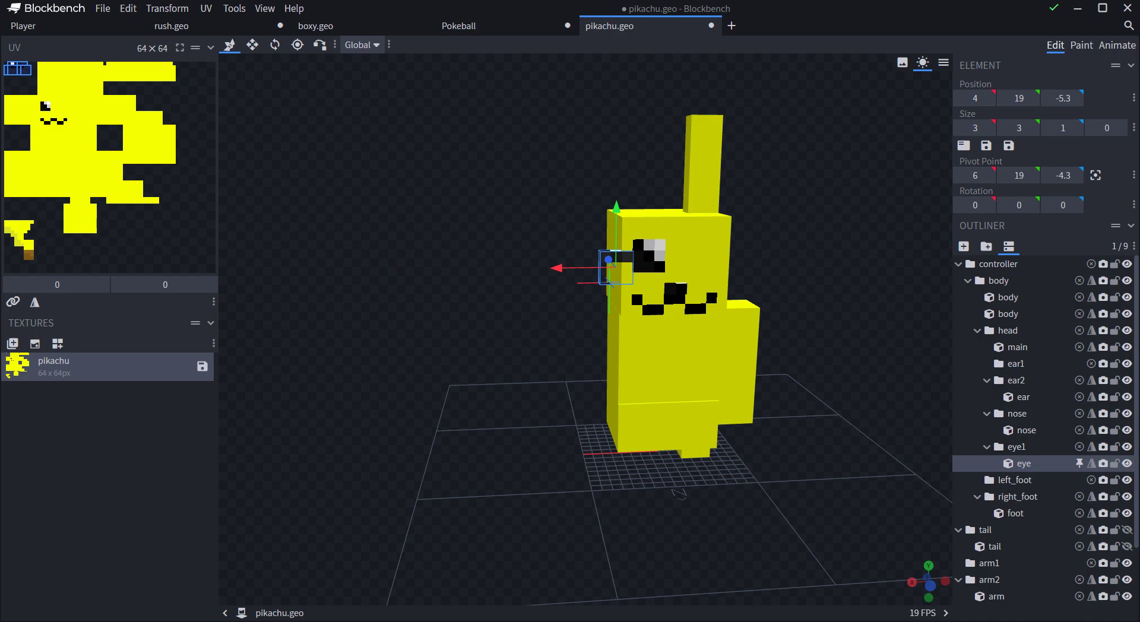
# - Paint over the black-and-white eye on the head's front face with yellow #f6ff02
pyautogui.click(1081, 46)
pyautogui.click(327, 45)
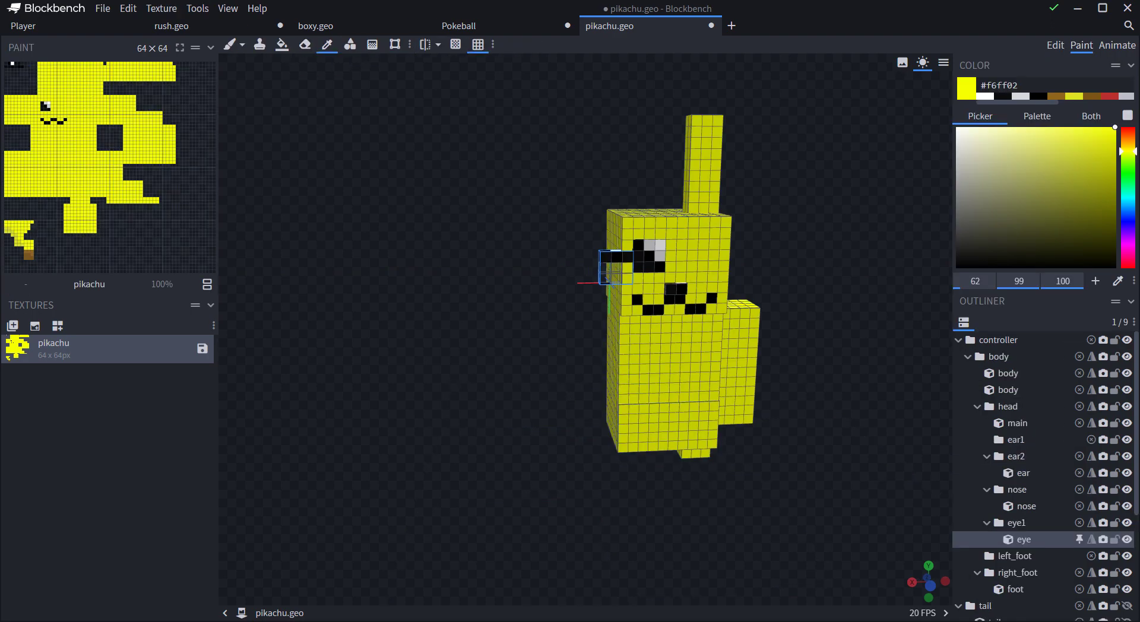
pyautogui.click(649, 262)
pyautogui.click(229, 44)
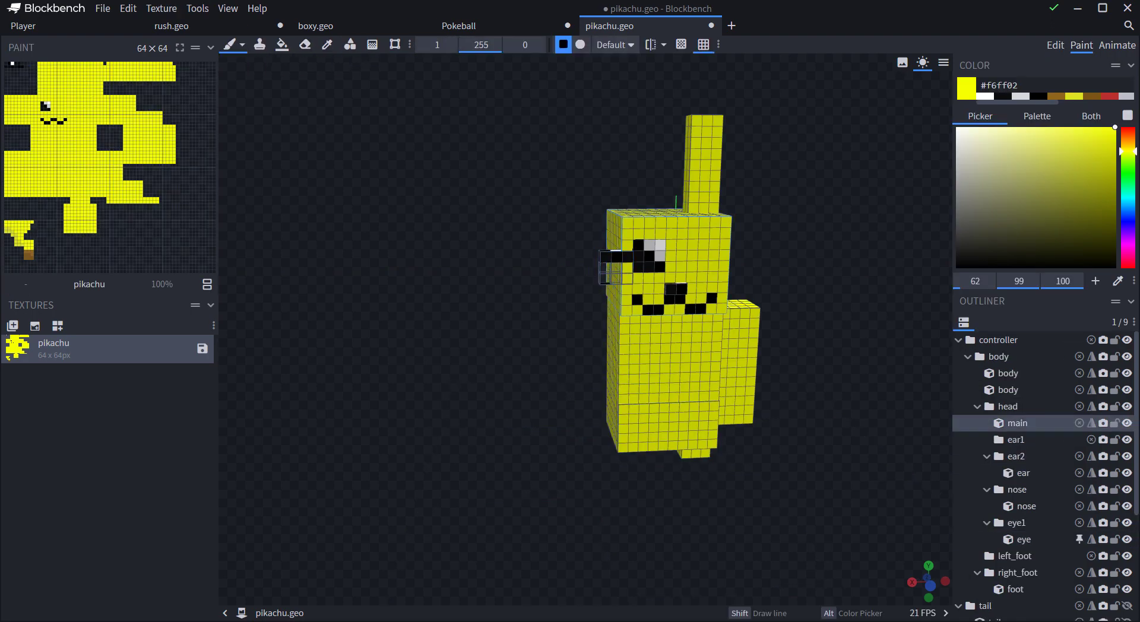
pyautogui.moveTo(638, 249); pyautogui.dragTo(660, 267)
pyautogui.click(660, 245)
pyautogui.click(638, 267)
pyautogui.moveTo(572, 288)
pyautogui.mouseDown()
pyautogui.moveTo(556, 277)
pyautogui.moveTo(616, 281)
pyautogui.moveTo(604, 316)
pyautogui.moveTo(587, 306)
pyautogui.mouseUp()
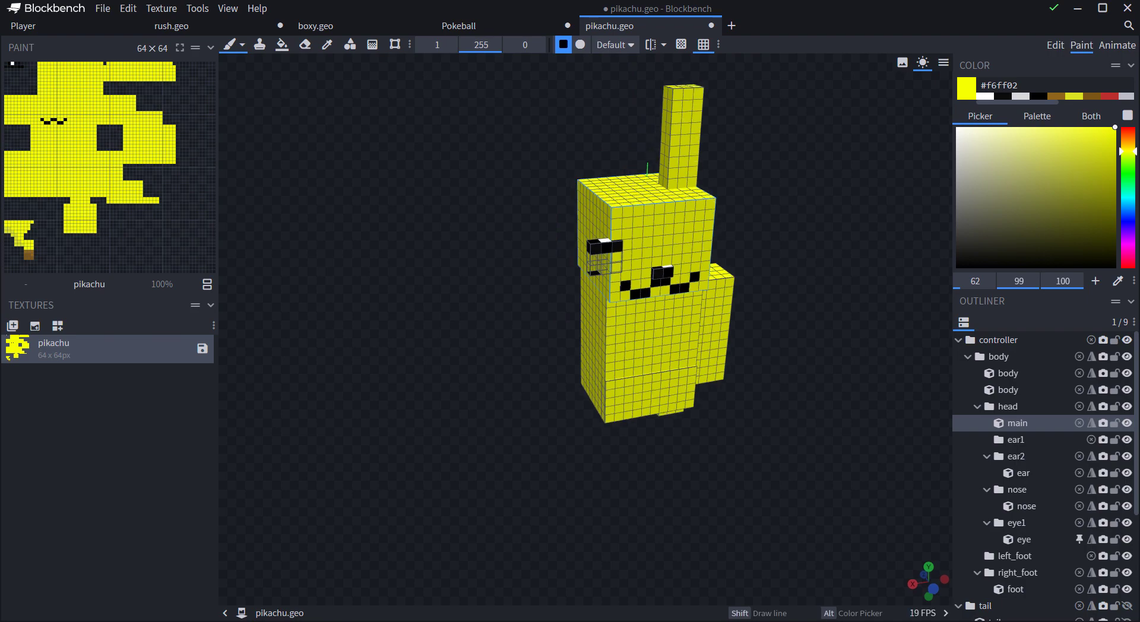
# - Move the eye cube's UV map to the empty texture corner at 56, 60
pyautogui.click(1055, 45)
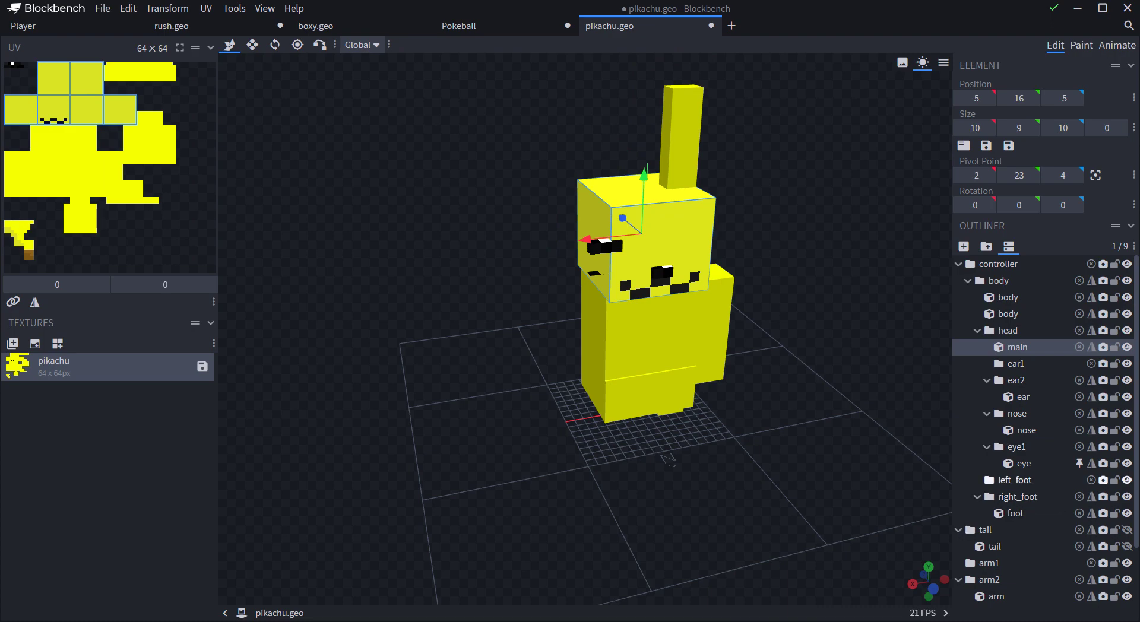
pyautogui.click(1022, 463)
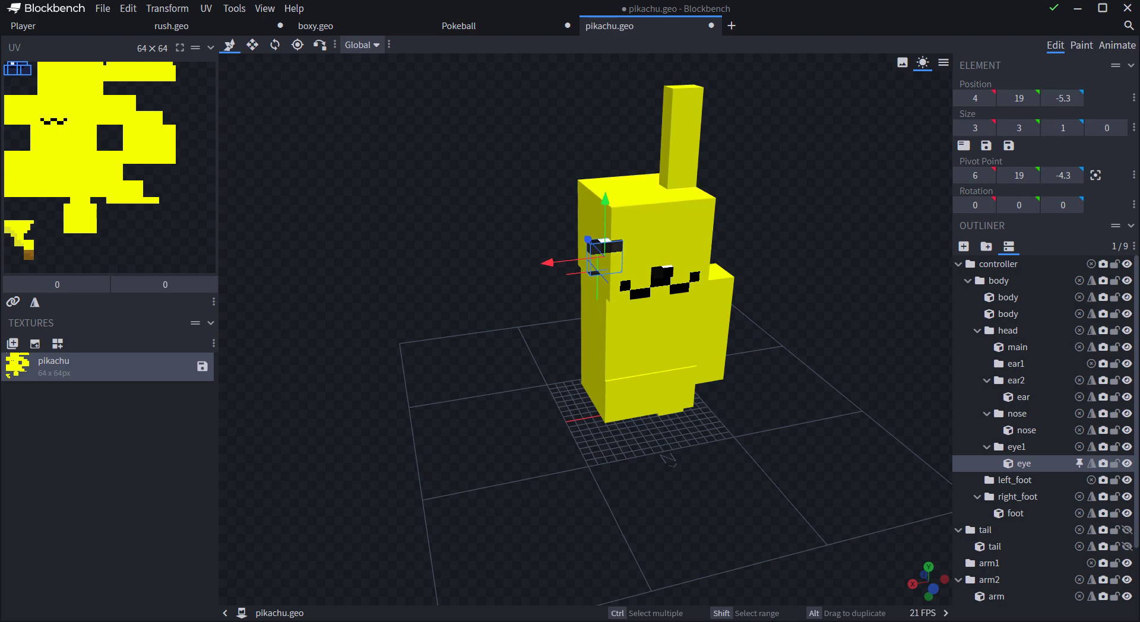
pyautogui.moveTo(18, 69); pyautogui.dragTo(21, 69)
pyautogui.moveTo(163, 256); pyautogui.dragTo(202, 266)
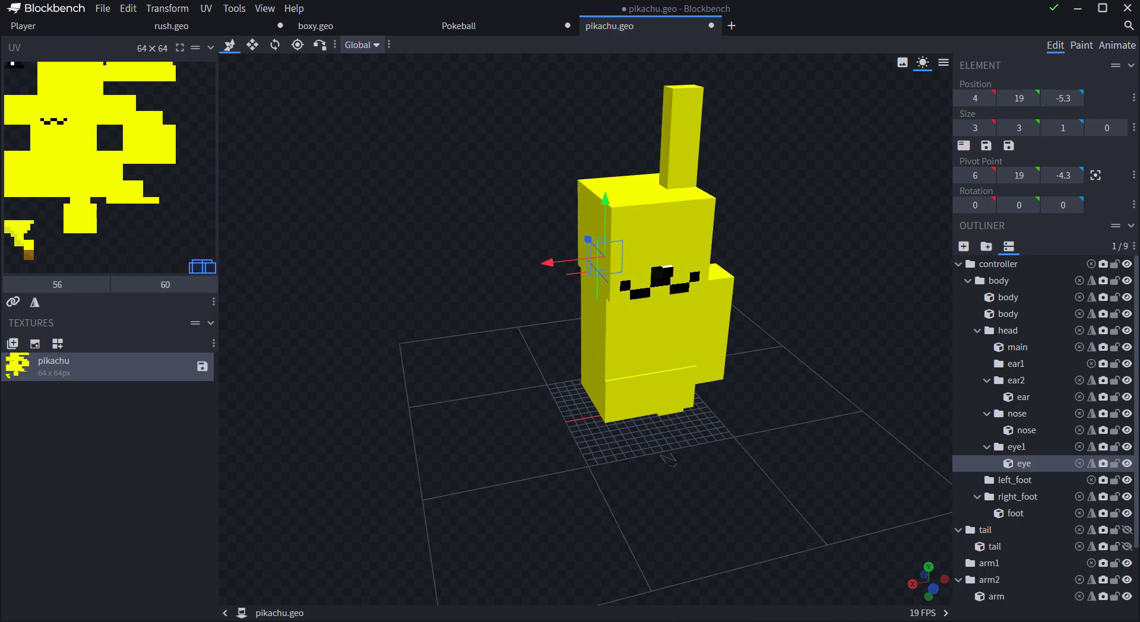
# - Paint the eye cube's front-face highlight with one white #ffffff corner pixel and two adjacent light grey #d8d8dc pixels
pyautogui.click(1081, 45)
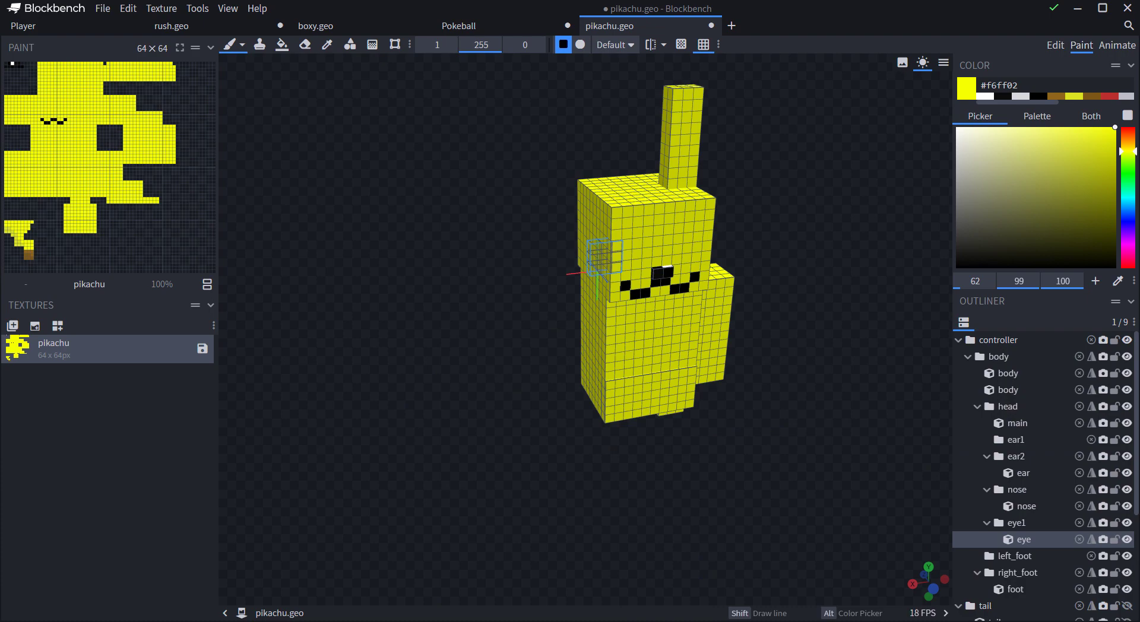
pyautogui.click(986, 95)
pyautogui.click(618, 246)
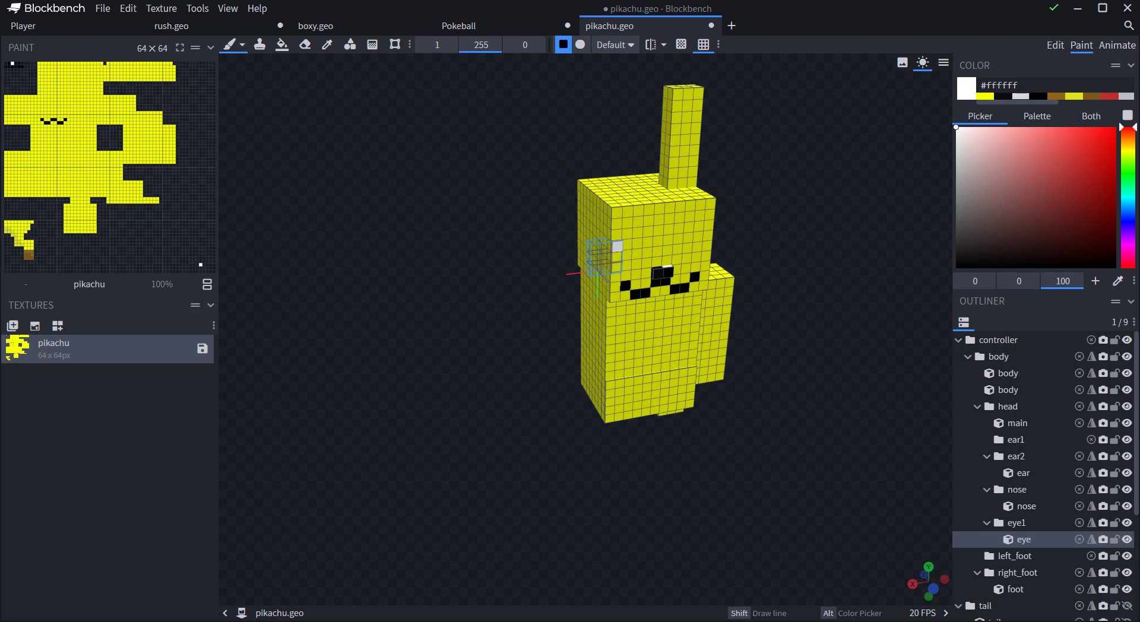
pyautogui.click(1021, 95)
pyautogui.click(606, 247)
pyautogui.click(617, 257)
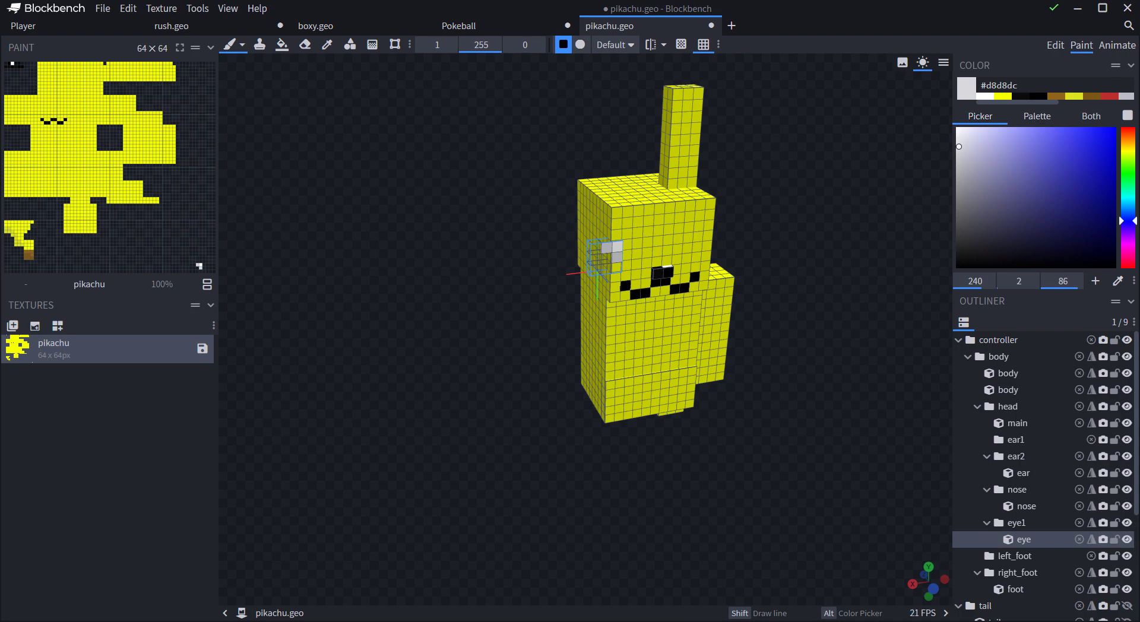
# - Paint the rest of the eye cube's front face with a black #000000 diagonal and #0c0c0c in the lower corner beyond it
pyautogui.click(1039, 96)
pyautogui.click(594, 249)
pyautogui.click(605, 257)
pyautogui.click(616, 267)
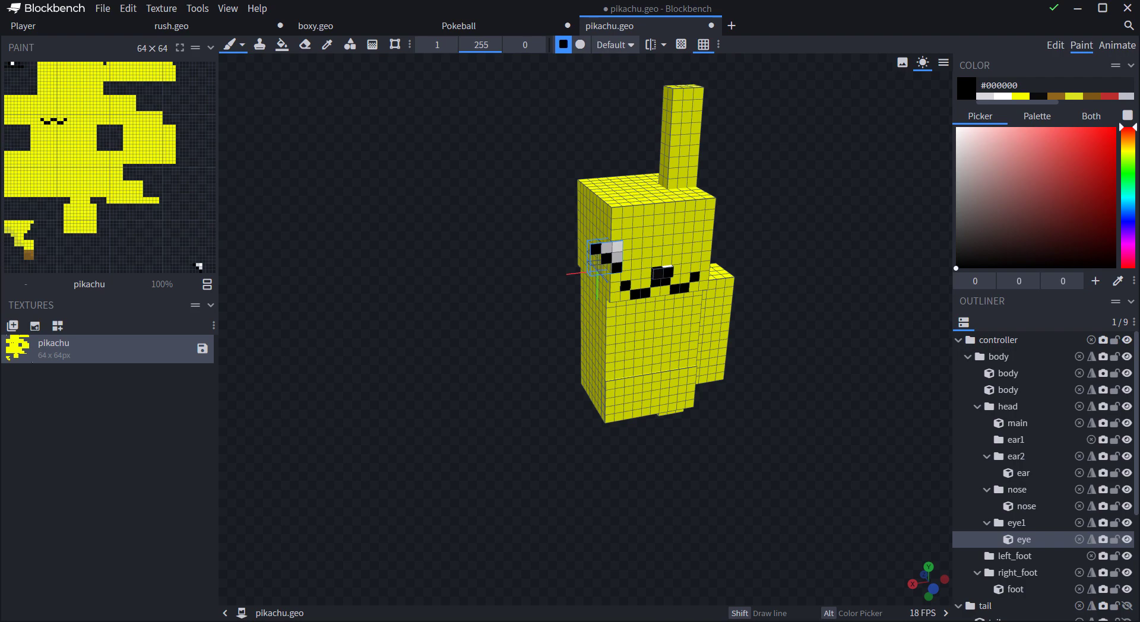
pyautogui.click(1038, 96)
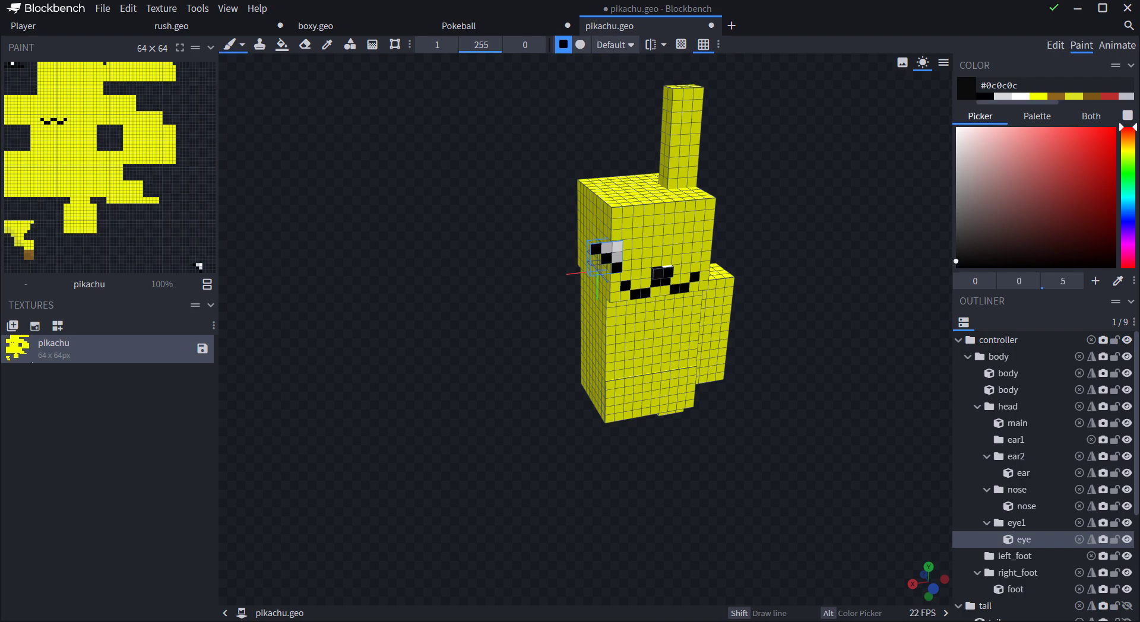
pyautogui.moveTo(595, 258); pyautogui.dragTo(606, 269)
pyautogui.moveTo(525, 270); pyautogui.dragTo(482, 294)
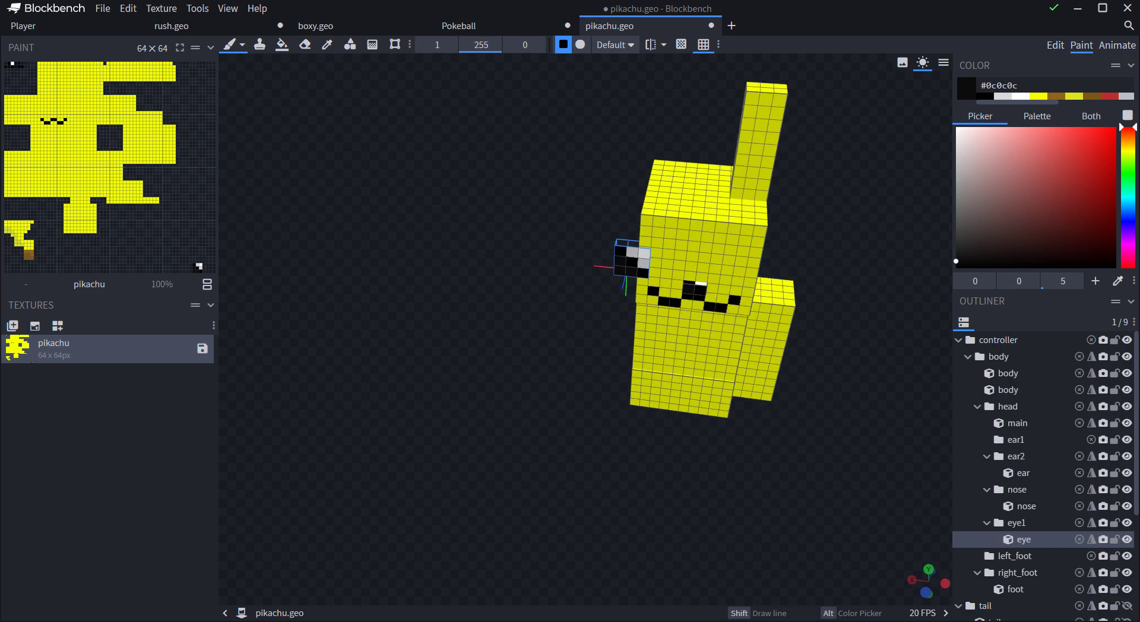
# - Paint light grey #d8d8dc and white #ffffff pixels on the eye cube's top face, moving the cube farther from the head along X for access
pyautogui.click(1003, 96)
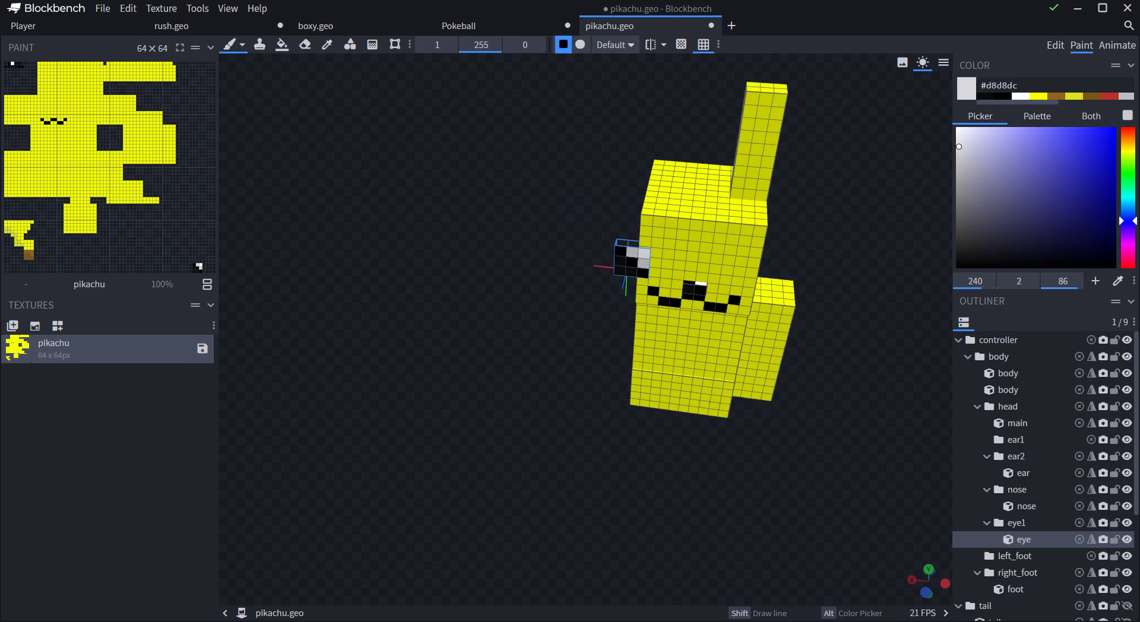
pyautogui.click(633, 243)
pyautogui.click(1055, 45)
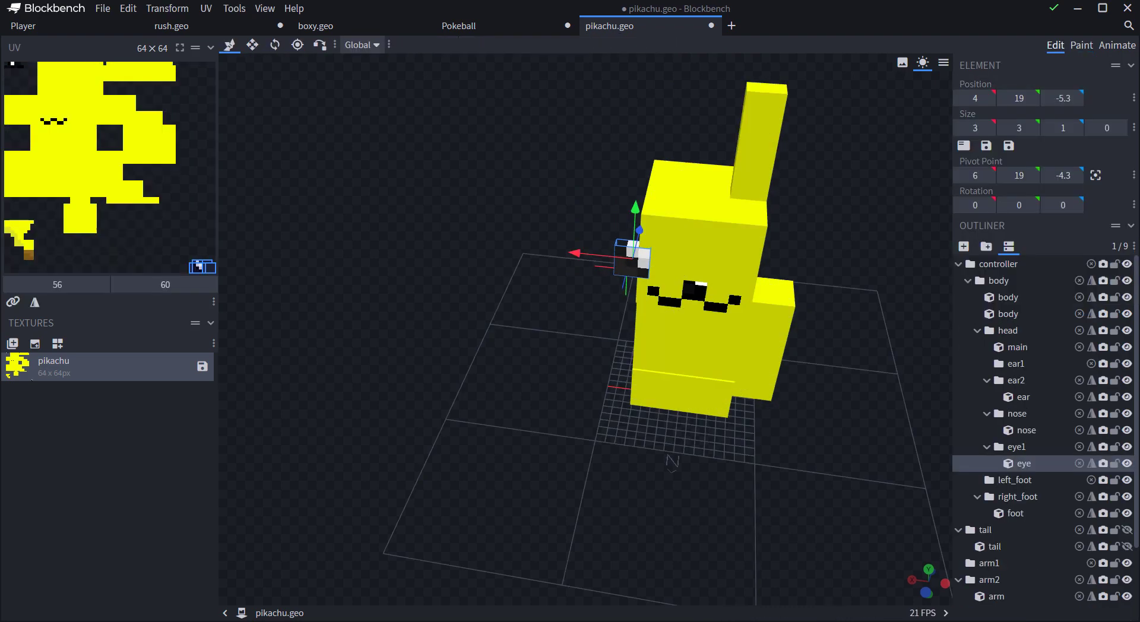
pyautogui.moveTo(552, 251); pyautogui.dragTo(527, 248)
pyautogui.click(1080, 45)
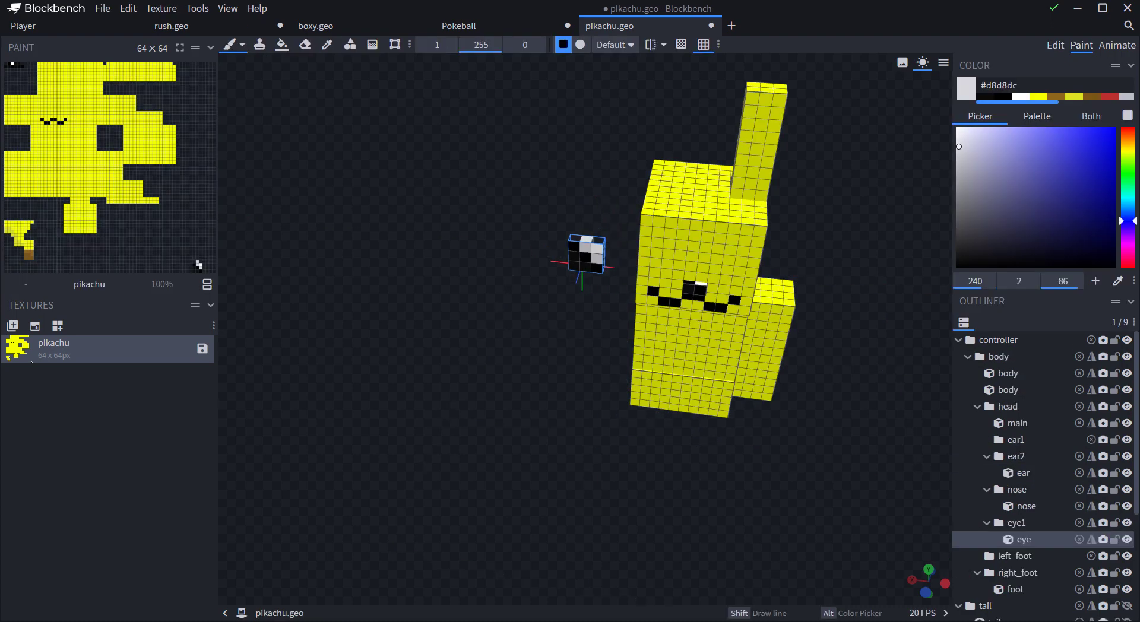
pyautogui.click(1020, 96)
pyautogui.click(598, 239)
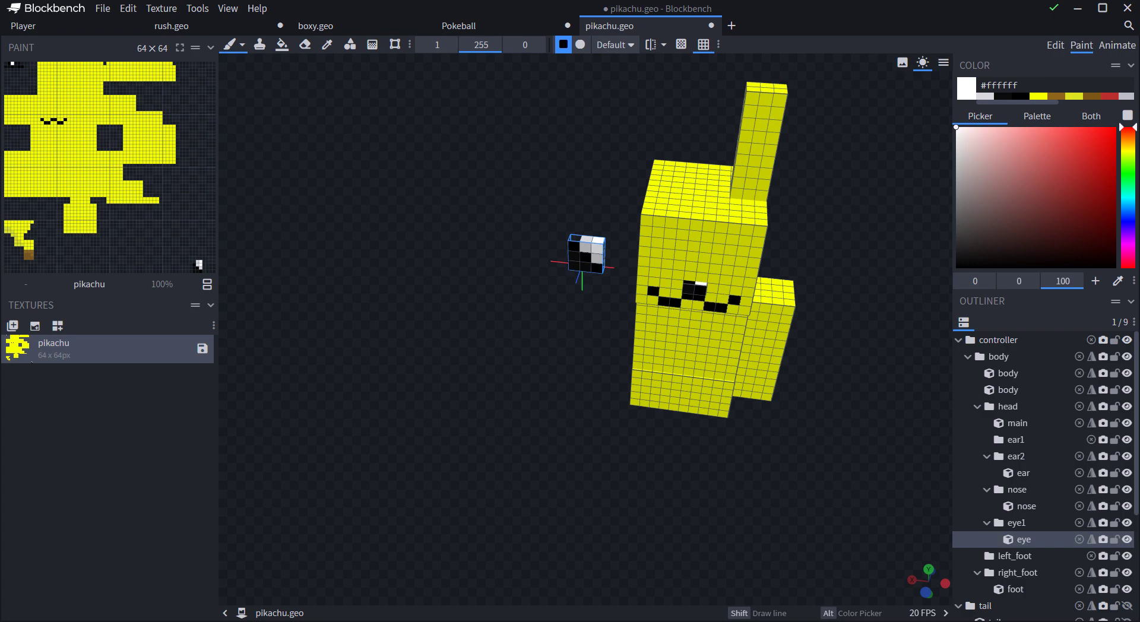
# - Paint the eye cube's inner side with sampled grey #d8d8dc in the middle pixel and black #000000 below, and blacken the remaining top pixel
pyautogui.moveTo(608, 217); pyautogui.dragTo(565, 192)
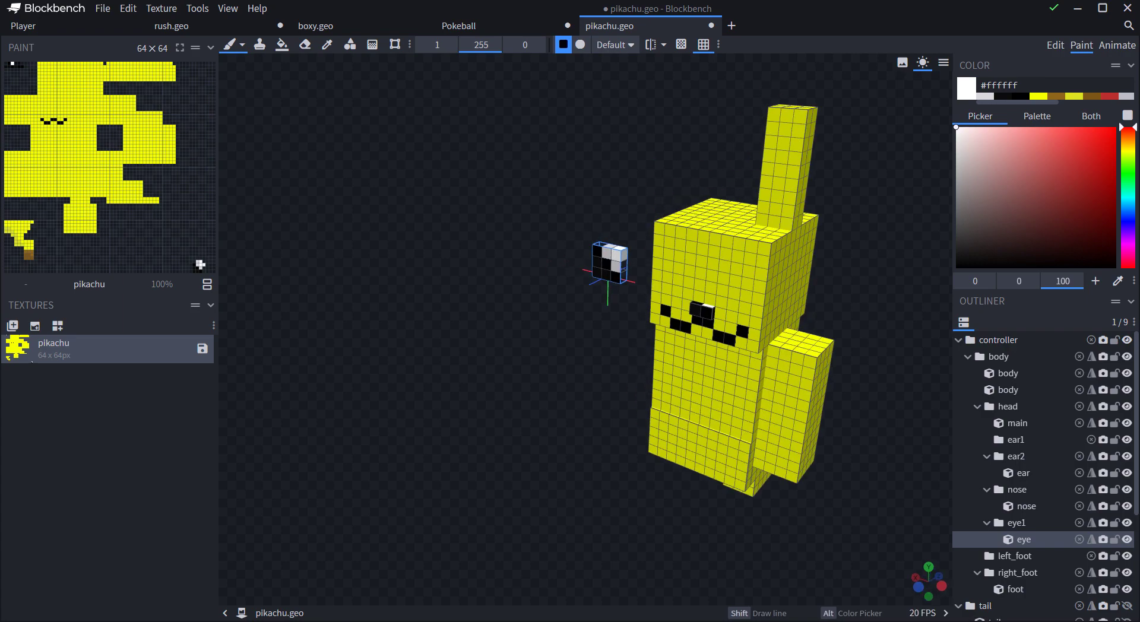
pyautogui.click(326, 45)
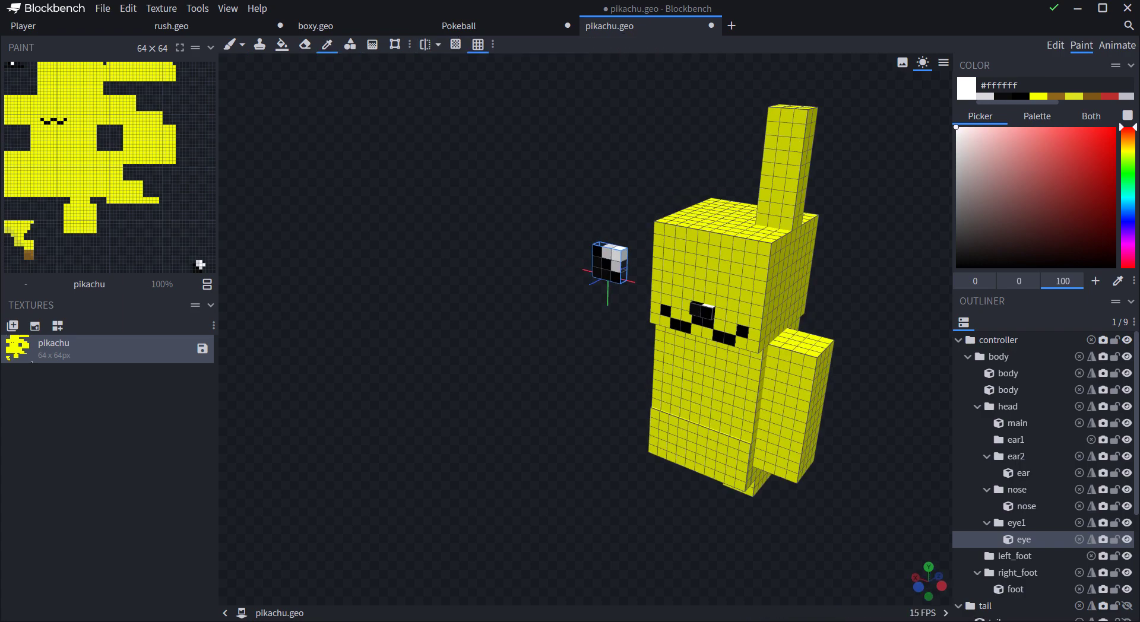
pyautogui.click(615, 266)
pyautogui.click(229, 45)
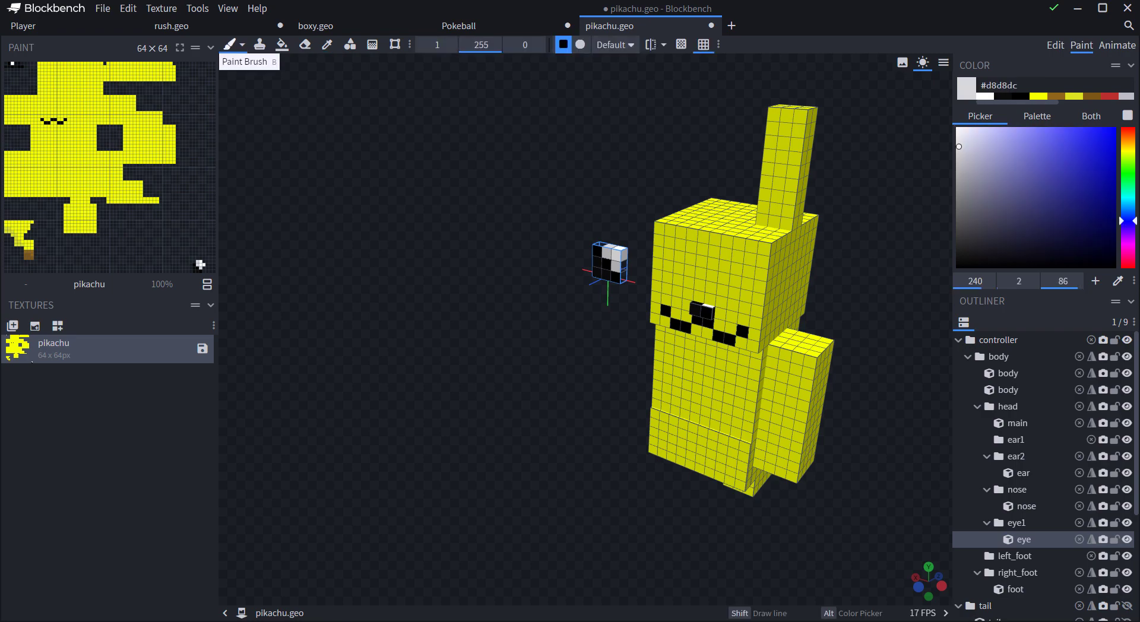
pyautogui.click(623, 267)
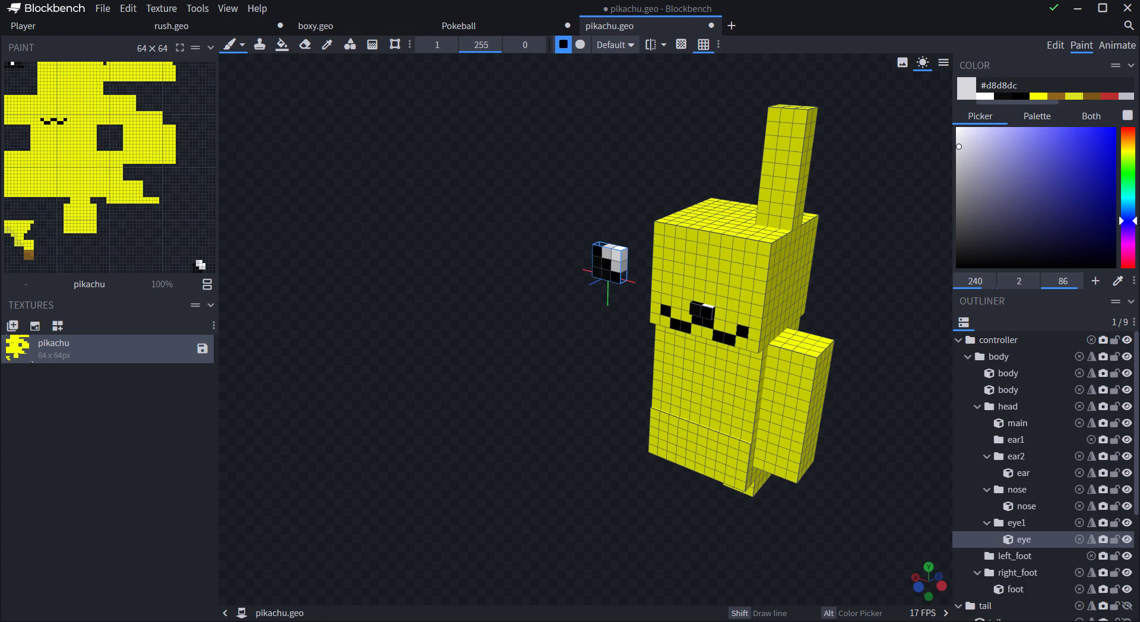
pyautogui.click(1020, 96)
pyautogui.click(623, 277)
pyautogui.click(600, 244)
# - Paint the back face of the eye cube black #000000
pyautogui.moveTo(570, 238)
pyautogui.mouseDown()
pyautogui.moveTo(617, 219)
pyautogui.moveTo(852, 201)
pyautogui.mouseUp()
pyautogui.moveTo(532, 265)
pyautogui.mouseDown()
pyautogui.moveTo(533, 287)
pyautogui.moveTo(703, 272)
pyautogui.moveTo(698, 344)
pyautogui.mouseUp()
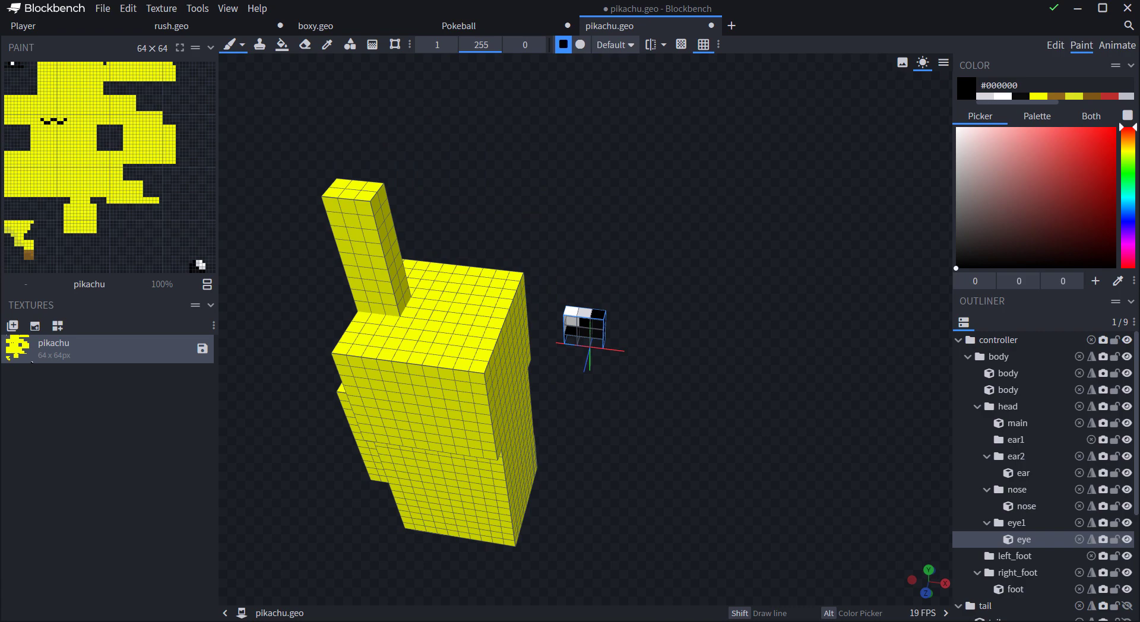
pyautogui.moveTo(698, 345); pyautogui.dragTo(717, 313)
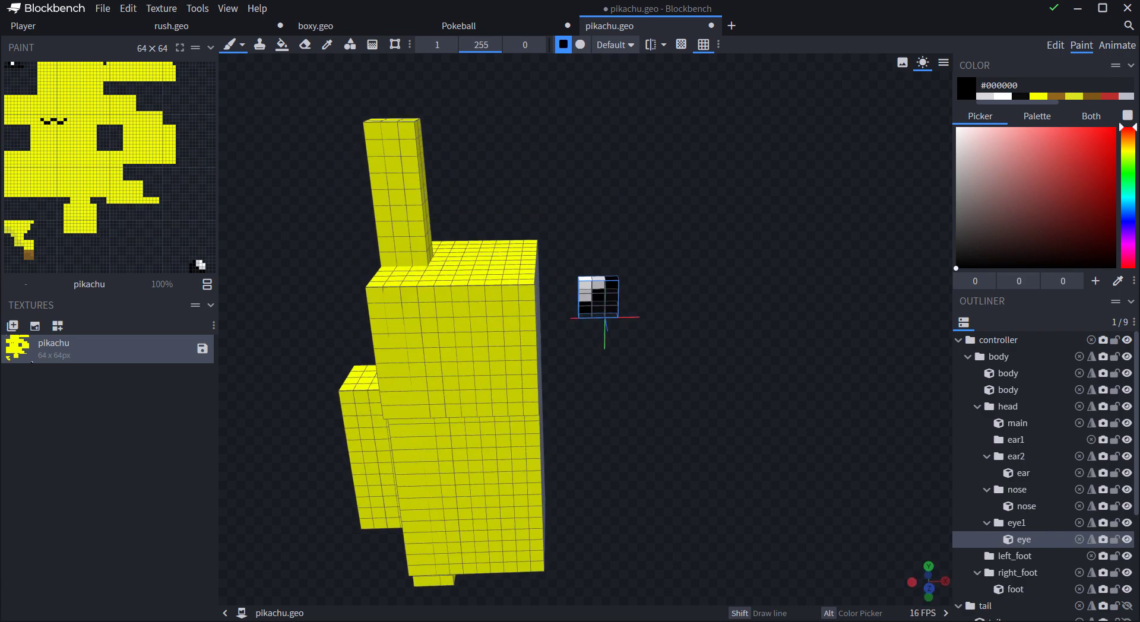
pyautogui.moveTo(730, 377); pyautogui.dragTo(691, 352)
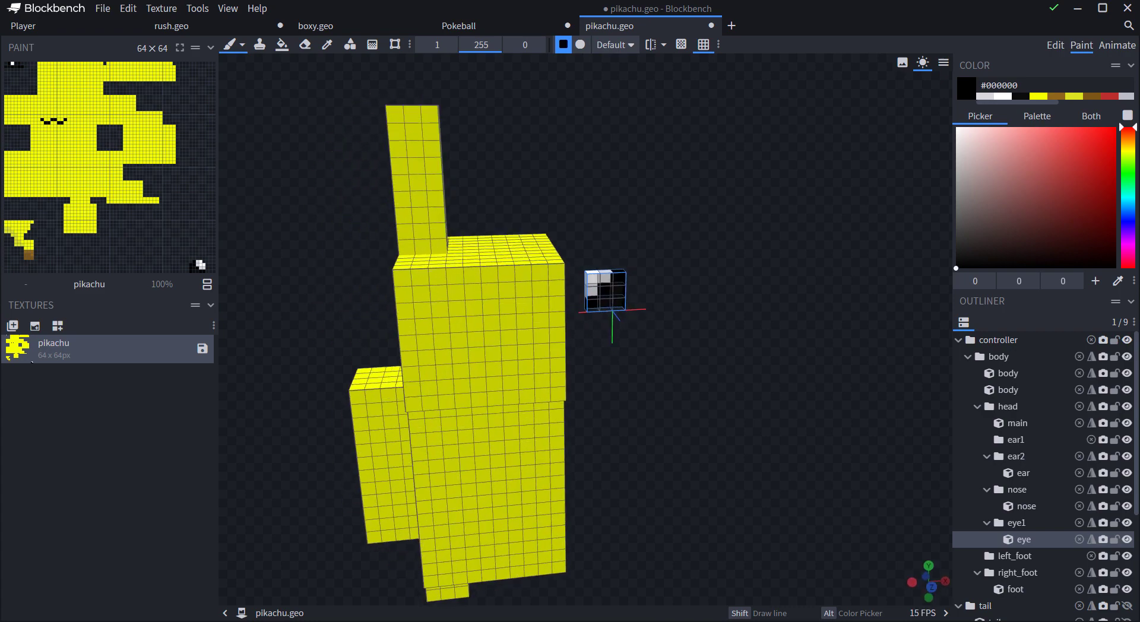
pyautogui.click(619, 280)
pyautogui.click(605, 292)
pyautogui.click(593, 305)
# - Move the eye cube back onto the head's front face at X 1, Y 20
pyautogui.moveTo(607, 280)
pyautogui.mouseDown()
pyautogui.moveTo(593, 294)
pyautogui.moveTo(749, 314)
pyautogui.moveTo(647, 315)
pyautogui.moveTo(681, 321)
pyautogui.moveTo(677, 349)
pyautogui.moveTo(398, 285)
pyautogui.moveTo(422, 316)
pyautogui.mouseUp()
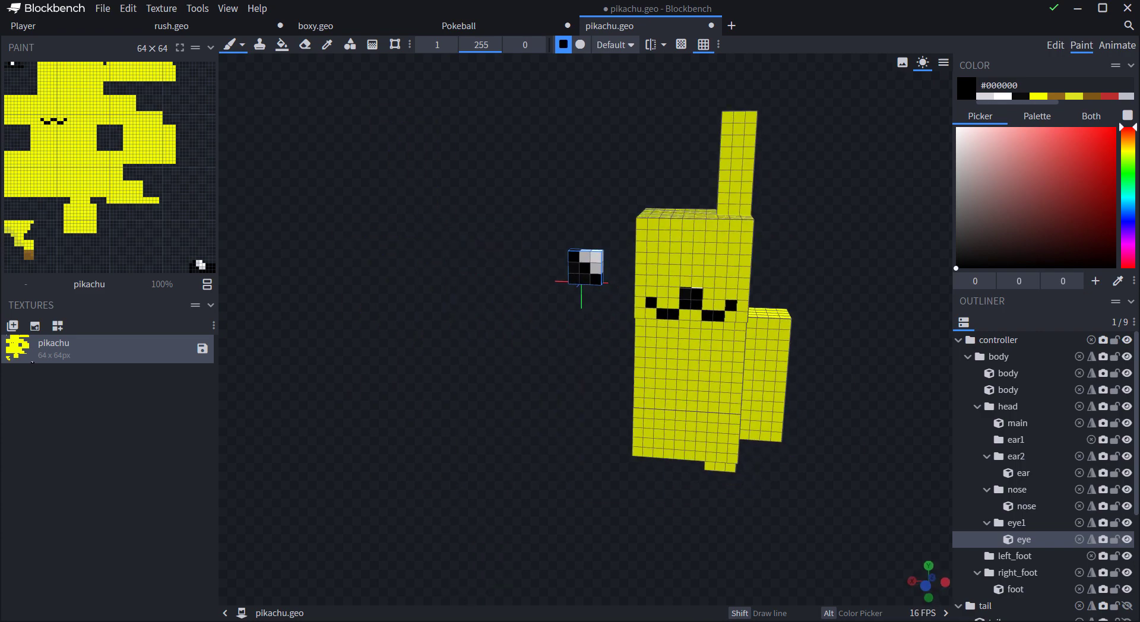
pyautogui.click(1054, 45)
pyautogui.moveTo(529, 266)
pyautogui.mouseDown()
pyautogui.moveTo(629, 267)
pyautogui.moveTo(604, 267)
pyautogui.mouseUp()
pyautogui.moveTo(665, 225); pyautogui.dragTo(665, 214)
pyautogui.moveTo(569, 231)
pyautogui.mouseDown()
pyautogui.moveTo(699, 238)
pyautogui.moveTo(572, 230)
pyautogui.mouseUp()
# - Rotate the eye cube to -5 degrees about the Y axis
pyautogui.click(276, 46)
pyautogui.moveTo(656, 282); pyautogui.dragTo(651, 282)
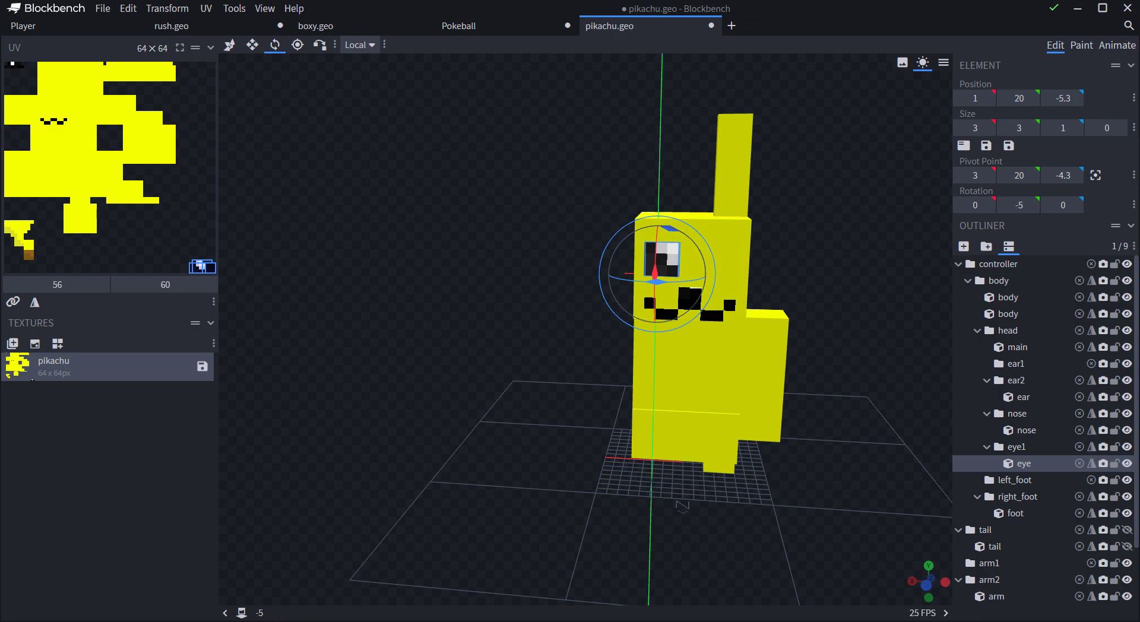
pyautogui.moveTo(798, 252)
pyautogui.mouseDown()
pyautogui.moveTo(742, 266)
pyautogui.moveTo(780, 253)
pyautogui.mouseUp()
pyautogui.click(229, 44)
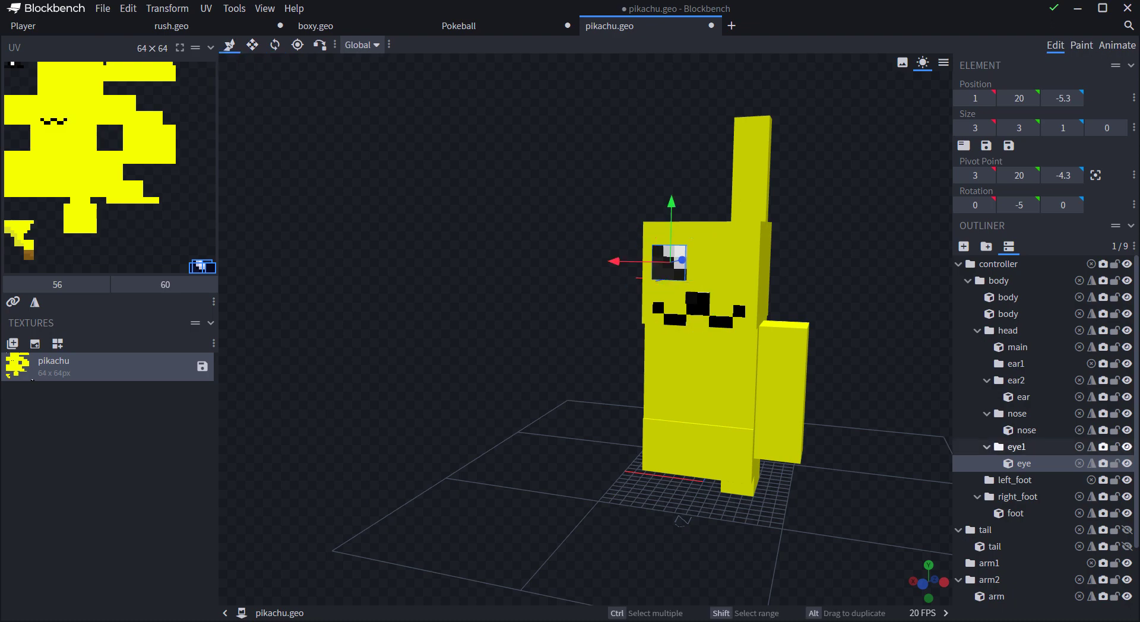
# - Duplicate the eye1 group and flip the copy across the X axis to form the second eye
pyautogui.click(1016, 446)
pyautogui.rightClick(1021, 449)
pyautogui.click(938, 280)
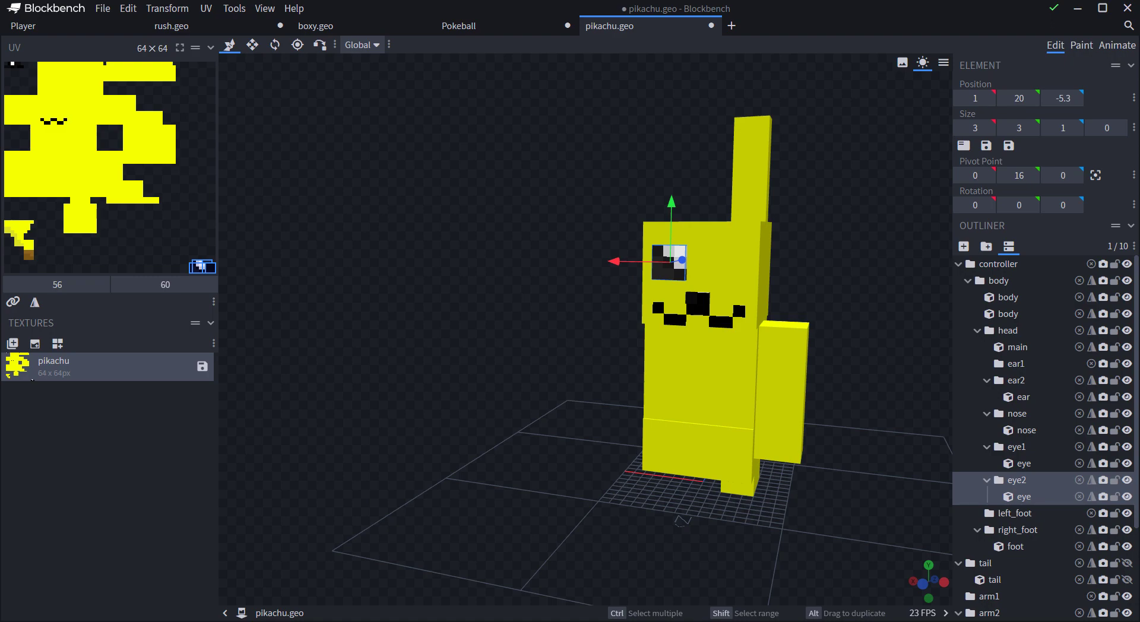
pyautogui.click(167, 8)
pyautogui.moveTo(178, 61)
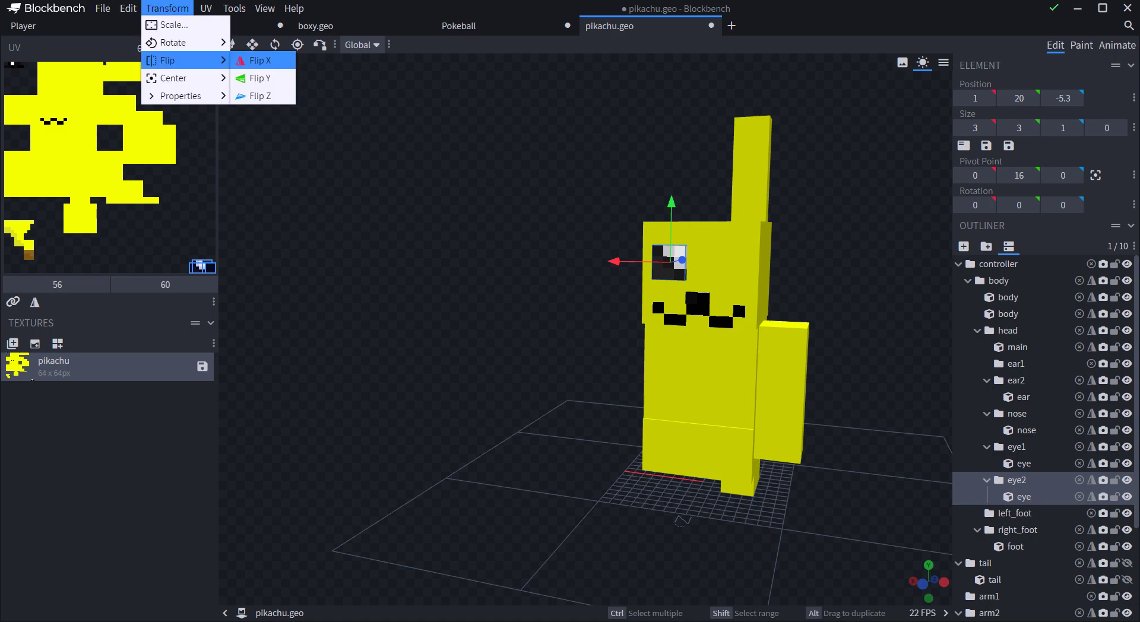
pyautogui.click(259, 60)
pyautogui.moveTo(427, 249); pyautogui.dragTo(442, 277)
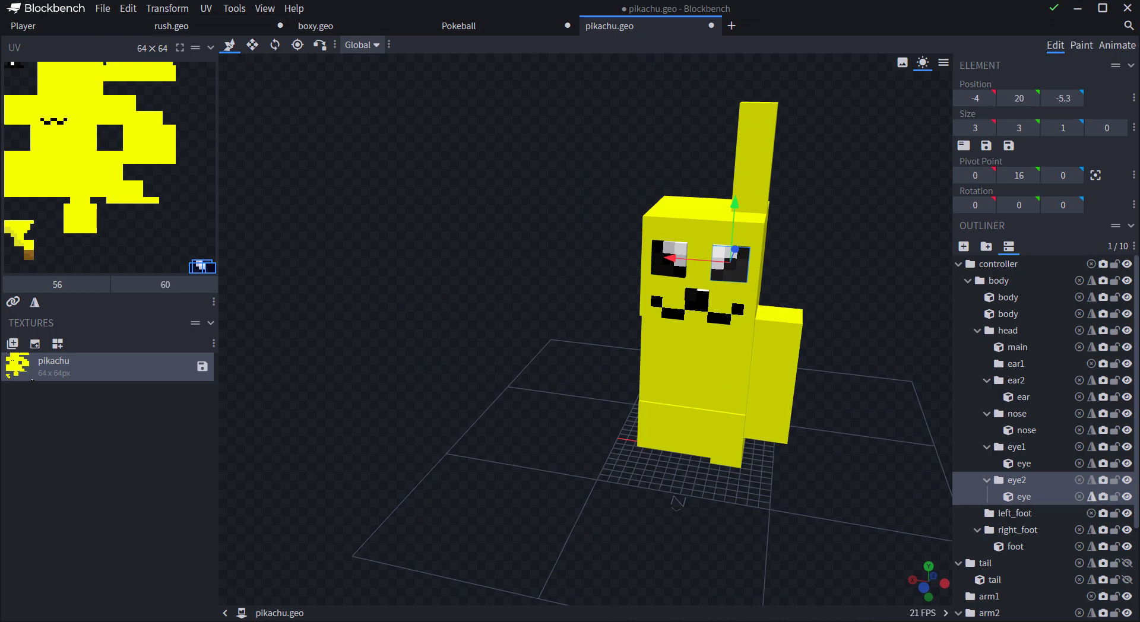
pyautogui.click(167, 8)
pyautogui.moveTo(206, 8)
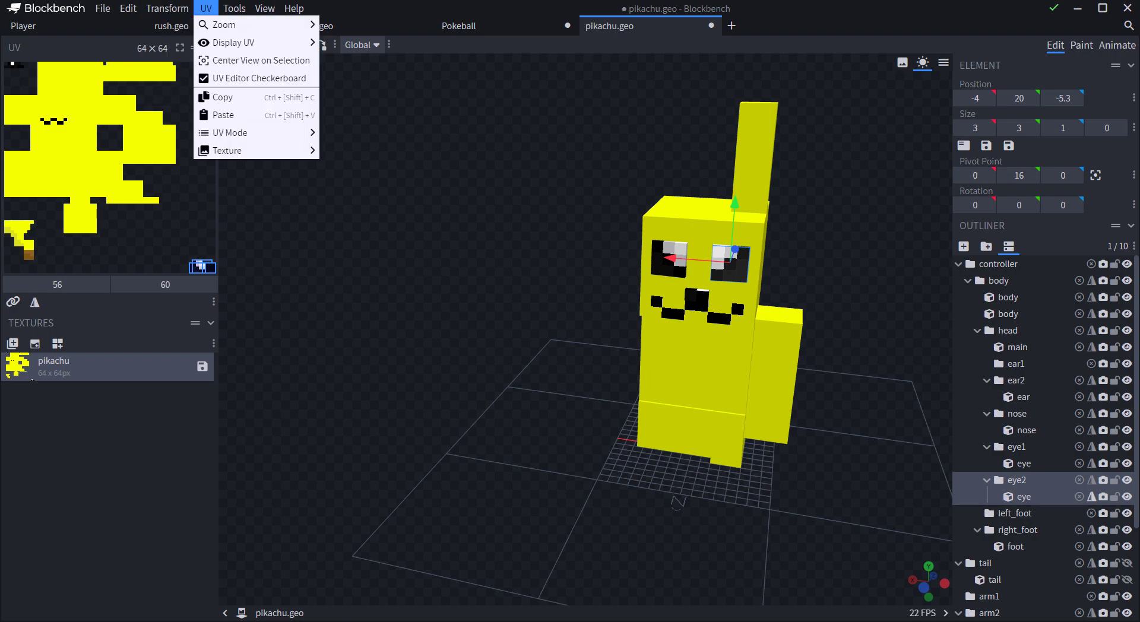
pyautogui.click(1081, 46)
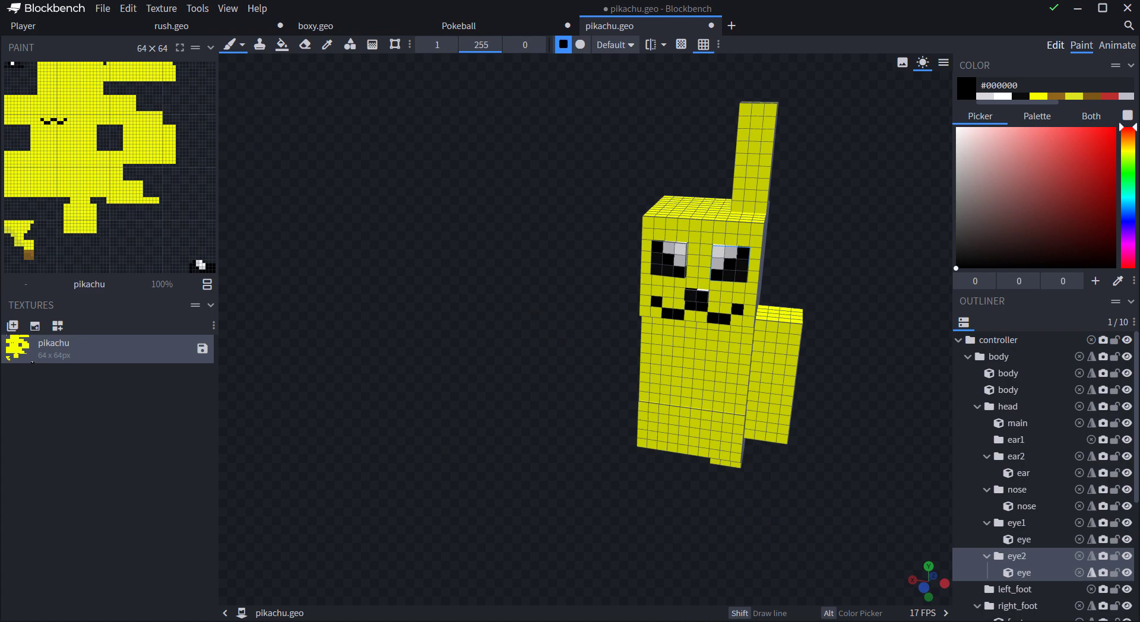
pyautogui.press('1')
pyautogui.moveTo(504, 333); pyautogui.dragTo(526, 343)
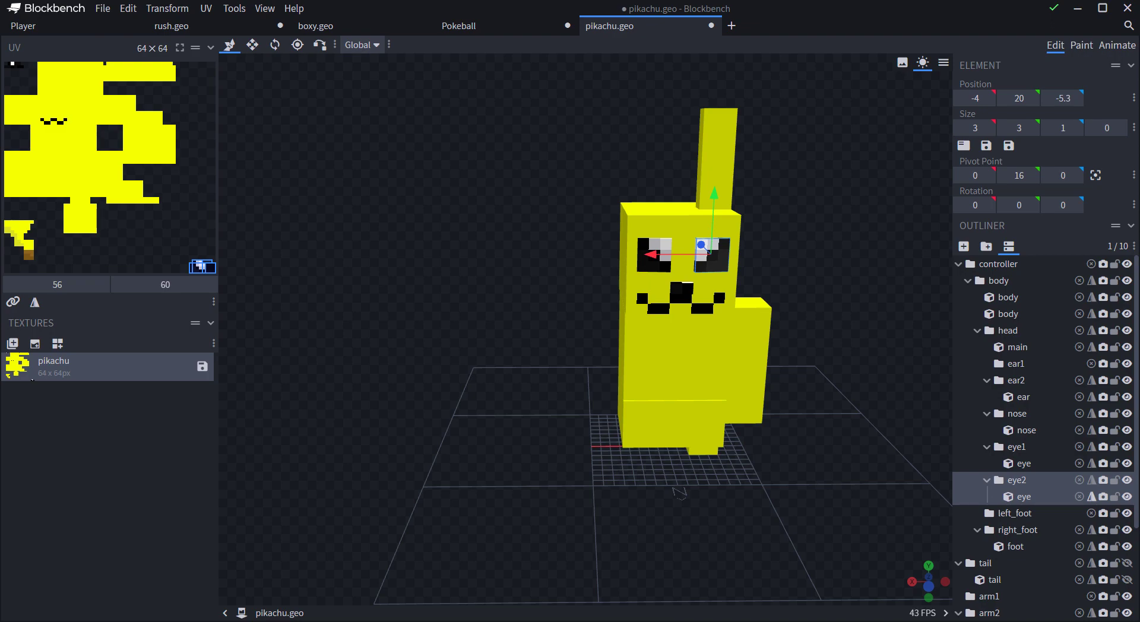
# - Paint a brown #90651b stripe sampled from the tail across the body's upper back, six pixels wide with one lower pixel at each end
pyautogui.moveTo(300, 501); pyautogui.dragTo(518, 495)
pyautogui.click(1081, 45)
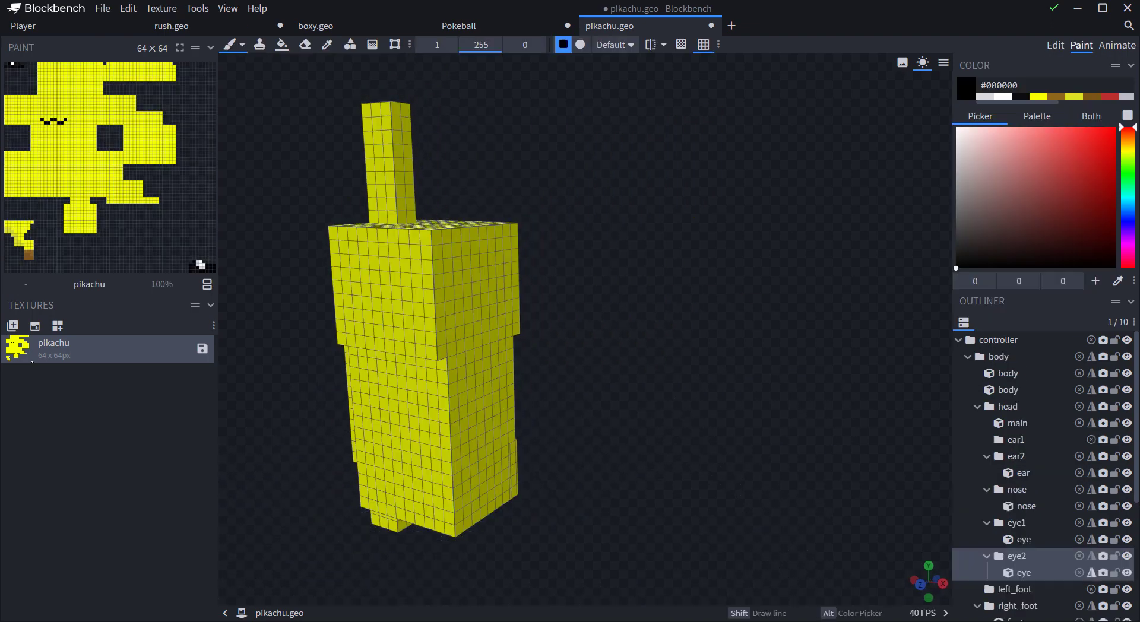
pyautogui.click(327, 44)
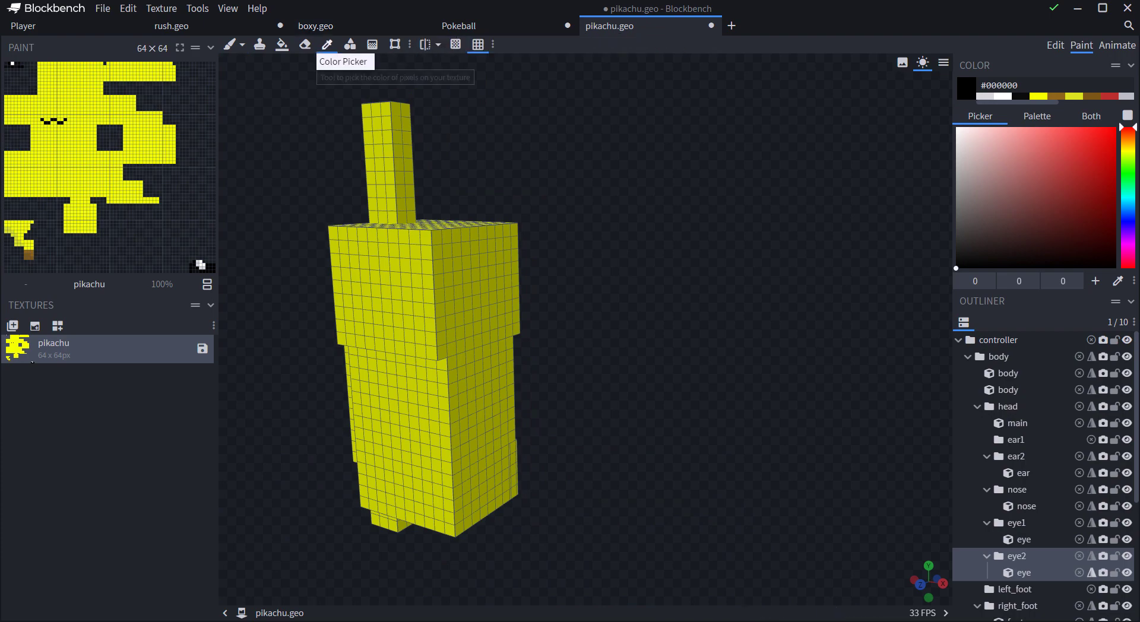
pyautogui.click(31, 254)
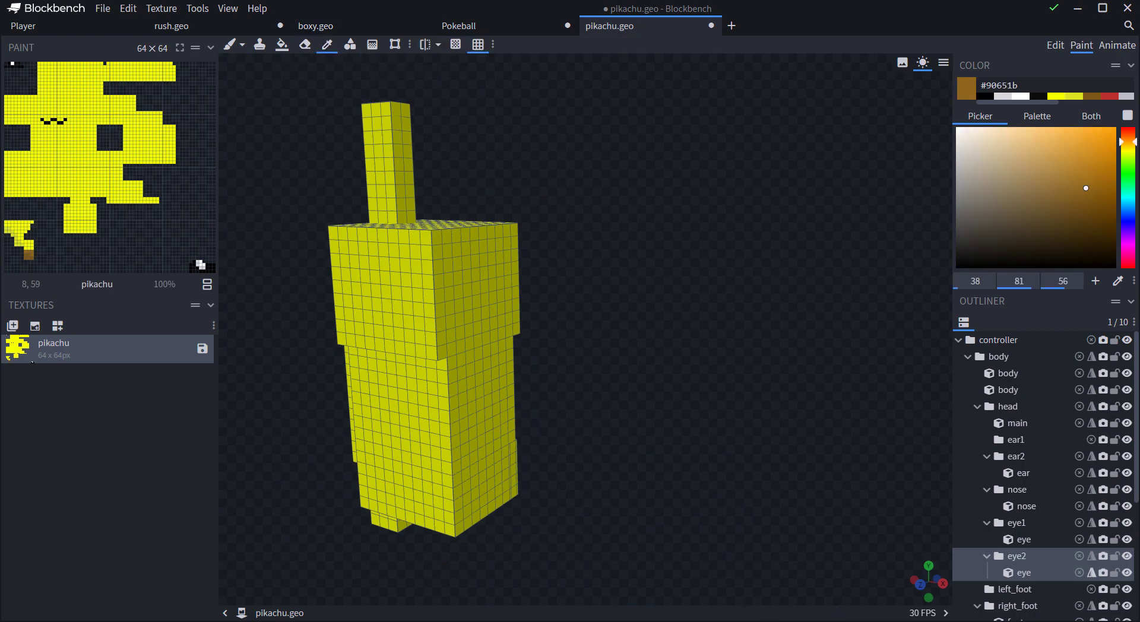
pyautogui.click(229, 44)
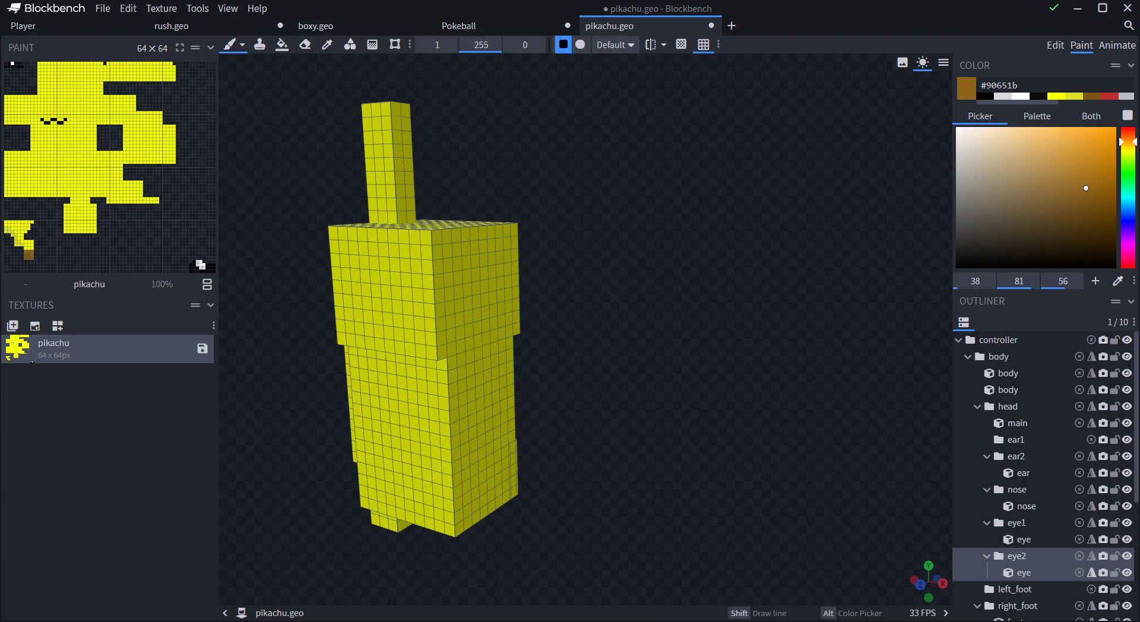
pyautogui.moveTo(641, 356); pyautogui.dragTo(690, 338)
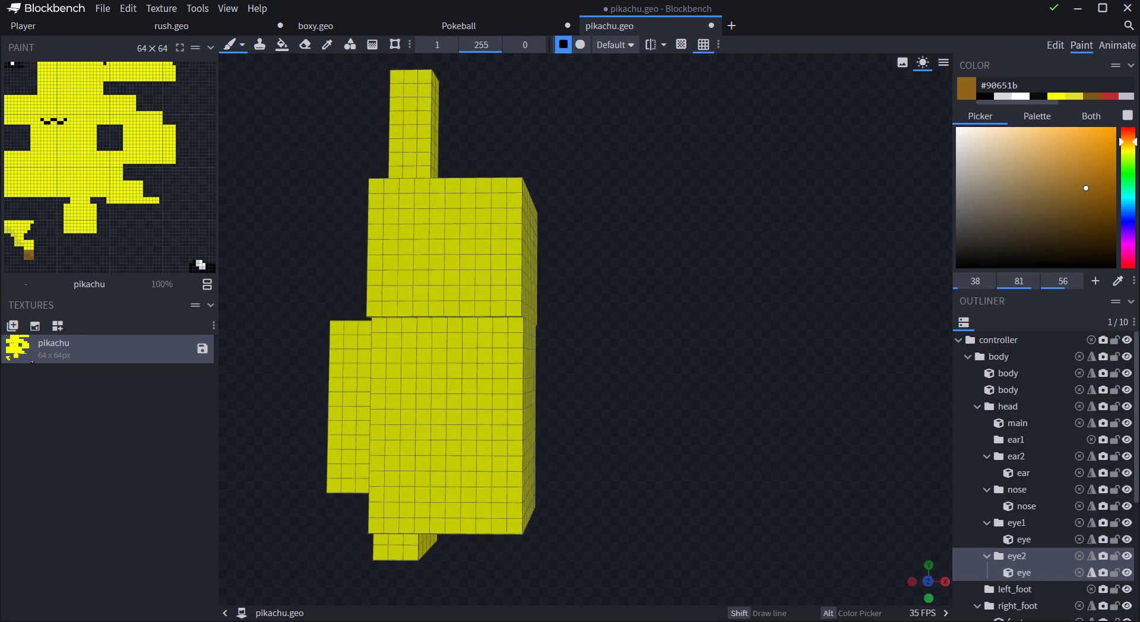
pyautogui.click(393, 371)
pyautogui.moveTo(408, 355); pyautogui.dragTo(490, 355)
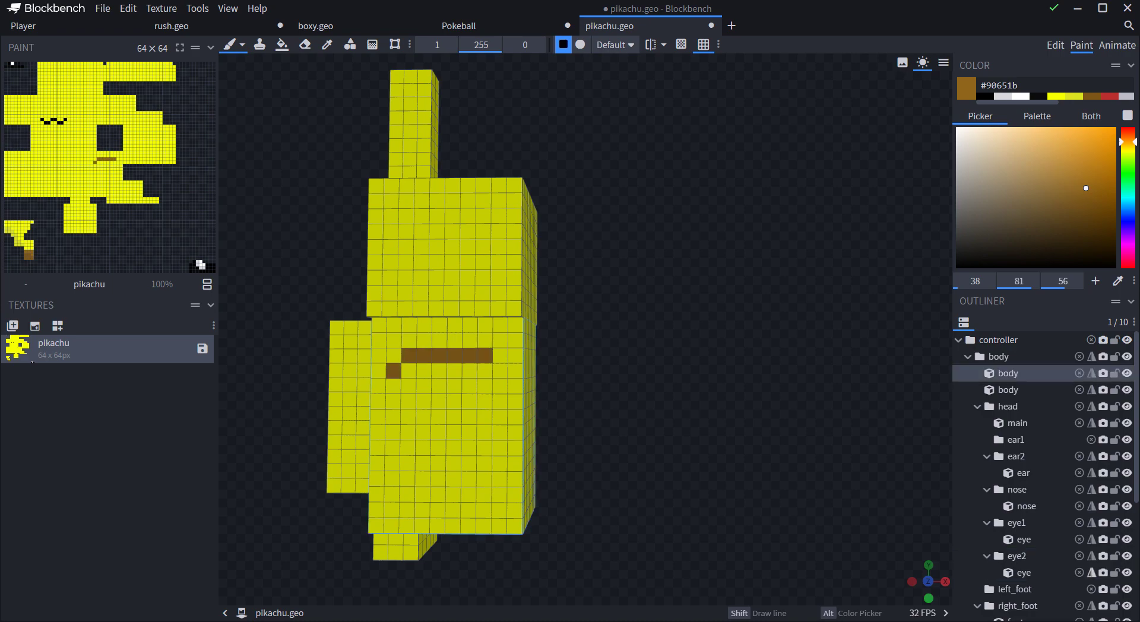
pyautogui.click(500, 370)
# - Fill the area beneath the brown stripe on the body's back with darker brown #7d5716 sampled from the tail's texture
pyautogui.click(327, 45)
pyautogui.click(26, 258)
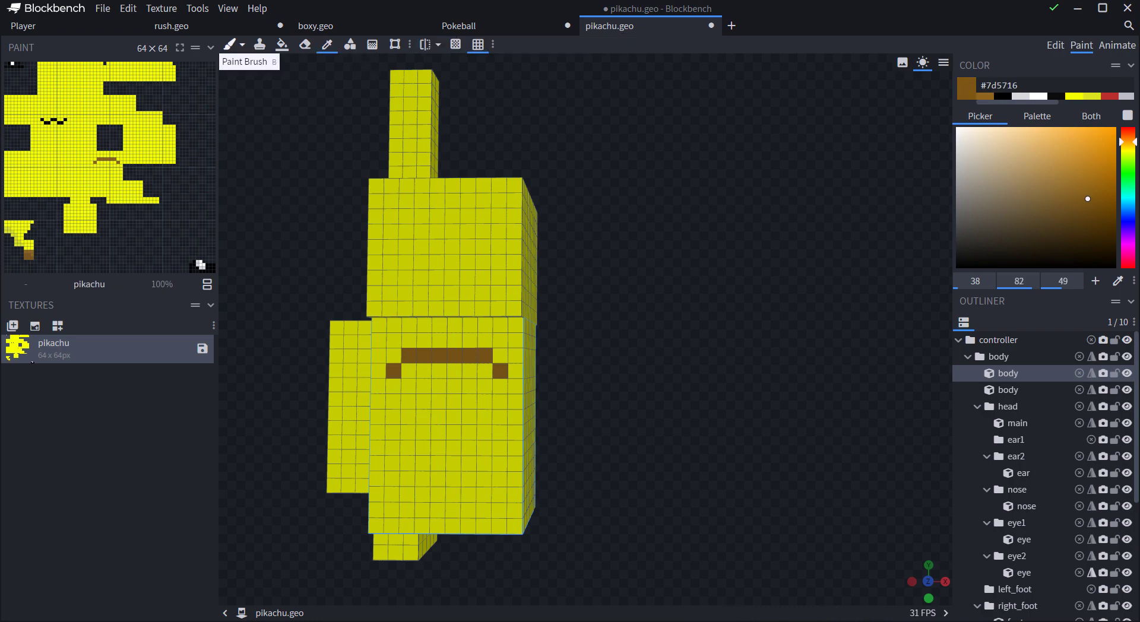
pyautogui.click(229, 45)
pyautogui.moveTo(393, 386)
pyautogui.mouseDown()
pyautogui.moveTo(501, 386)
pyautogui.moveTo(409, 371)
pyautogui.mouseUp()
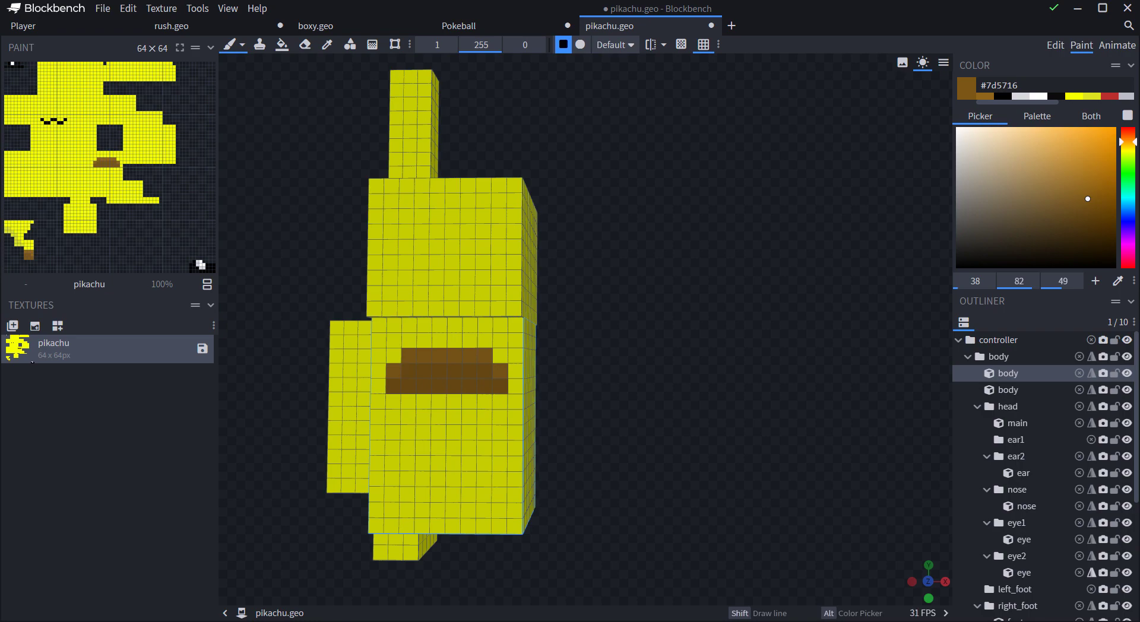
# - Copy the two-tone brown stripe on the body's back and place the copy below it, one yellow pixel row apart
pyautogui.click(395, 44)
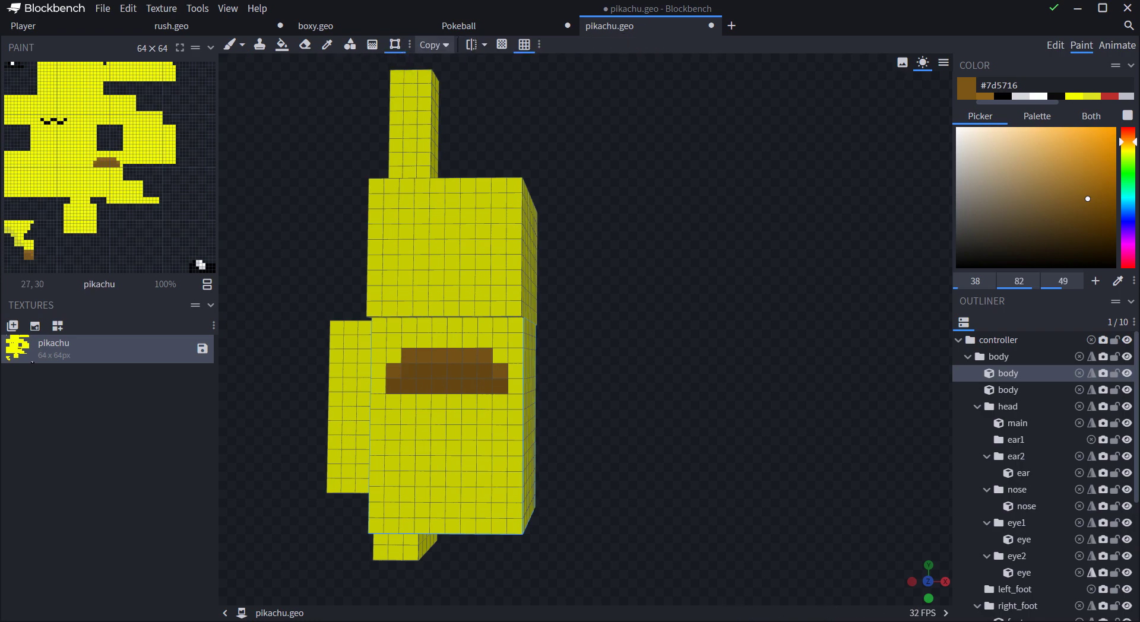
pyautogui.hotkey('ctrl', 'v')
pyautogui.press('Escape')
pyautogui.moveTo(94, 158); pyautogui.dragTo(107, 179)
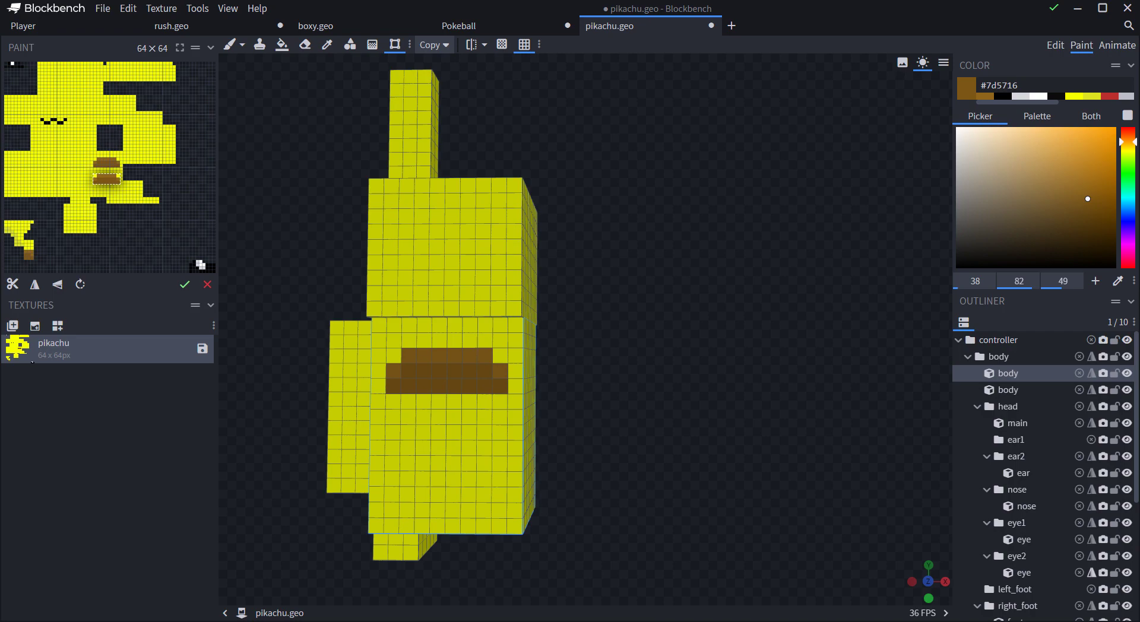
pyautogui.click(161, 175)
pyautogui.moveTo(95, 179); pyautogui.dragTo(119, 172)
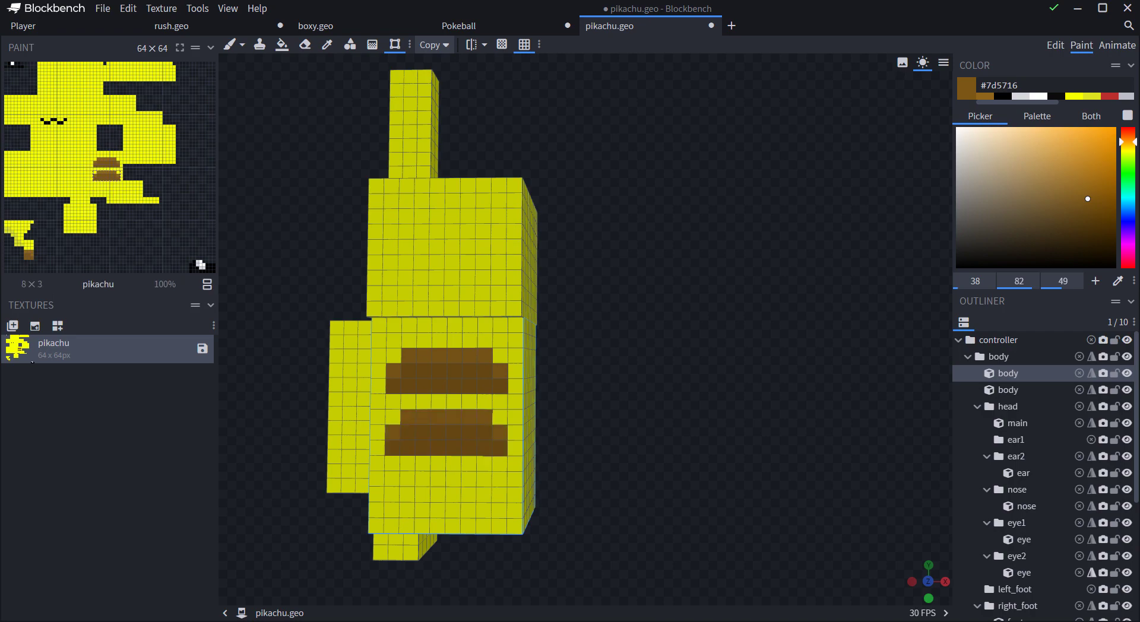
pyautogui.moveTo(119, 172); pyautogui.dragTo(118, 172)
pyautogui.click(142, 176)
# - Paint darker yellow #dce321 shading on the face beside the nose and above both eyes
pyautogui.moveTo(314, 249); pyautogui.dragTo(113, 276)
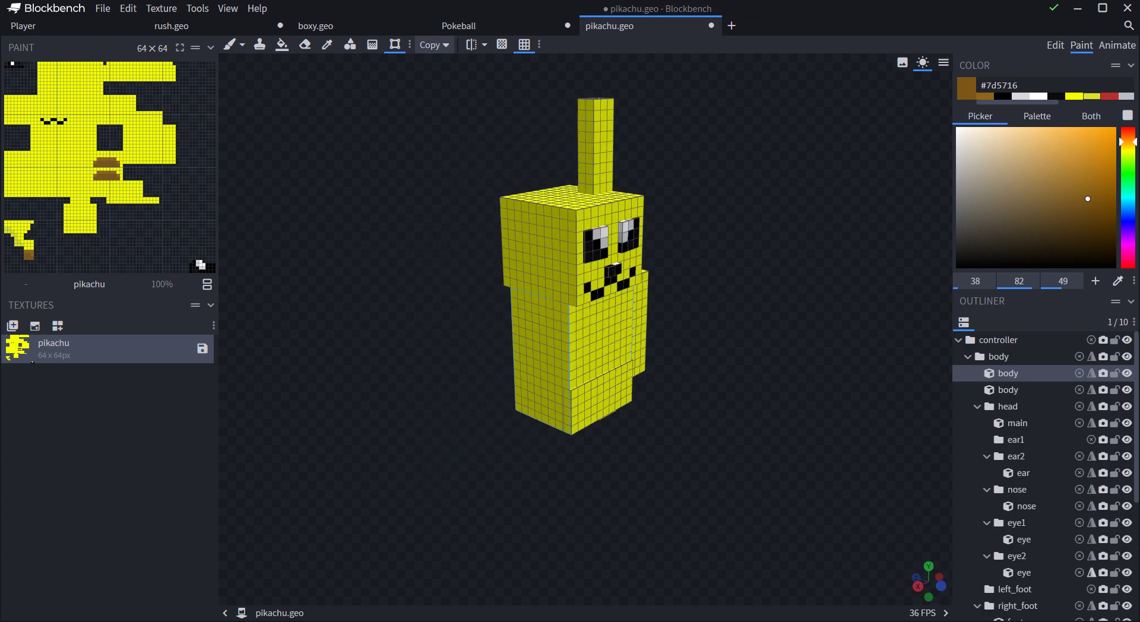
pyautogui.click(1092, 96)
pyautogui.click(229, 44)
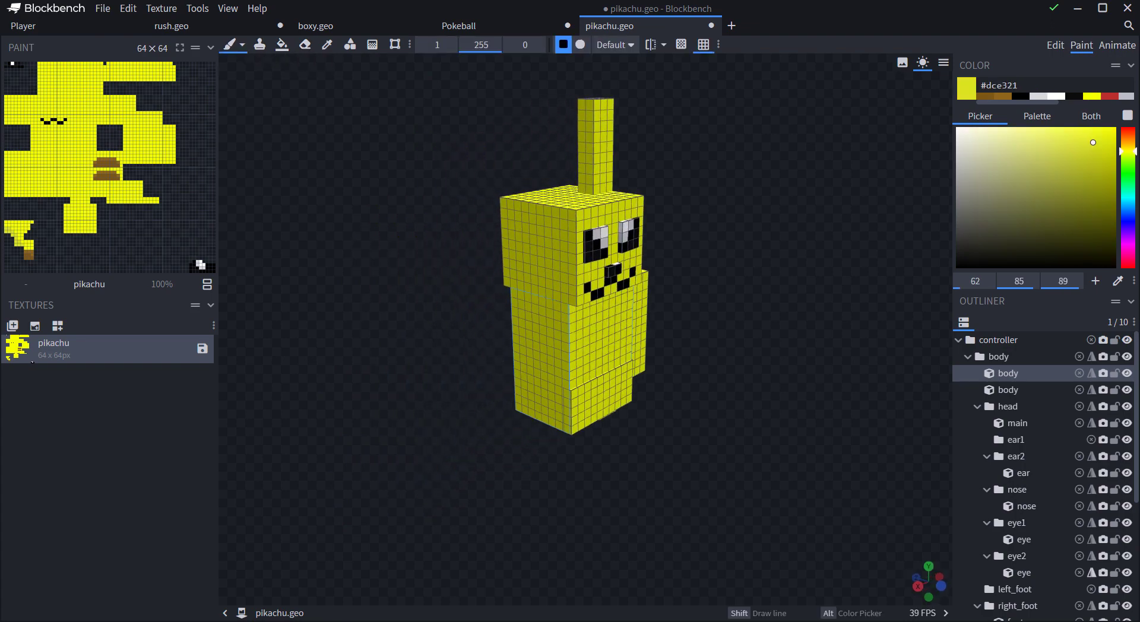
pyautogui.moveTo(659, 277); pyautogui.dragTo(637, 278)
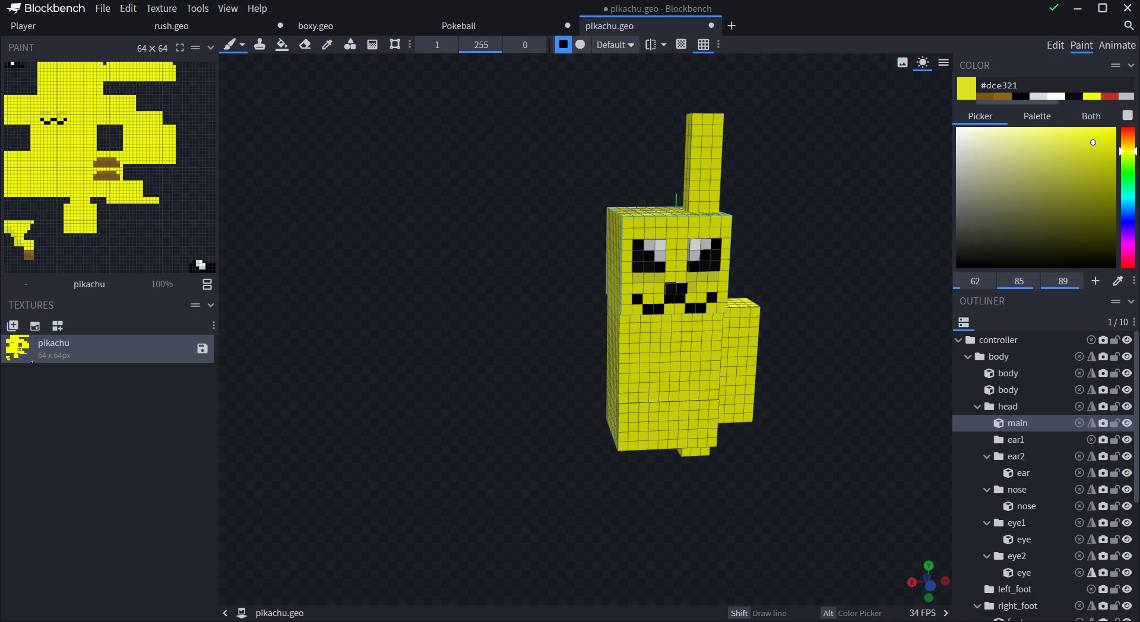
pyautogui.moveTo(778, 279); pyautogui.dragTo(764, 239)
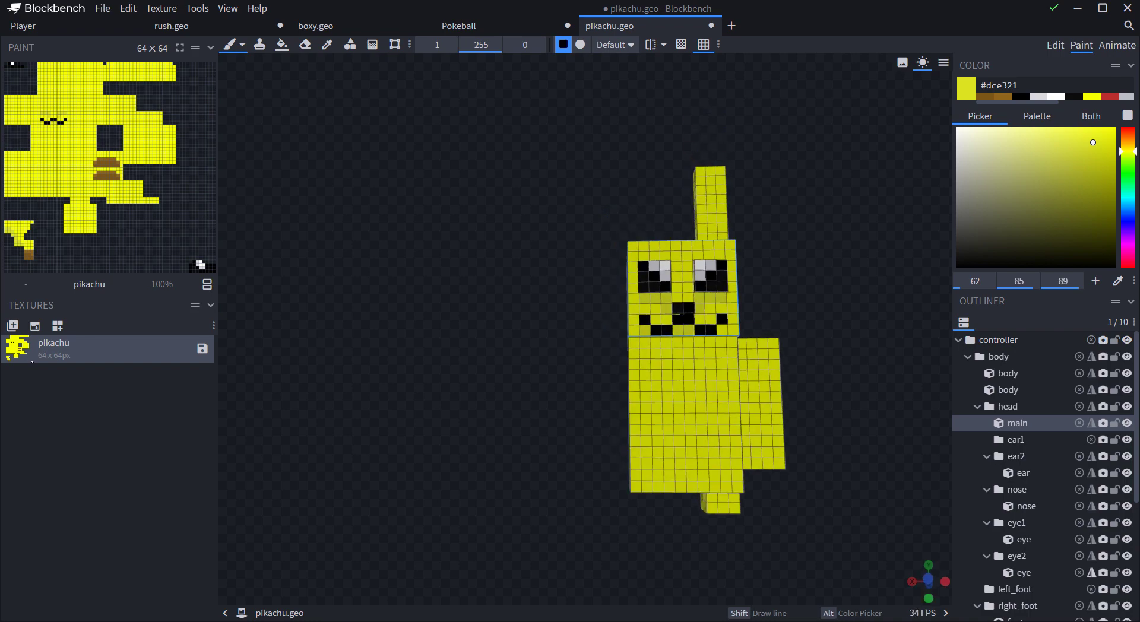
pyautogui.moveTo(790, 250); pyautogui.dragTo(784, 293)
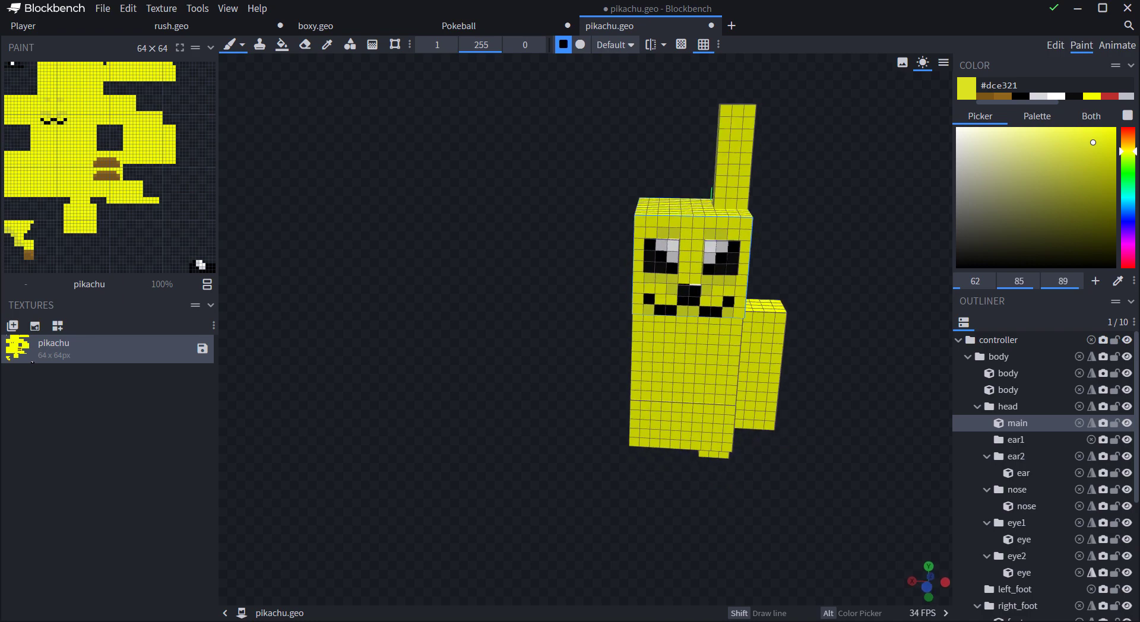
pyautogui.moveTo(799, 235); pyautogui.dragTo(790, 245)
# - Shade the base of the ear all around with the darker yellow #dce321
pyautogui.moveTo(757, 202)
pyautogui.mouseDown()
pyautogui.moveTo(734, 191)
pyautogui.moveTo(891, 217)
pyautogui.mouseUp()
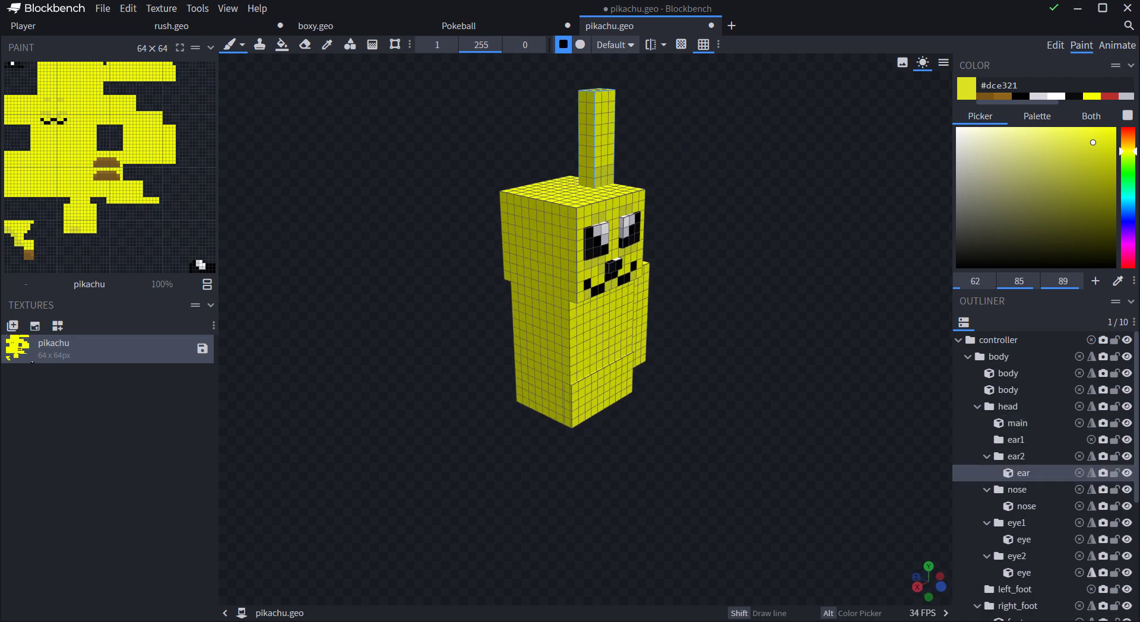
pyautogui.moveTo(695, 189); pyautogui.dragTo(522, 190)
pyautogui.moveTo(801, 229)
pyautogui.mouseDown()
pyautogui.moveTo(789, 231)
pyautogui.moveTo(800, 244)
pyautogui.mouseUp()
pyautogui.moveTo(878, 225); pyautogui.dragTo(715, 225)
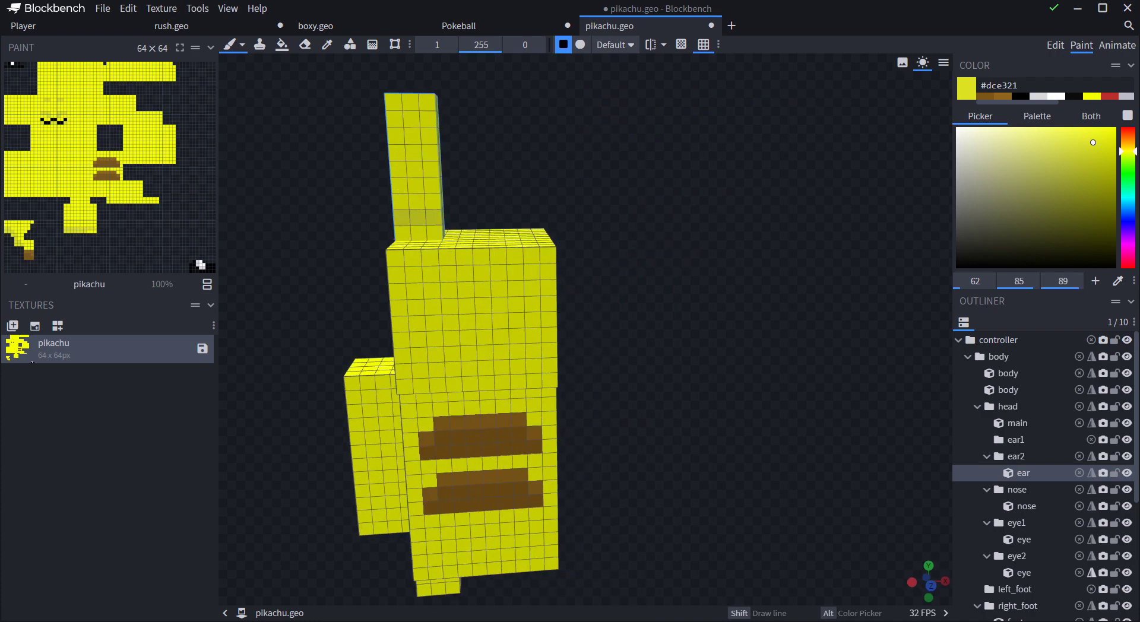
pyautogui.moveTo(332, 208); pyautogui.dragTo(627, 187)
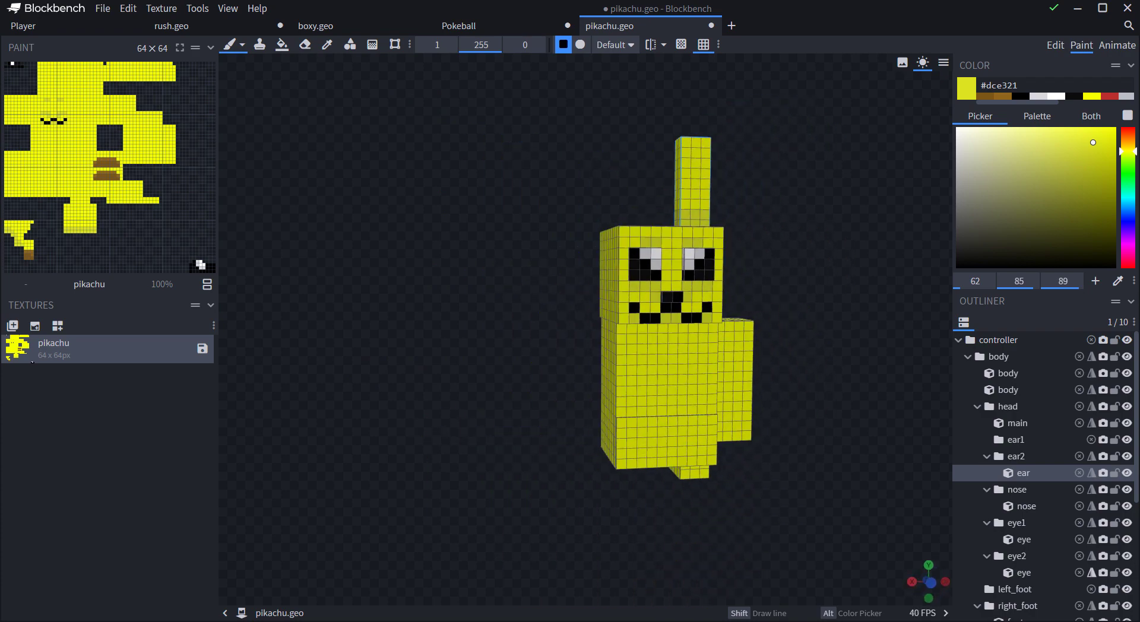
# - Shade both outer corners of the lower belly, above the feet, with the darker yellow #dce321
pyautogui.moveTo(621, 423); pyautogui.dragTo(632, 423)
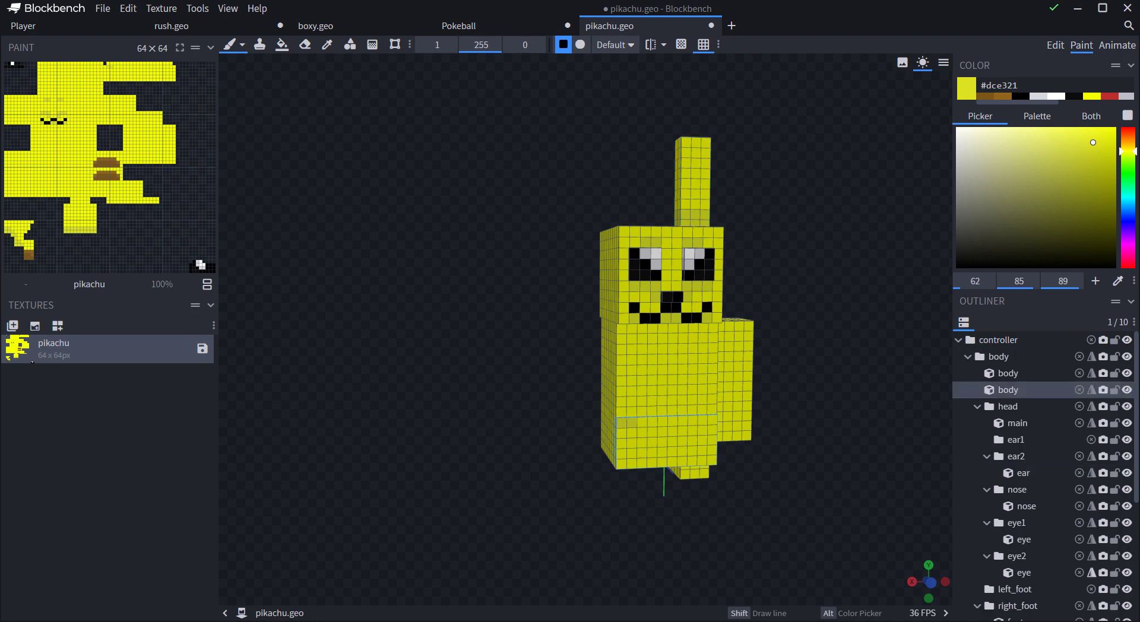
pyautogui.moveTo(702, 431)
pyautogui.mouseDown()
pyautogui.moveTo(693, 440)
pyautogui.moveTo(712, 440)
pyautogui.moveTo(712, 422)
pyautogui.mouseUp()
pyautogui.moveTo(631, 432)
pyautogui.mouseDown()
pyautogui.moveTo(631, 443)
pyautogui.moveTo(568, 439)
pyautogui.moveTo(613, 438)
pyautogui.moveTo(564, 413)
pyautogui.mouseUp()
# - Shade the right foot cube with darker yellow #dce321 and touch it up with bright yellow #f6ff02
pyautogui.click(720, 512)
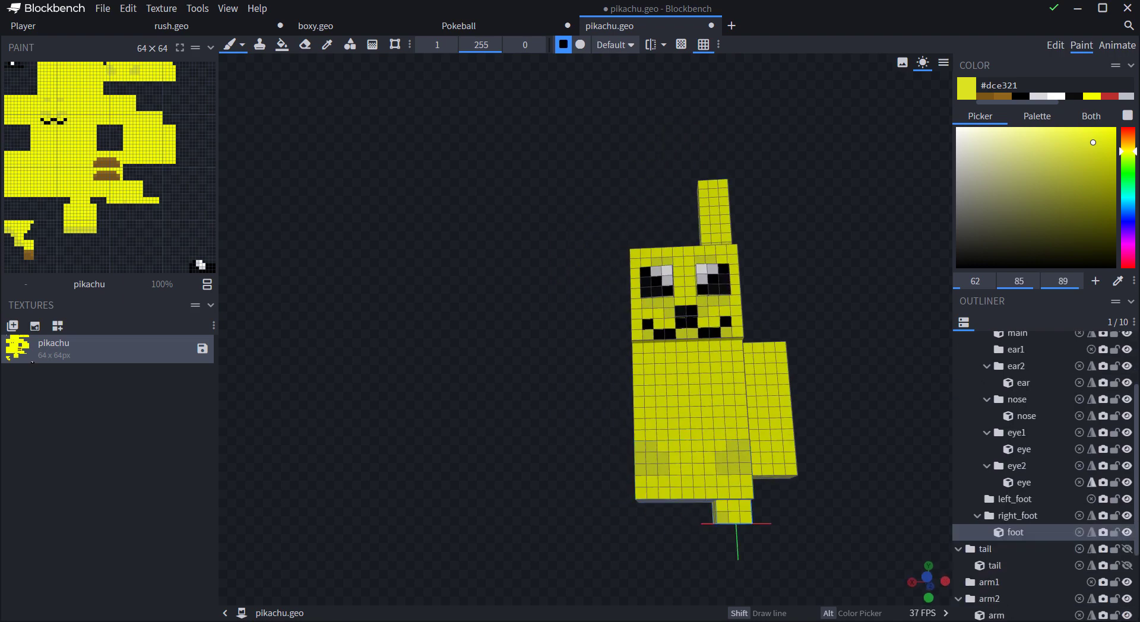
pyautogui.moveTo(778, 525); pyautogui.dragTo(838, 525)
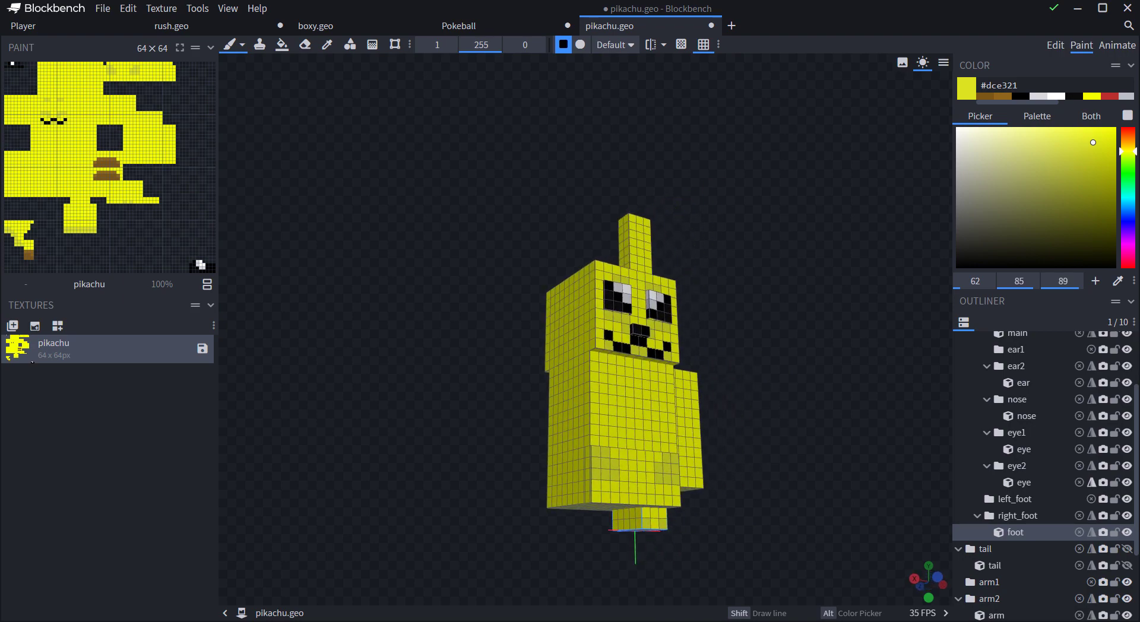
pyautogui.moveTo(636, 523); pyautogui.dragTo(452, 531)
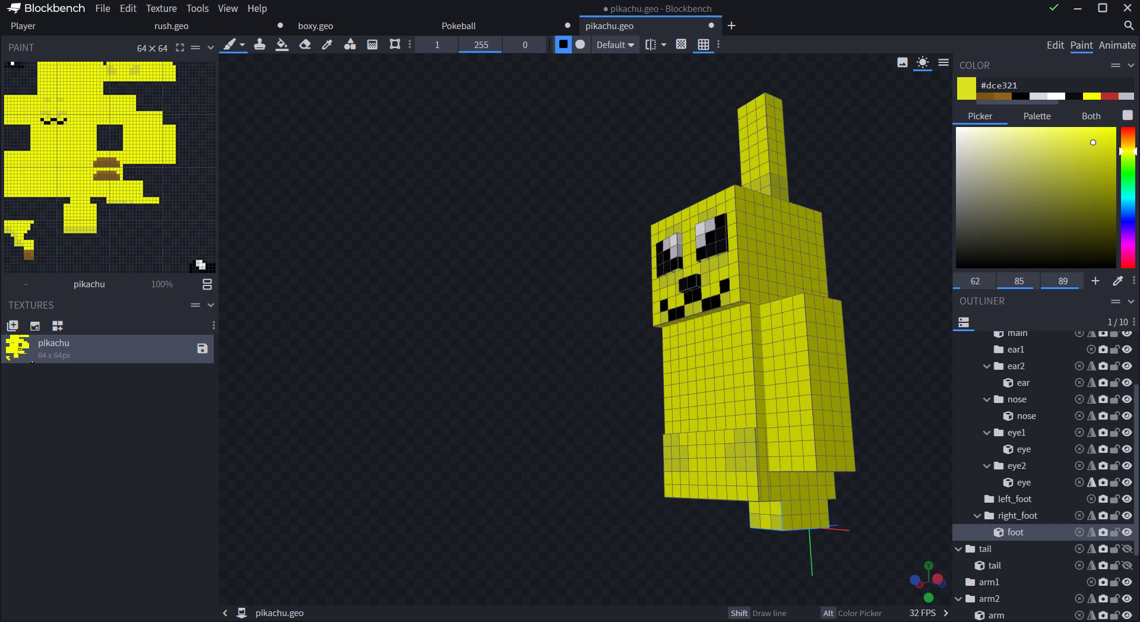
pyautogui.moveTo(786, 523)
pyautogui.mouseDown()
pyautogui.moveTo(823, 522)
pyautogui.moveTo(847, 427)
pyautogui.mouseUp()
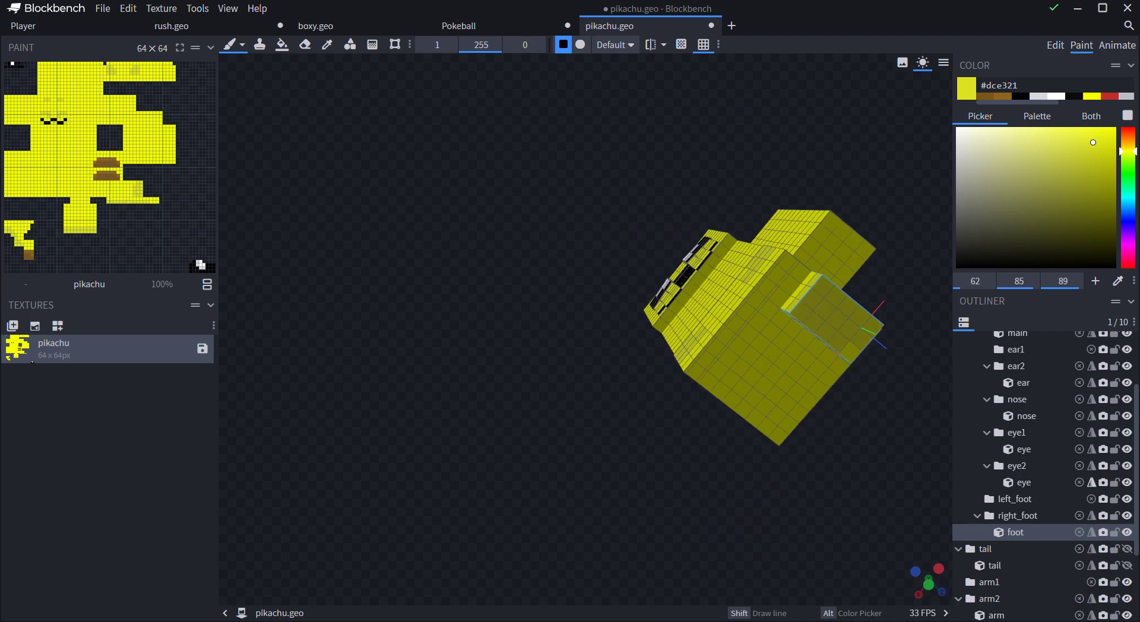
pyautogui.click(1091, 95)
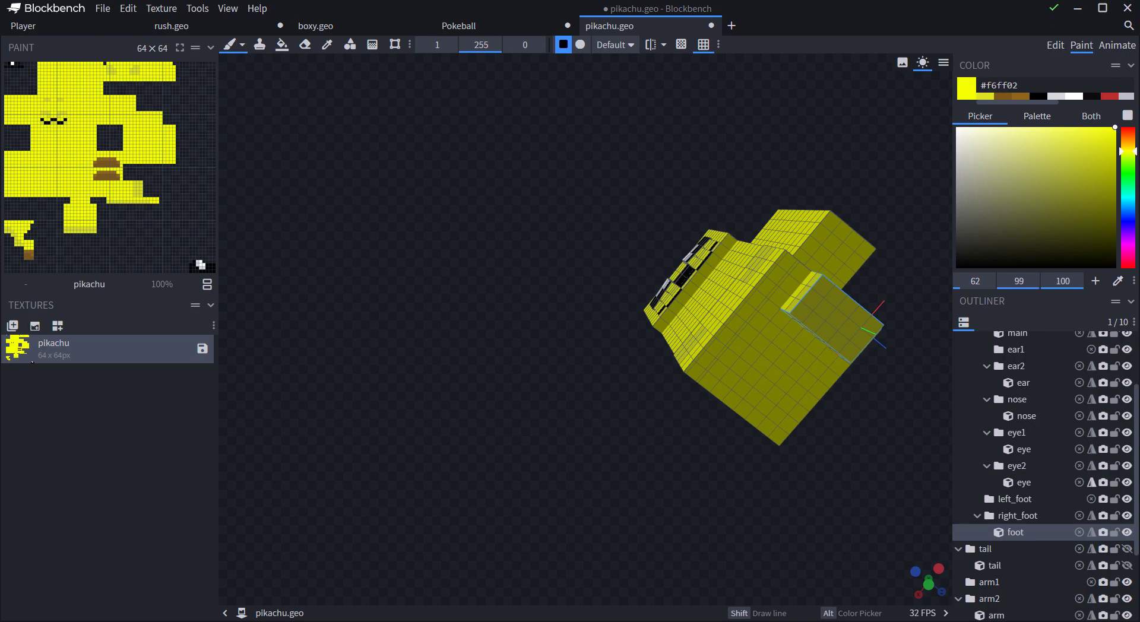
pyautogui.moveTo(552, 296); pyautogui.dragTo(639, 406)
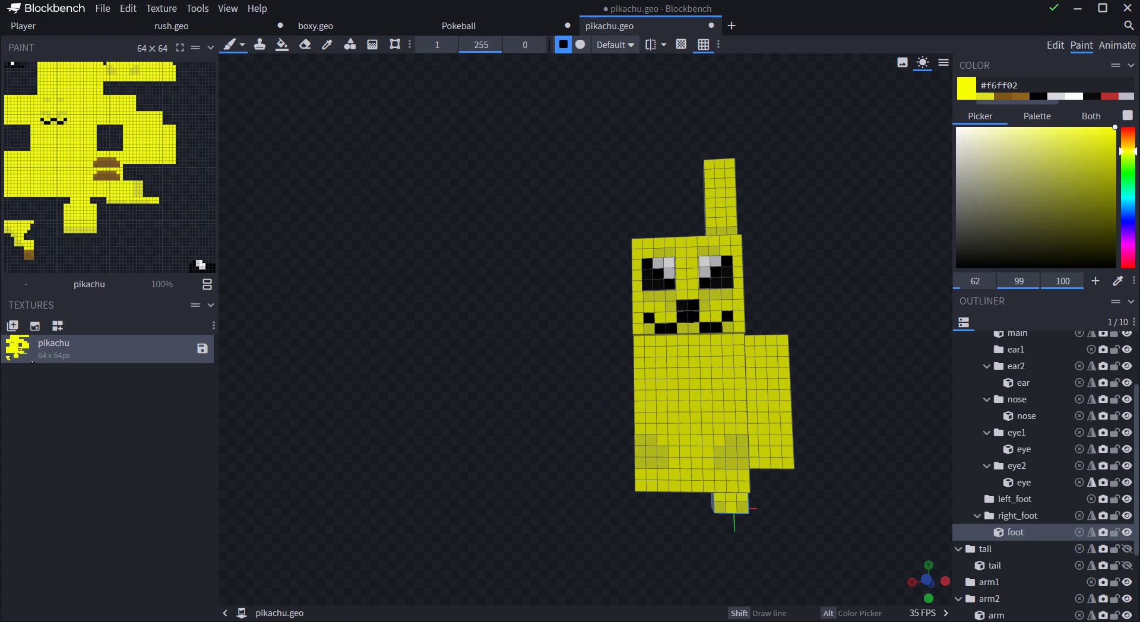
# - Paint a small darker yellow #dce321 chin shadow at the centre of the body's front, just below the head
pyautogui.click(985, 96)
pyautogui.moveTo(672, 340)
pyautogui.mouseDown()
pyautogui.moveTo(706, 340)
pyautogui.moveTo(682, 351)
pyautogui.mouseUp()
pyautogui.moveTo(594, 368)
pyautogui.mouseDown()
pyautogui.moveTo(678, 372)
pyautogui.moveTo(580, 361)
pyautogui.mouseUp()
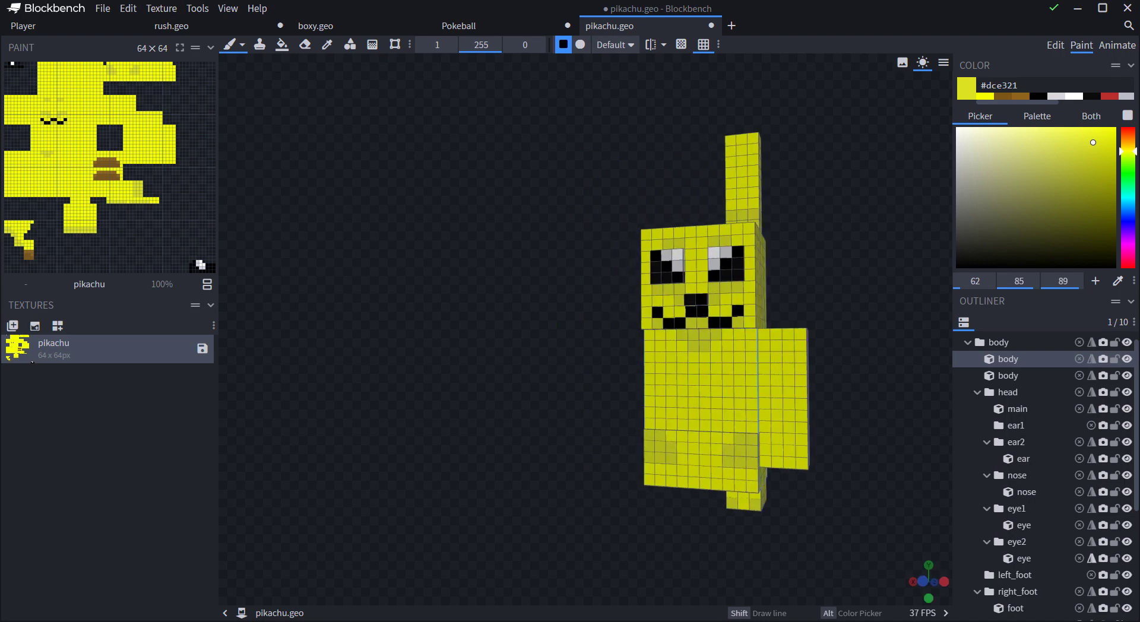
# - Shade the lower rows of the head's back and adjoining side with darker yellow, correcting pixels with bright yellow #f6ff02
pyautogui.moveTo(580, 361); pyautogui.dragTo(517, 383)
pyautogui.moveTo(731, 356)
pyautogui.mouseDown()
pyautogui.moveTo(798, 347)
pyautogui.moveTo(830, 316)
pyautogui.moveTo(782, 334)
pyautogui.moveTo(852, 357)
pyautogui.moveTo(778, 375)
pyautogui.moveTo(725, 346)
pyautogui.mouseUp()
pyautogui.moveTo(585, 356)
pyautogui.mouseDown()
pyautogui.moveTo(688, 347)
pyautogui.moveTo(587, 371)
pyautogui.mouseUp()
pyautogui.click(611, 367)
pyautogui.click(985, 96)
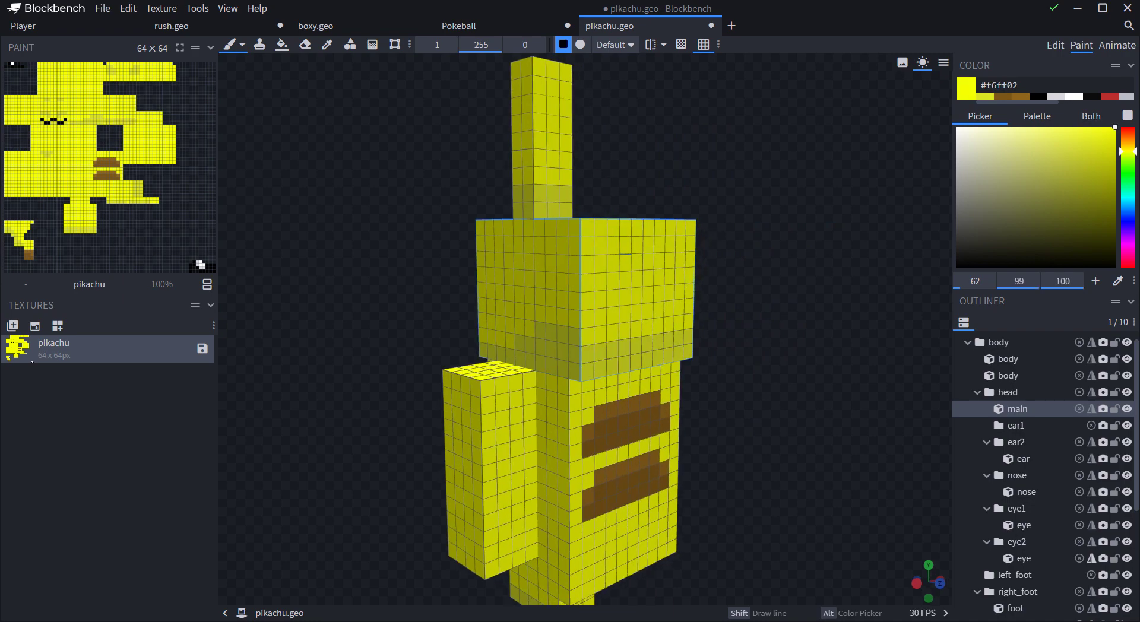
pyautogui.moveTo(647, 344); pyautogui.dragTo(636, 346)
pyautogui.moveTo(745, 356)
pyautogui.mouseDown()
pyautogui.moveTo(693, 354)
pyautogui.moveTo(744, 318)
pyautogui.moveTo(559, 336)
pyautogui.mouseUp()
# - Continue the darker yellow #dce321 shading along the lower rows of the head's opposite side
pyautogui.click(985, 97)
pyautogui.moveTo(410, 312)
pyautogui.mouseDown()
pyautogui.moveTo(447, 307)
pyautogui.moveTo(448, 328)
pyautogui.mouseUp()
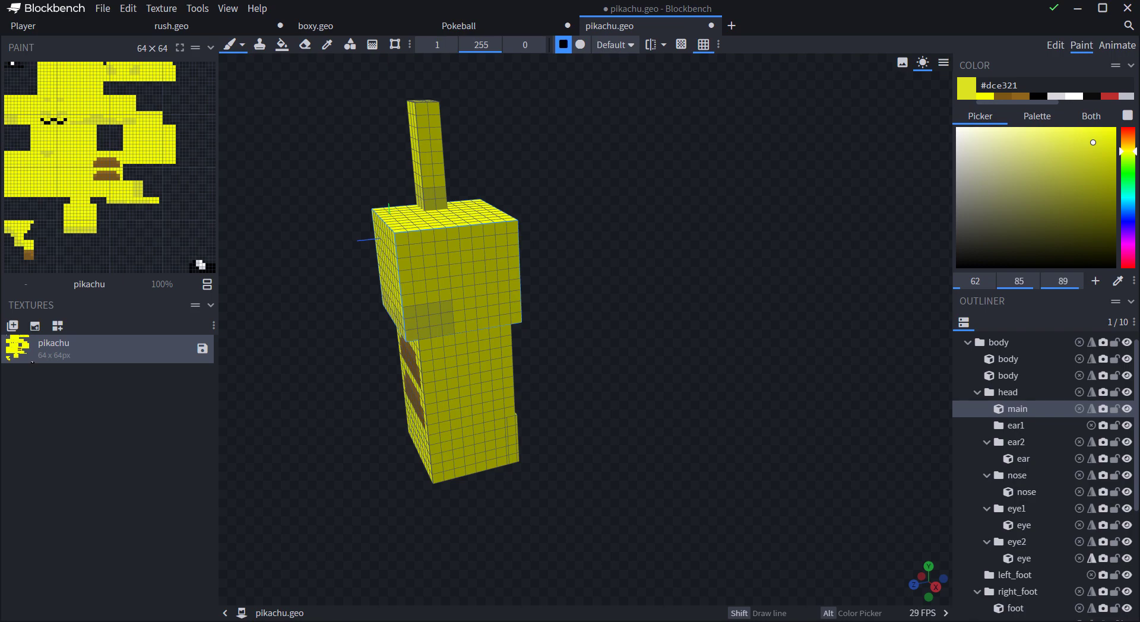
pyautogui.moveTo(558, 338)
pyautogui.mouseDown()
pyautogui.moveTo(796, 312)
pyautogui.moveTo(564, 325)
pyautogui.mouseUp()
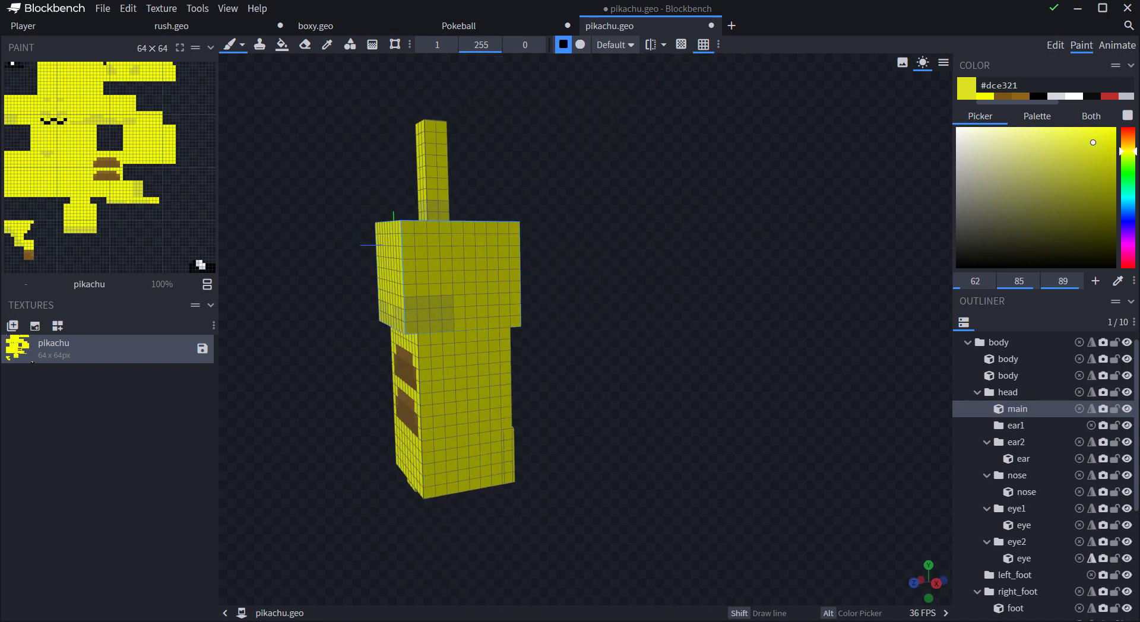
pyautogui.moveTo(460, 313)
pyautogui.mouseDown()
pyautogui.moveTo(471, 324)
pyautogui.moveTo(460, 324)
pyautogui.moveTo(515, 322)
pyautogui.moveTo(365, 326)
pyautogui.moveTo(389, 324)
pyautogui.mouseUp()
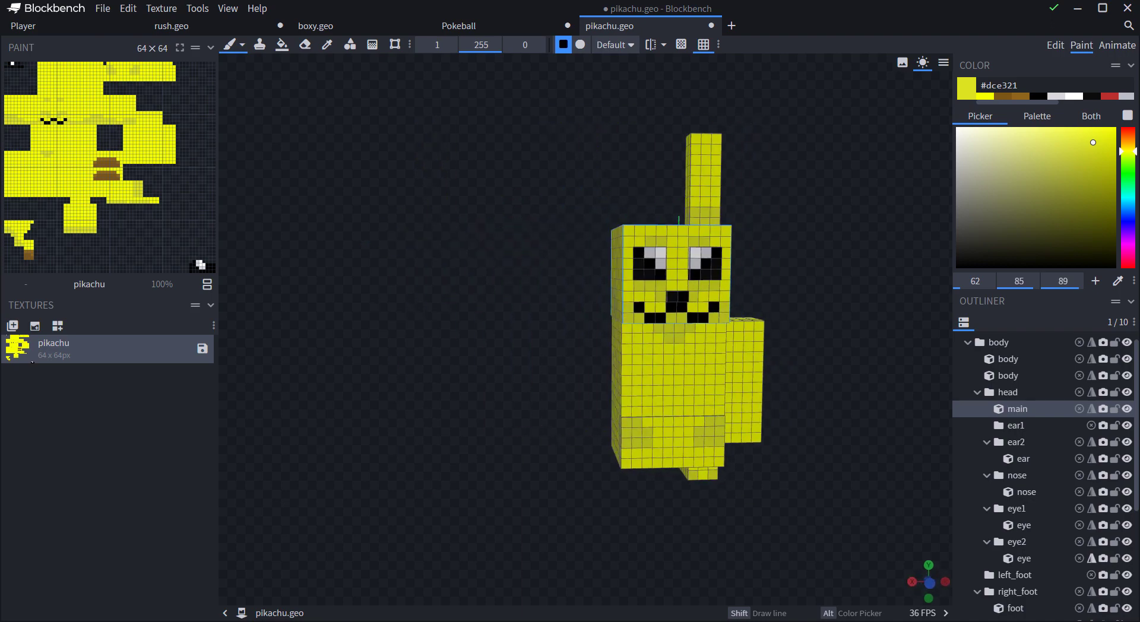
# - Paint over the shading beside the nose on the face with bright yellow #f6ff02
pyautogui.moveTo(564, 333); pyautogui.dragTo(534, 333)
pyautogui.click(985, 96)
pyautogui.click(712, 298)
pyautogui.click(677, 299)
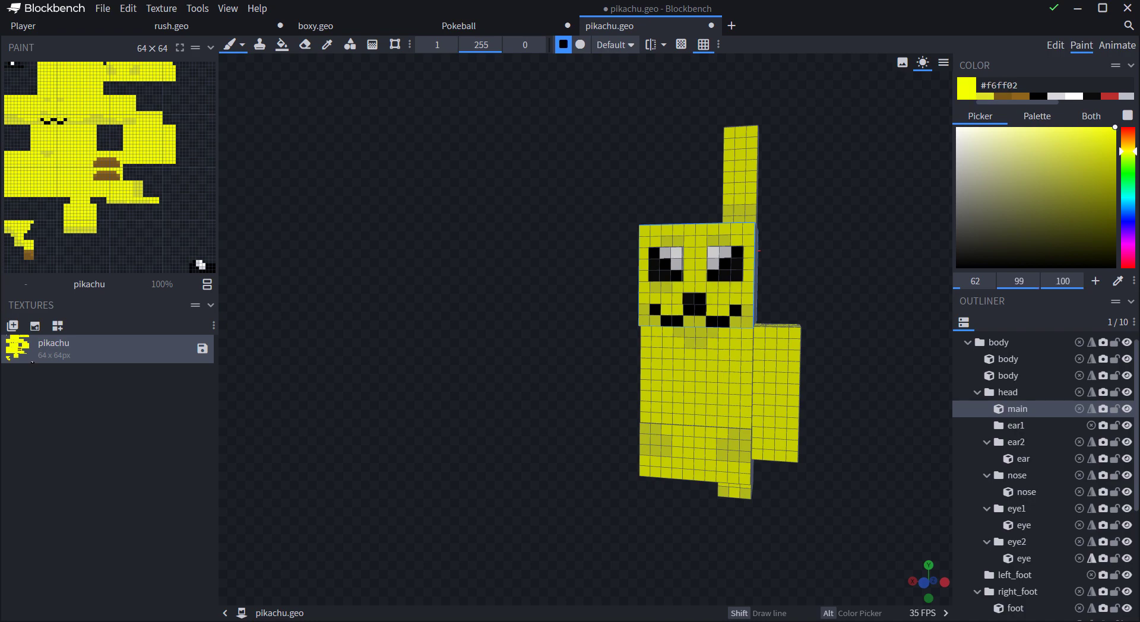
pyautogui.moveTo(666, 287); pyautogui.dragTo(655, 286)
pyautogui.moveTo(588, 296); pyautogui.dragTo(611, 308)
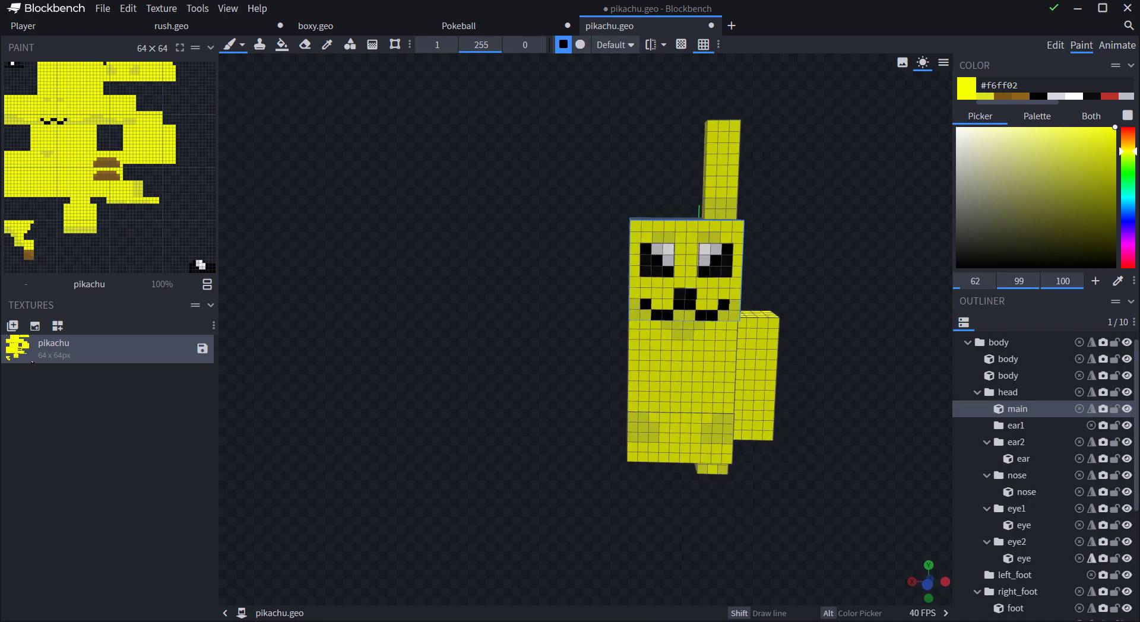
# - Paint a red #ff0202 cheek patch on the side of the head next to the face
pyautogui.moveTo(1128, 152); pyautogui.dragTo(1127, 124)
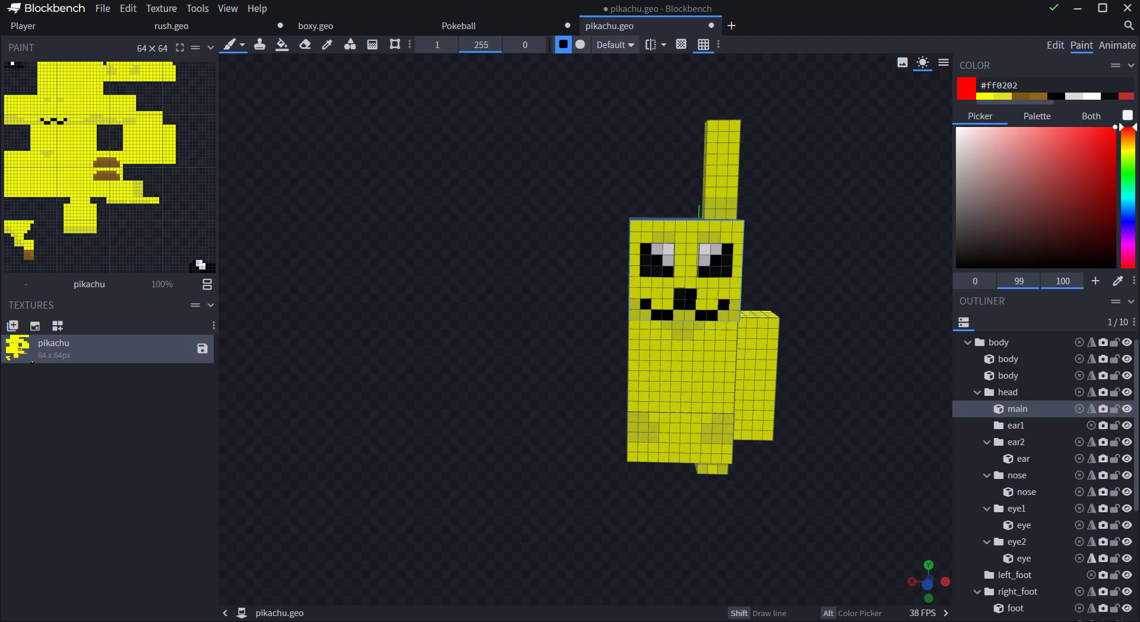
pyautogui.moveTo(823, 255); pyautogui.dragTo(914, 259)
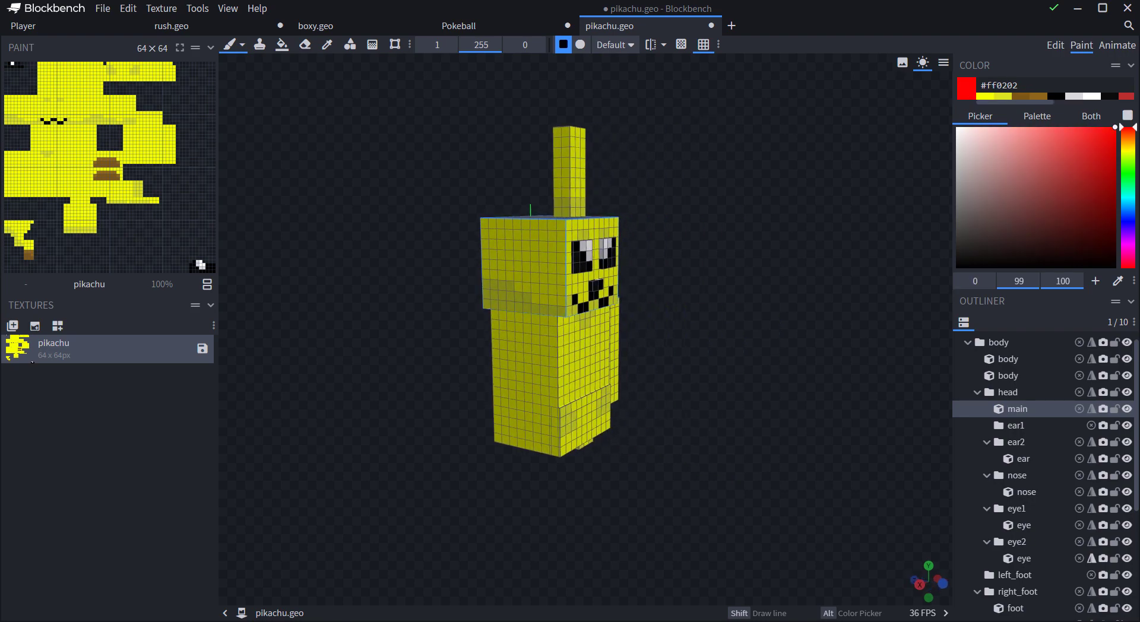
pyautogui.moveTo(564, 276)
pyautogui.mouseDown()
pyautogui.moveTo(535, 292)
pyautogui.moveTo(563, 301)
pyautogui.moveTo(555, 288)
pyautogui.mouseUp()
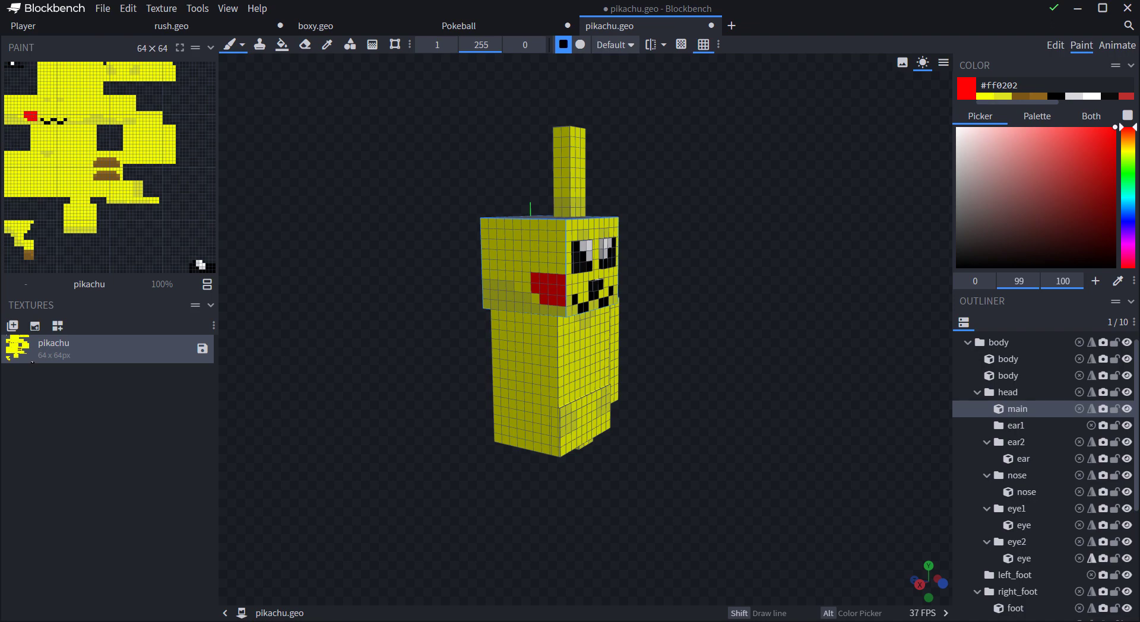
# - Add dark red #bb2e2e shading to the red cheek and to the matching spot on the head's opposite side
pyautogui.click(1076, 164)
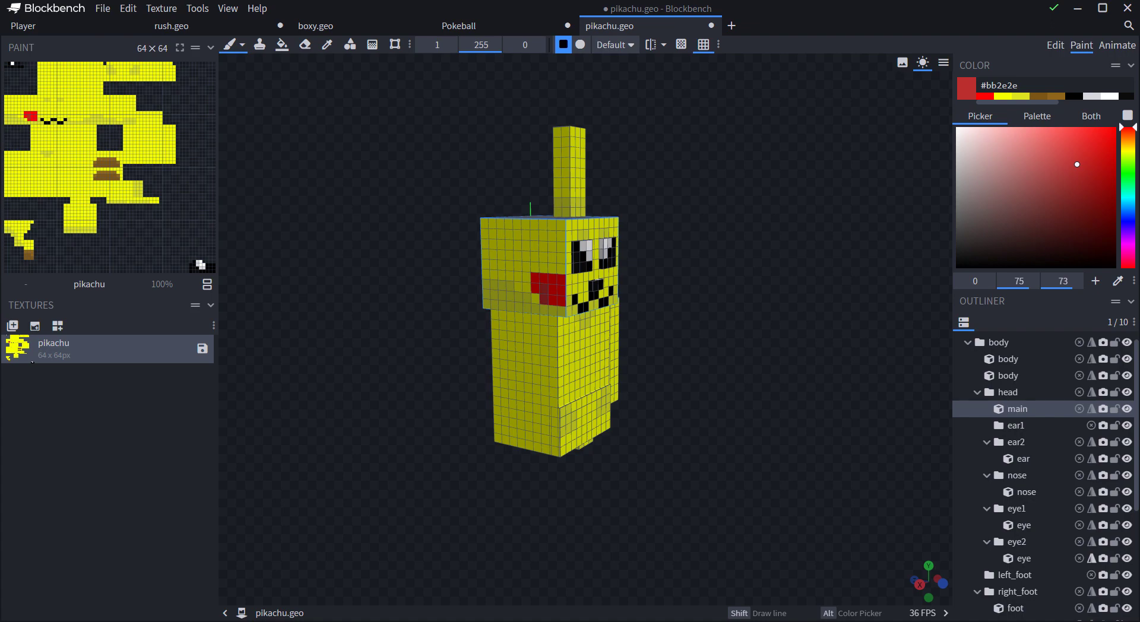
pyautogui.moveTo(742, 297); pyautogui.dragTo(535, 311)
pyautogui.moveTo(724, 369); pyautogui.dragTo(738, 355)
pyautogui.moveTo(594, 267); pyautogui.dragTo(821, 256)
# - Trim the rear and upper corner pixels of the first red cheek with bright yellow #f6ff02
pyautogui.click(985, 96)
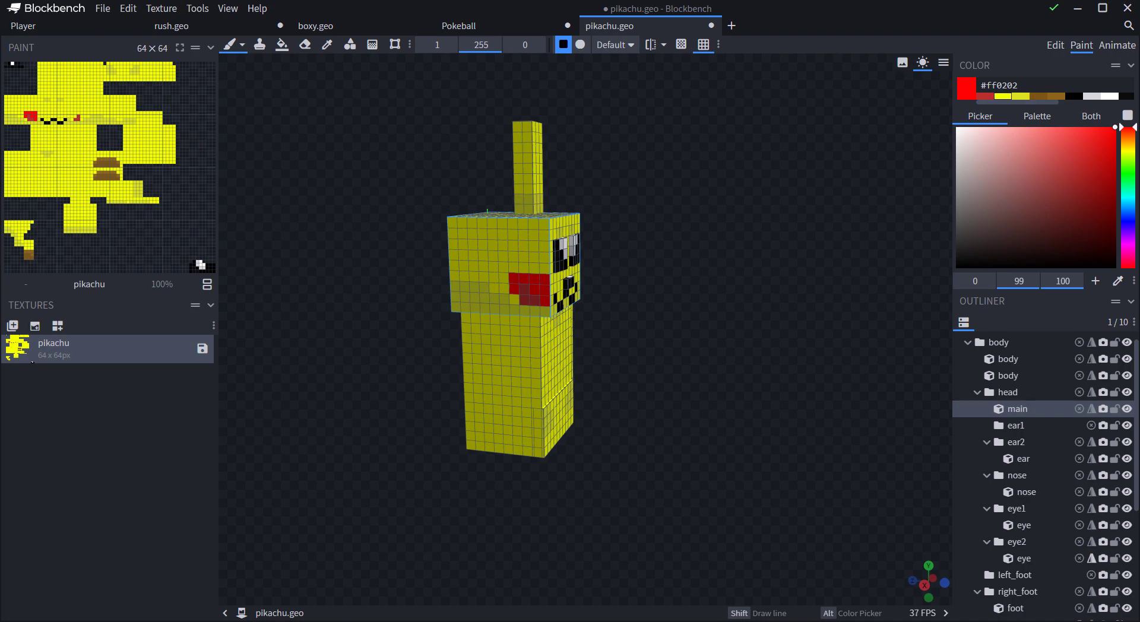
pyautogui.click(1003, 95)
pyautogui.moveTo(514, 289); pyautogui.dragTo(514, 278)
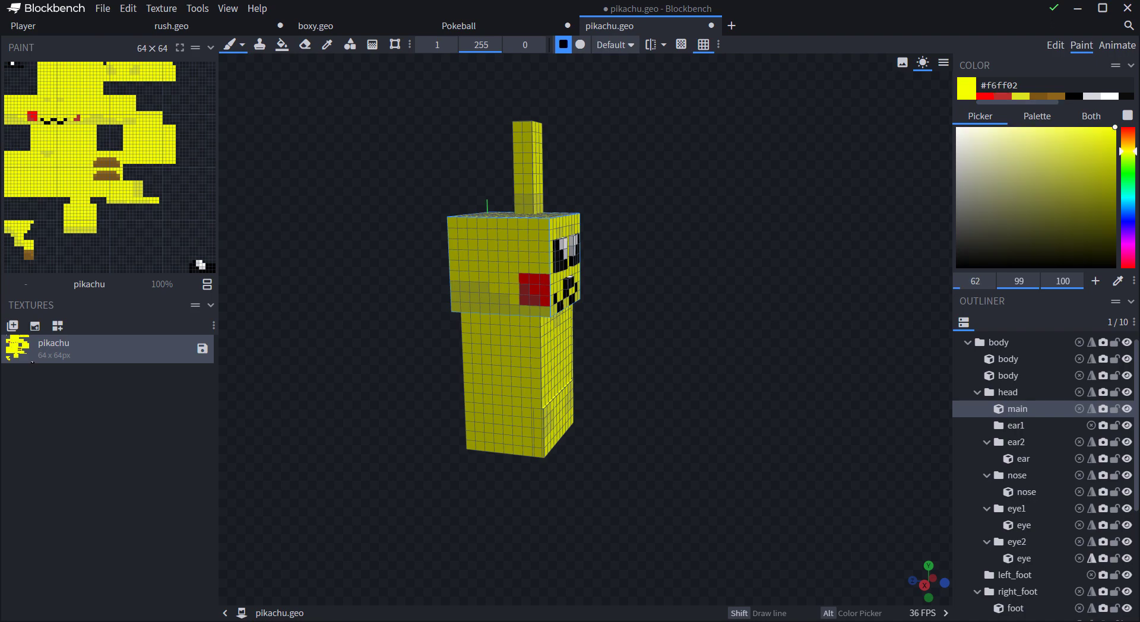
pyautogui.click(524, 279)
# - Complete the opposite cheek by painting red #ff0202 pixels around its dark red shading
pyautogui.moveTo(671, 350); pyautogui.dragTo(442, 325)
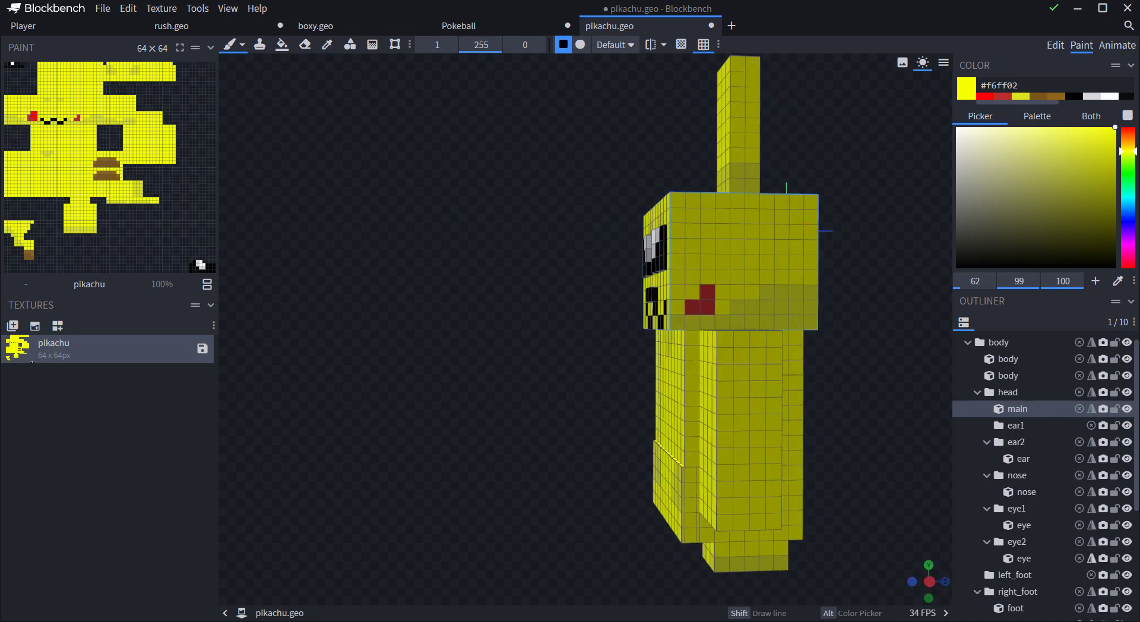
pyautogui.click(986, 96)
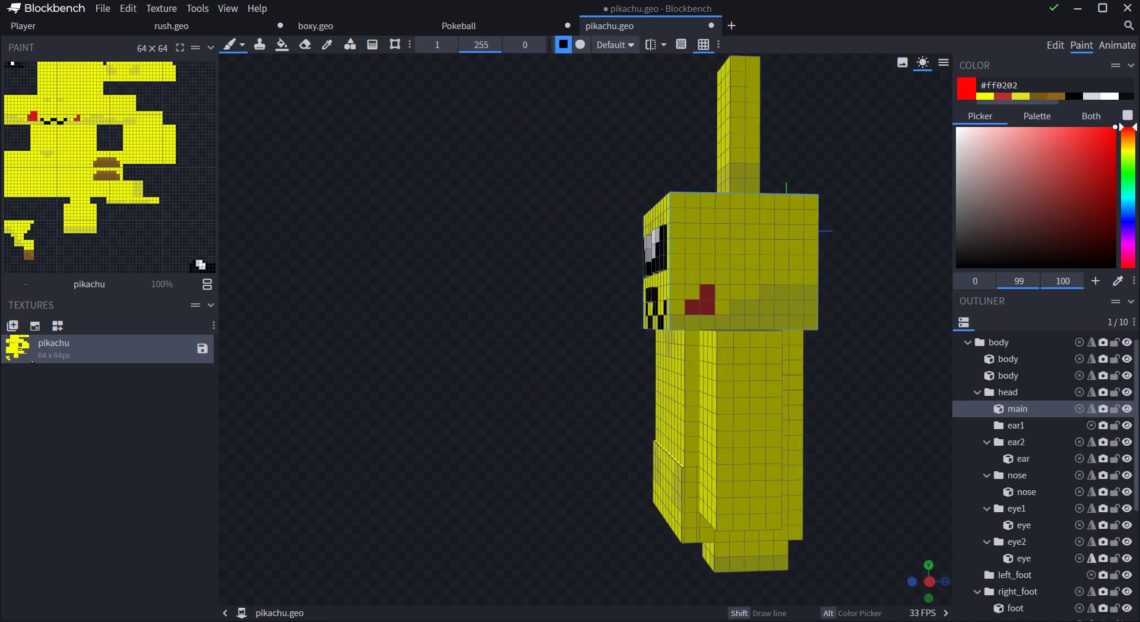
pyautogui.moveTo(692, 290)
pyautogui.mouseDown()
pyautogui.moveTo(678, 276)
pyautogui.moveTo(677, 307)
pyautogui.mouseUp()
# - Extend both red #ff0202 cheeks around onto the outer edges of the face's front
pyautogui.moveTo(535, 333); pyautogui.dragTo(694, 340)
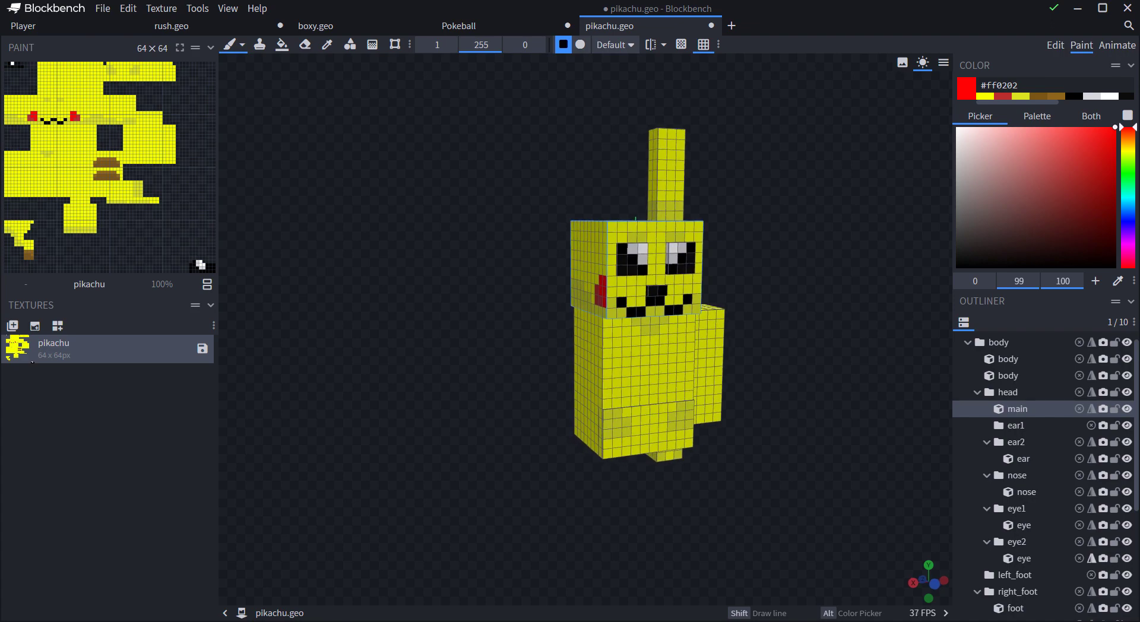
pyautogui.moveTo(604, 301); pyautogui.dragTo(604, 290)
pyautogui.moveTo(516, 333); pyautogui.dragTo(474, 330)
pyautogui.moveTo(740, 300); pyautogui.dragTo(740, 311)
pyautogui.moveTo(822, 332); pyautogui.dragTo(891, 343)
pyautogui.moveTo(935, 296); pyautogui.dragTo(974, 282)
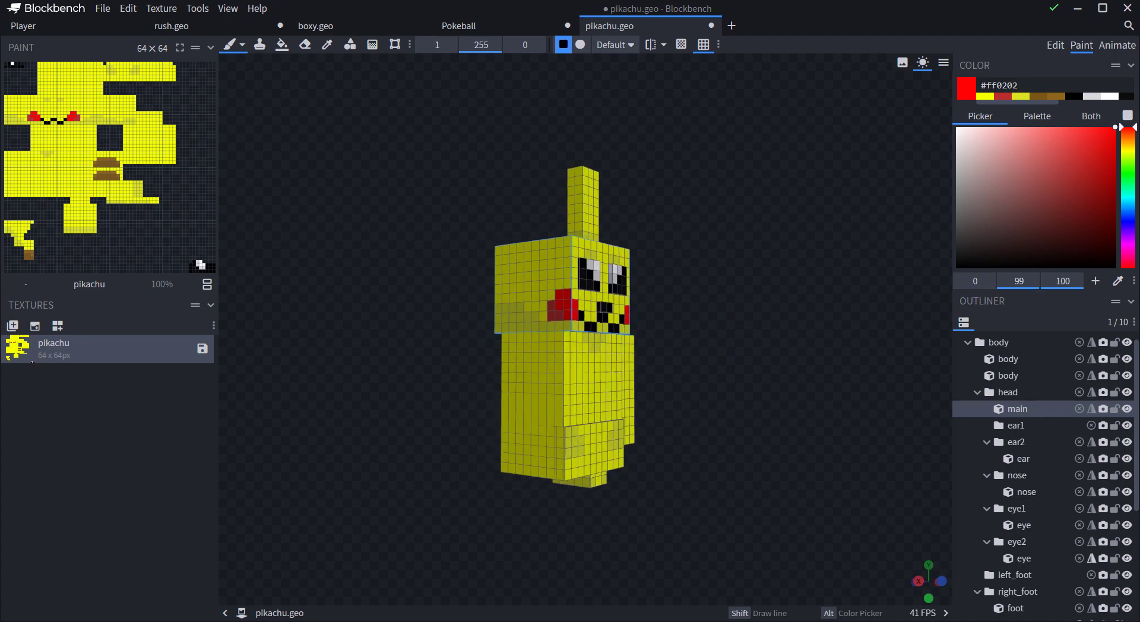
# - Sample the darker yellow #dce321 from the lower belly and paint shading pixels on the body's side around the arm
pyautogui.click(326, 44)
pyautogui.click(574, 444)
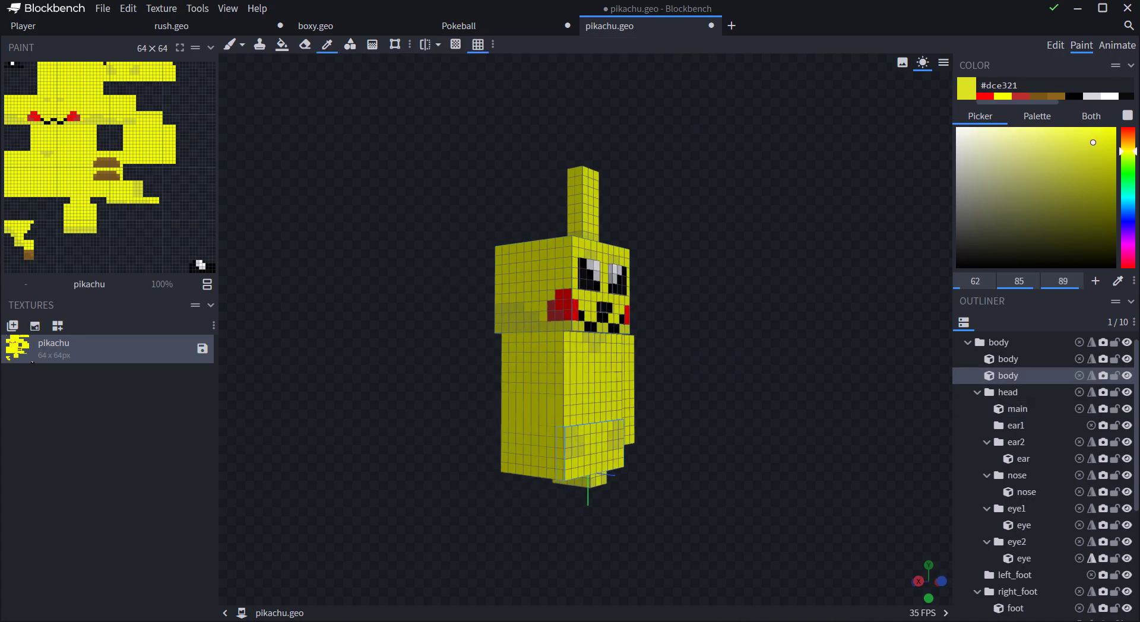
pyautogui.click(230, 45)
pyautogui.moveTo(445, 249); pyautogui.dragTo(242, 250)
pyautogui.moveTo(705, 339); pyautogui.dragTo(706, 367)
pyautogui.moveTo(600, 365); pyautogui.dragTo(575, 365)
pyautogui.moveTo(728, 353); pyautogui.dragTo(727, 368)
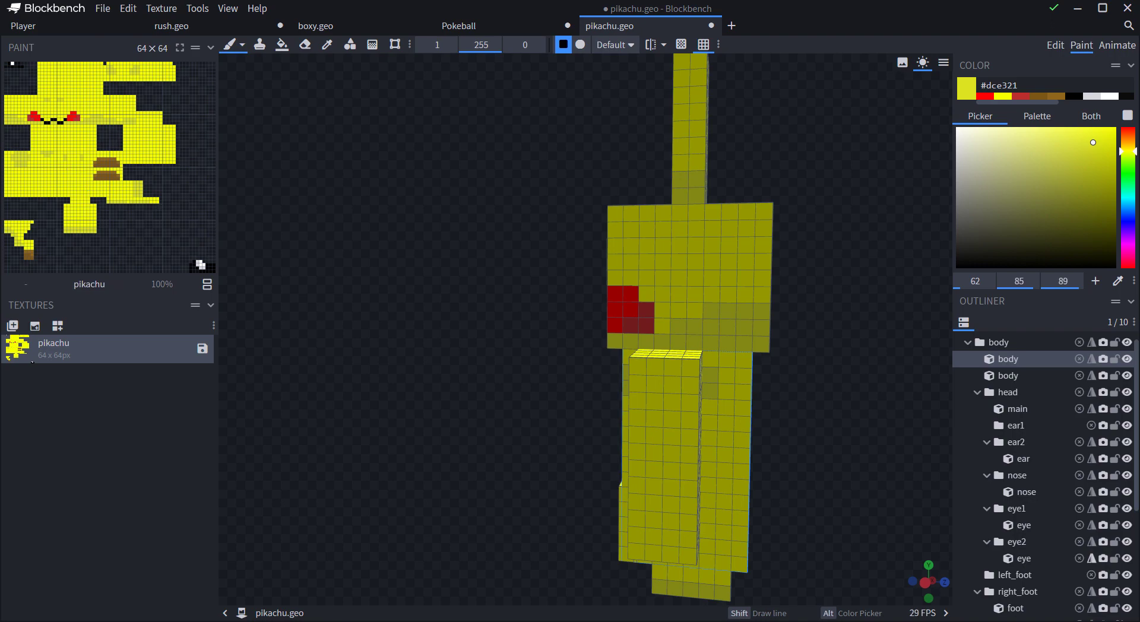
pyautogui.moveTo(474, 333); pyautogui.dragTo(552, 332)
pyautogui.moveTo(475, 356); pyautogui.dragTo(557, 352)
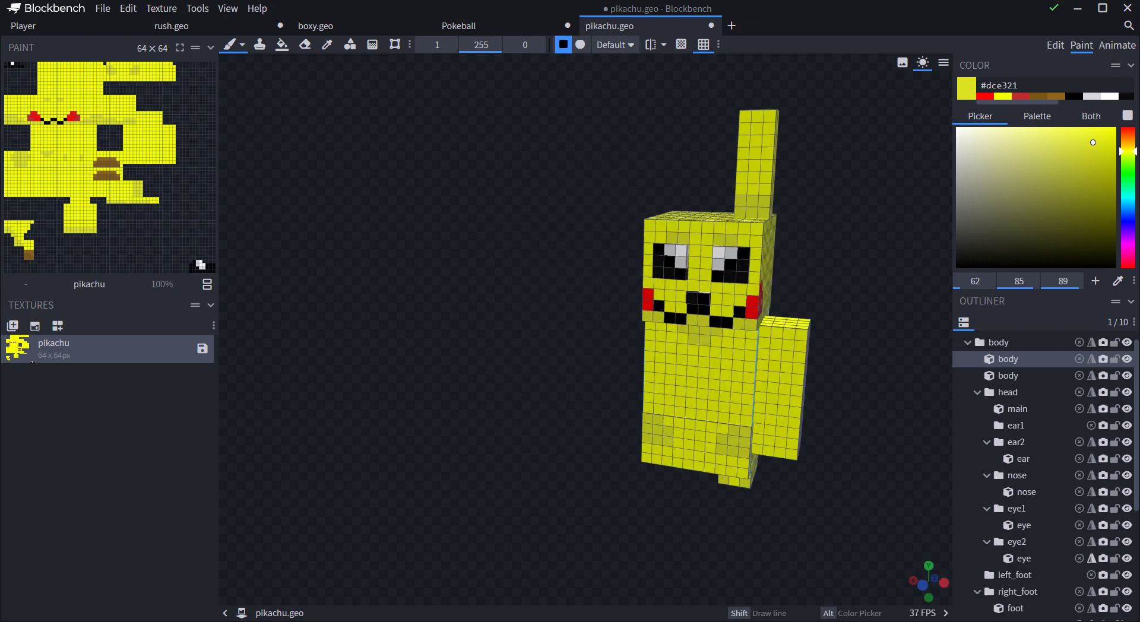
pyautogui.moveTo(474, 356); pyautogui.dragTo(383, 349)
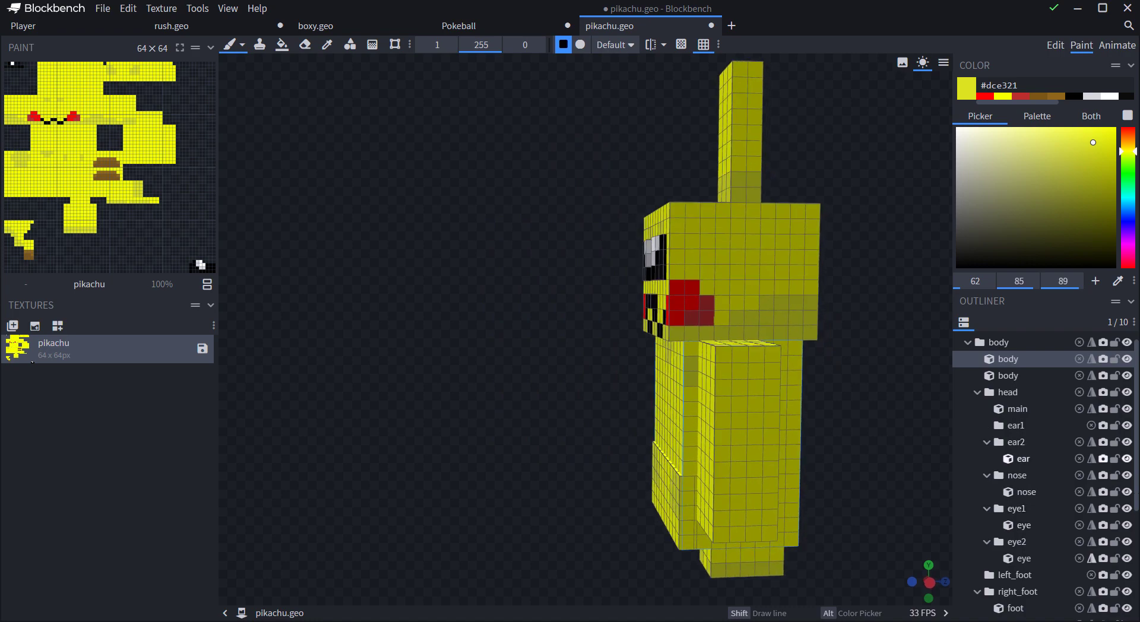
# - Hide the arm2 group and paint a #dce321 shading patch across the upper part of the exposed body side
pyautogui.scroll(-2, 1021, 475)
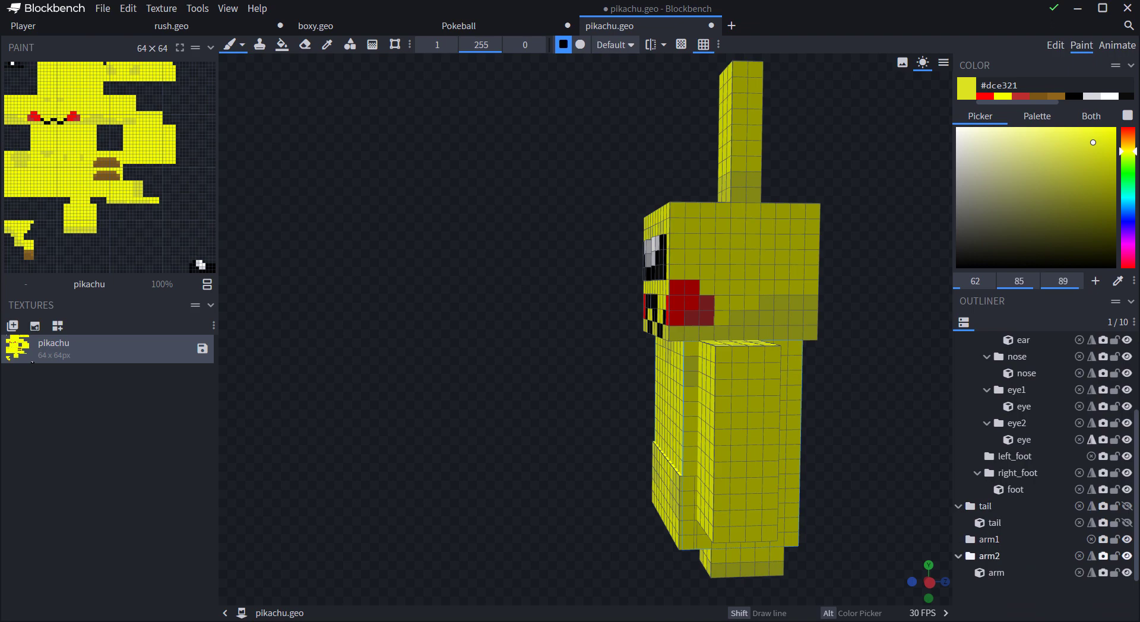
pyautogui.click(1127, 556)
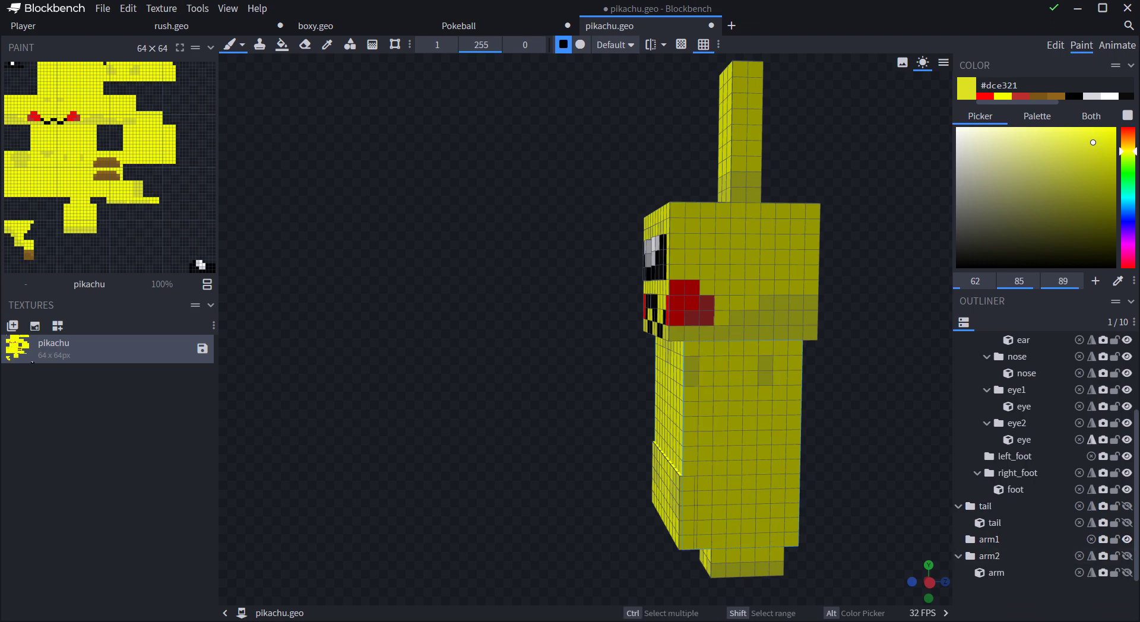
pyautogui.scroll(2, 1045, 463)
pyautogui.moveTo(427, 332); pyautogui.dragTo(449, 339)
pyautogui.moveTo(777, 395)
pyautogui.mouseDown()
pyautogui.moveTo(765, 409)
pyautogui.moveTo(740, 398)
pyautogui.moveTo(765, 368)
pyautogui.mouseUp()
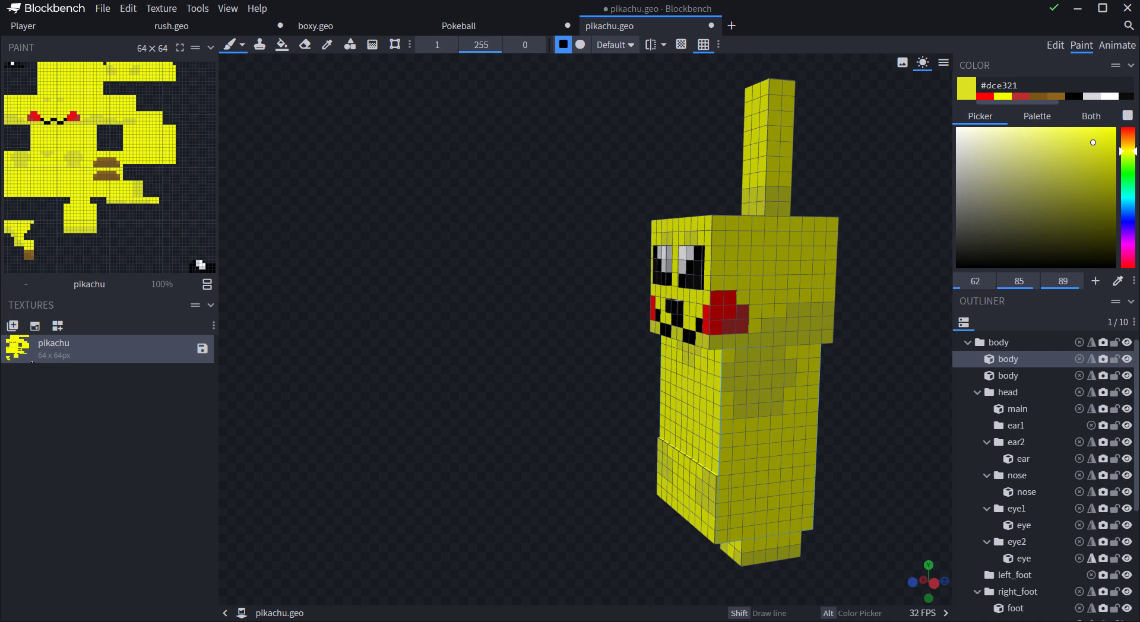
# - Show the arm2 group again and paint #dce321 shading on the arm's outer and rear faces
pyautogui.scroll(-2, 1015, 574)
pyautogui.scroll(-4, 1045, 475)
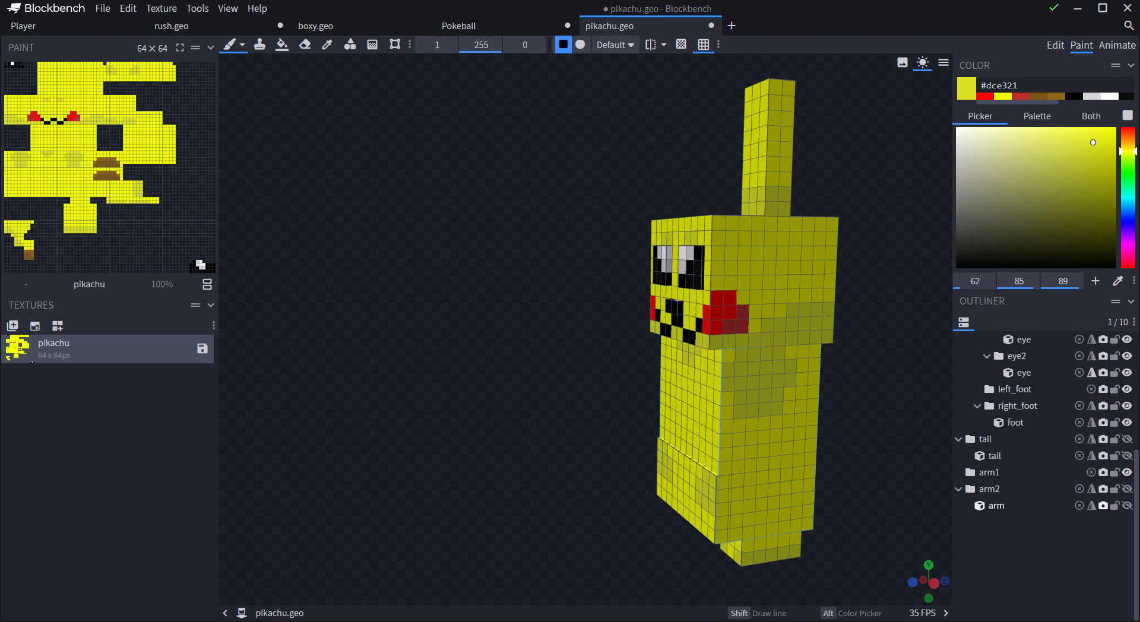
pyautogui.click(1127, 488)
pyautogui.moveTo(872, 410); pyautogui.dragTo(898, 378)
pyautogui.click(996, 506)
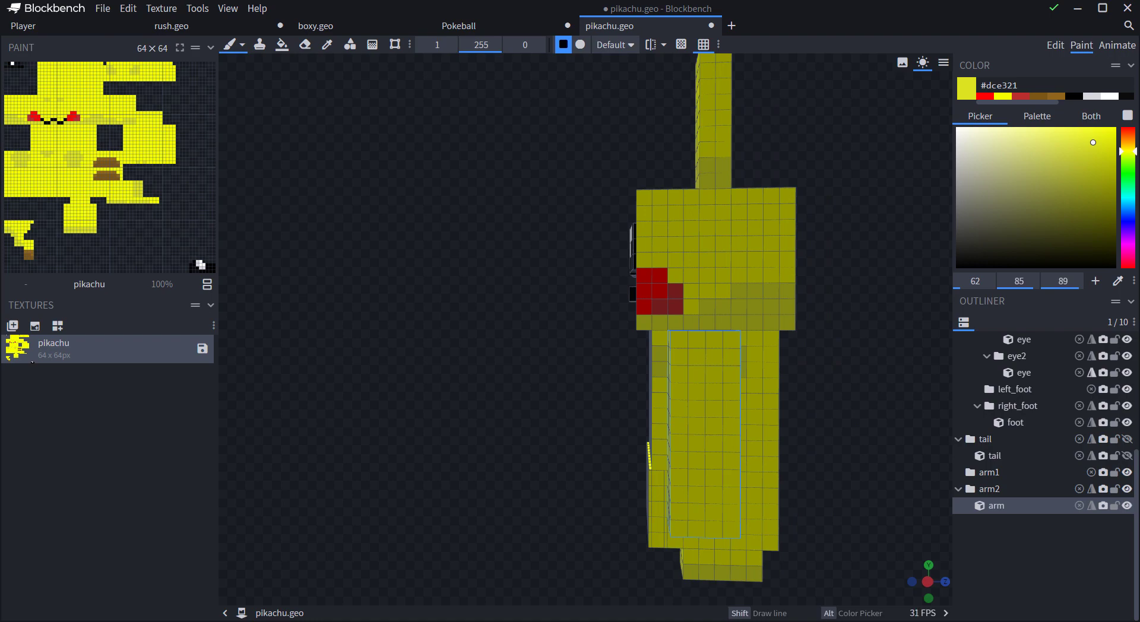
pyautogui.moveTo(731, 461)
pyautogui.mouseDown()
pyautogui.moveTo(731, 495)
pyautogui.moveTo(714, 494)
pyautogui.moveTo(731, 340)
pyautogui.mouseUp()
pyautogui.moveTo(843, 368); pyautogui.dragTo(806, 368)
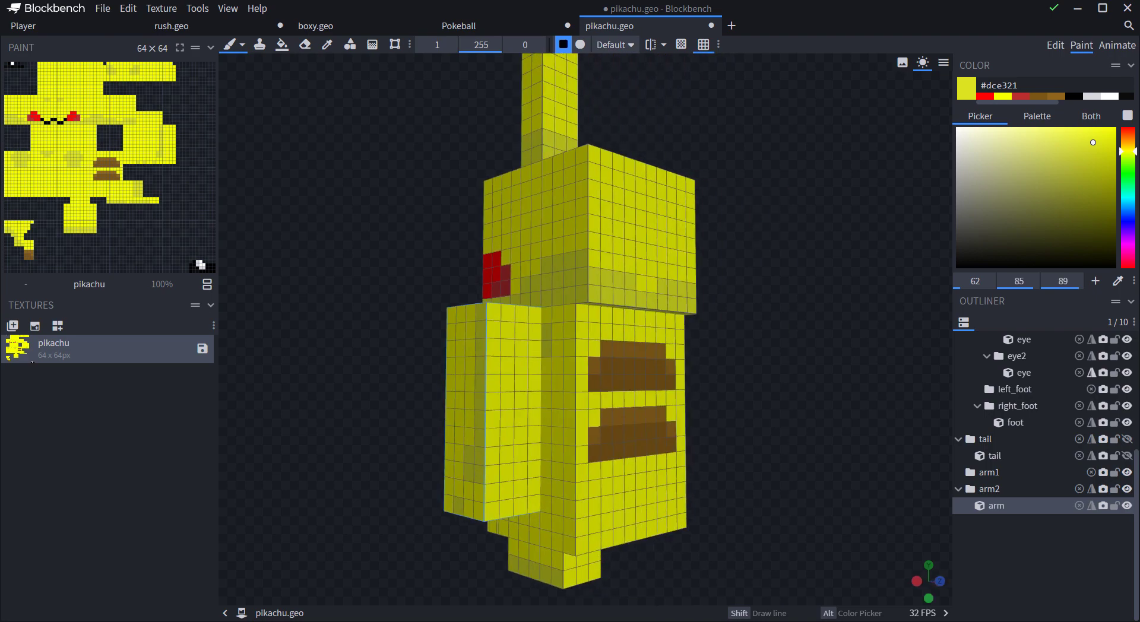
pyautogui.moveTo(489, 346); pyautogui.dragTo(504, 383)
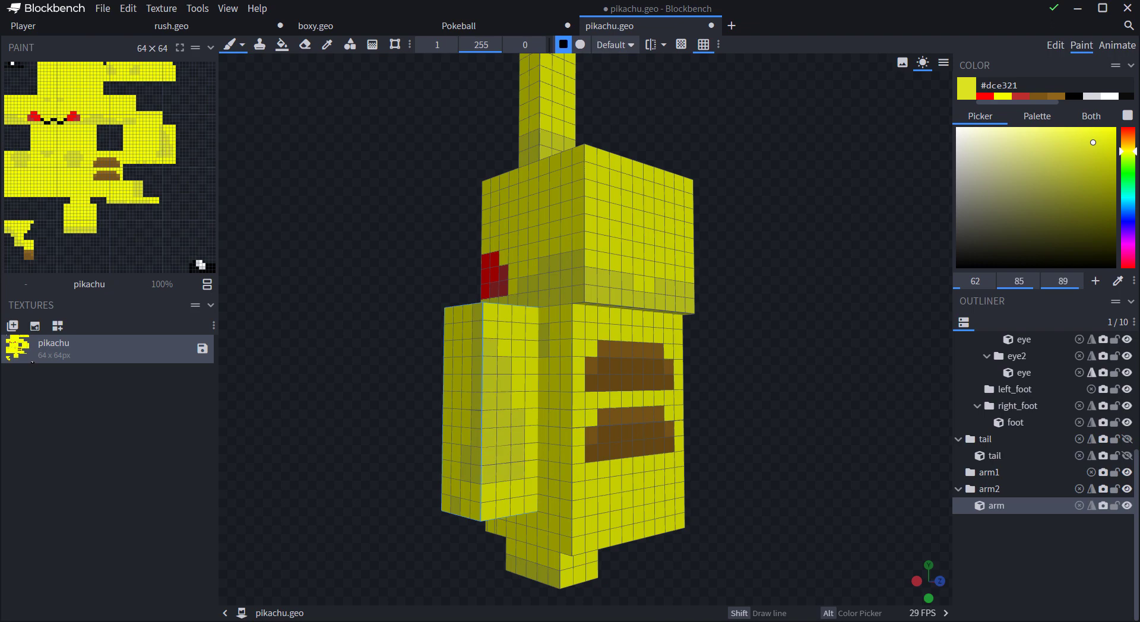
pyautogui.moveTo(380, 368); pyautogui.dragTo(599, 390)
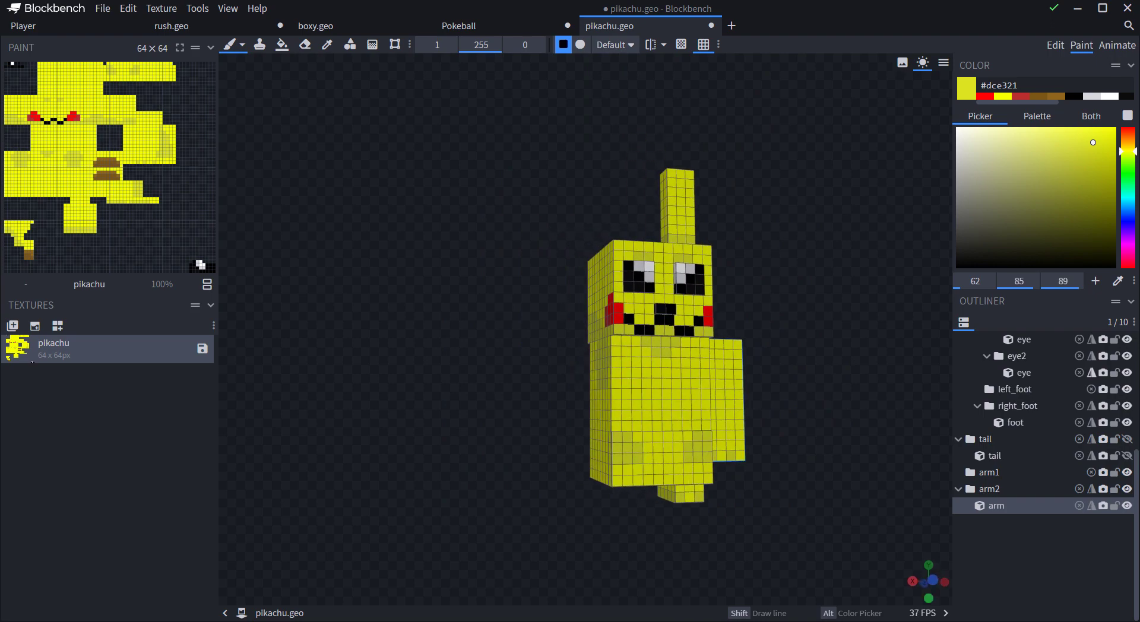
# - Extend the #dce321 shading up the lower edges of the belly and body front
pyautogui.click(651, 467)
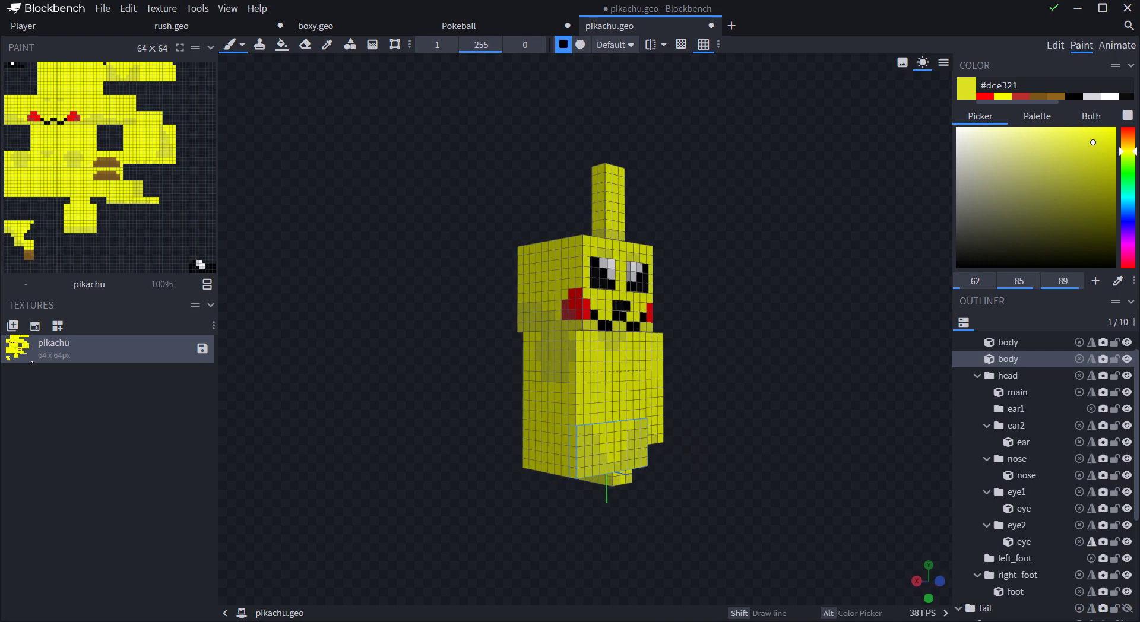
pyautogui.click(1007, 343)
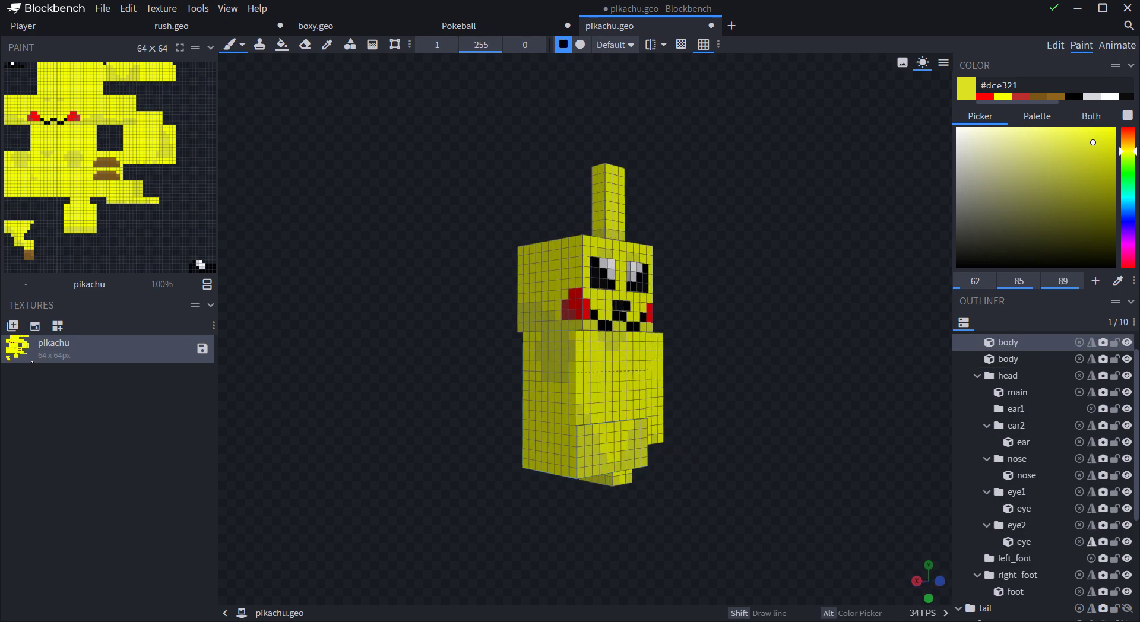
pyautogui.moveTo(742, 267); pyautogui.dragTo(623, 382)
pyautogui.click(1007, 359)
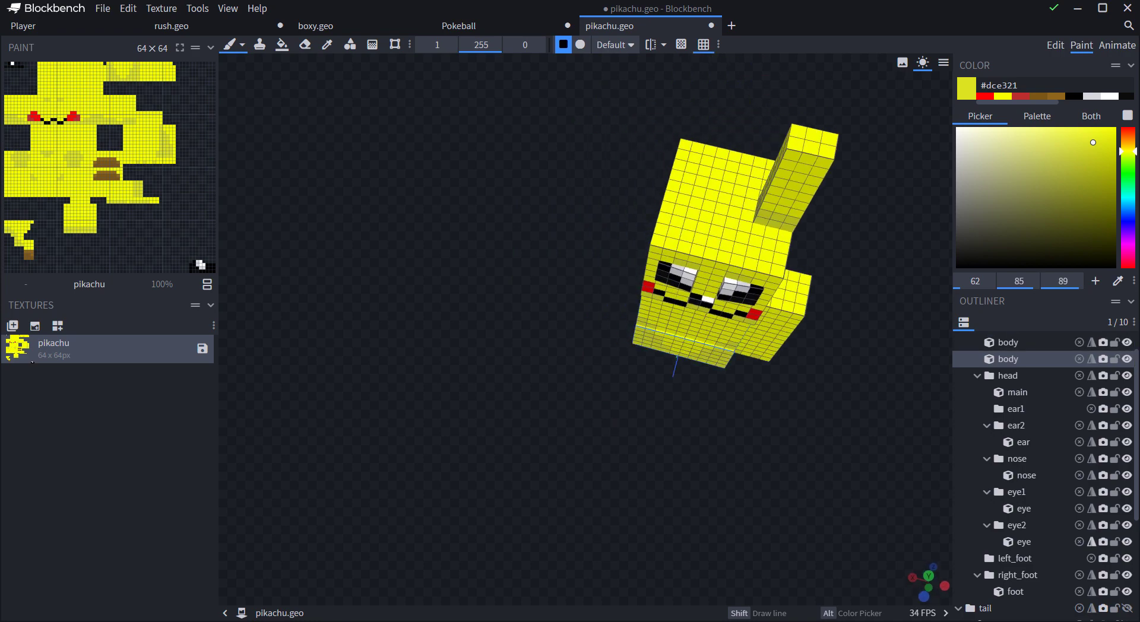
# - Paint #dce321 shading patches on the top of the head
pyautogui.moveTo(594, 385); pyautogui.dragTo(582, 416)
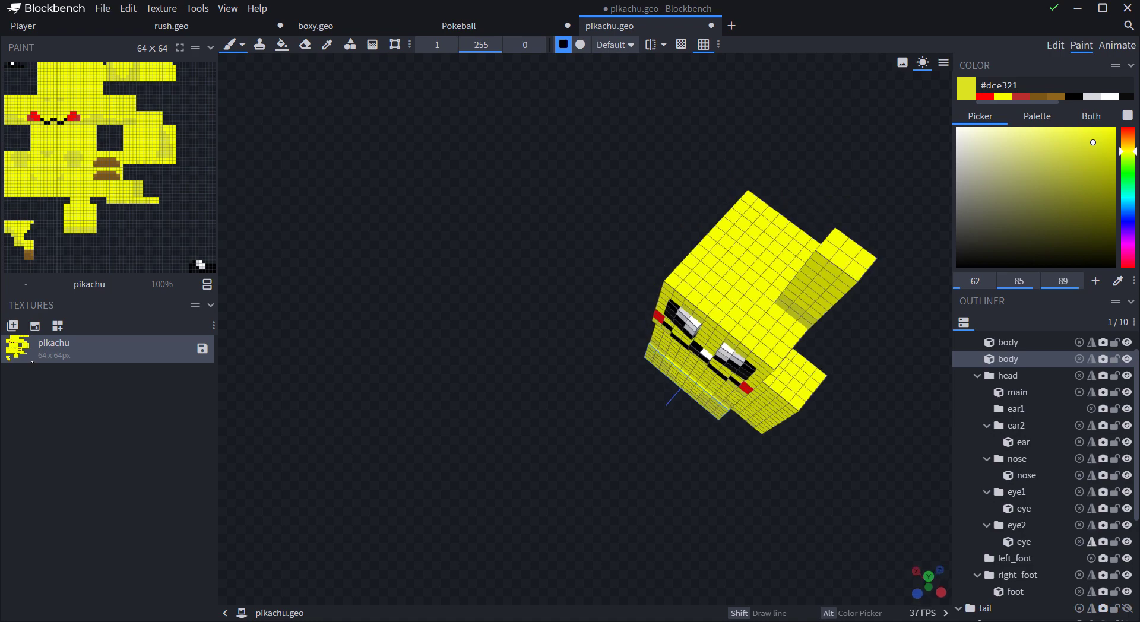
pyautogui.moveTo(761, 338); pyautogui.dragTo(769, 349)
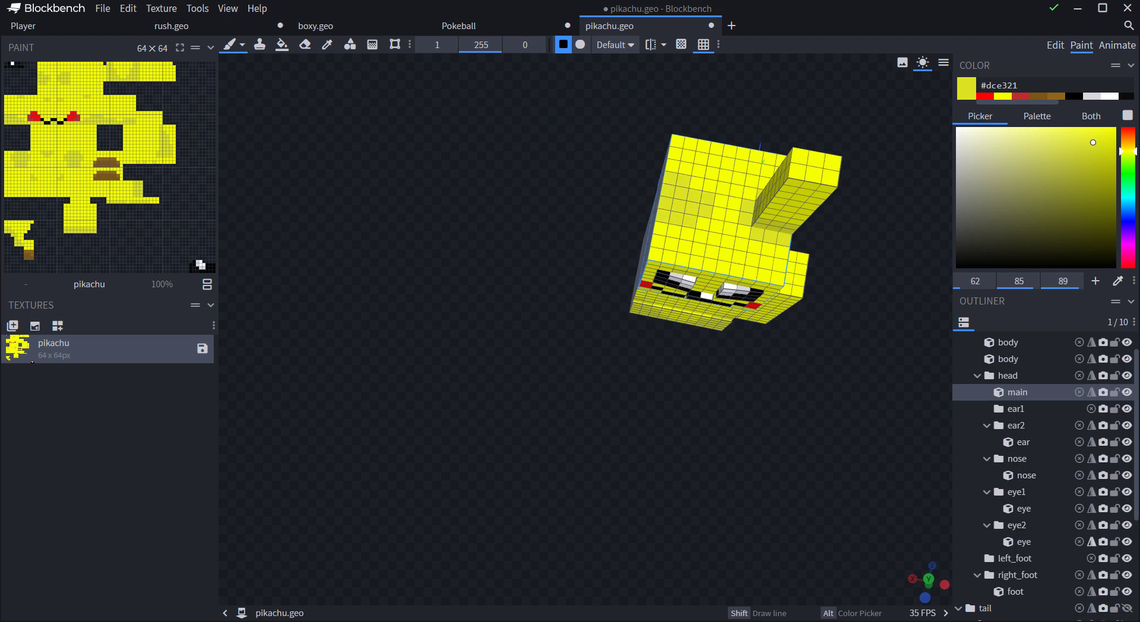
pyautogui.moveTo(492, 368); pyautogui.dragTo(641, 306)
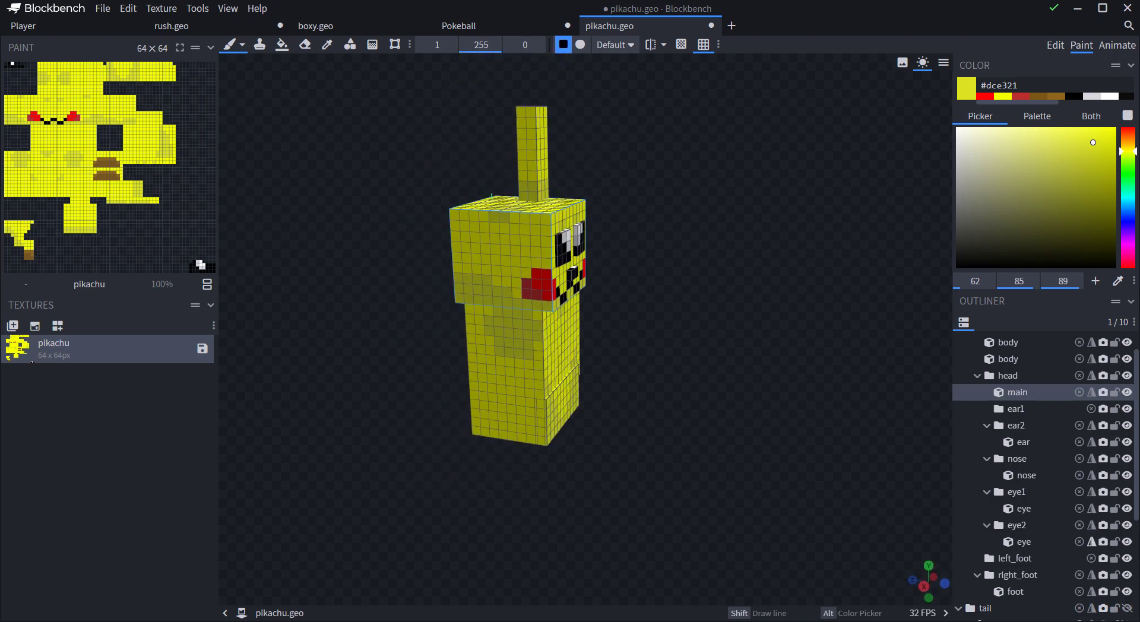
# - Shade the bottom corners of the body's back and the areas around the brown stripes with #dce321
pyautogui.moveTo(430, 450); pyautogui.dragTo(454, 482)
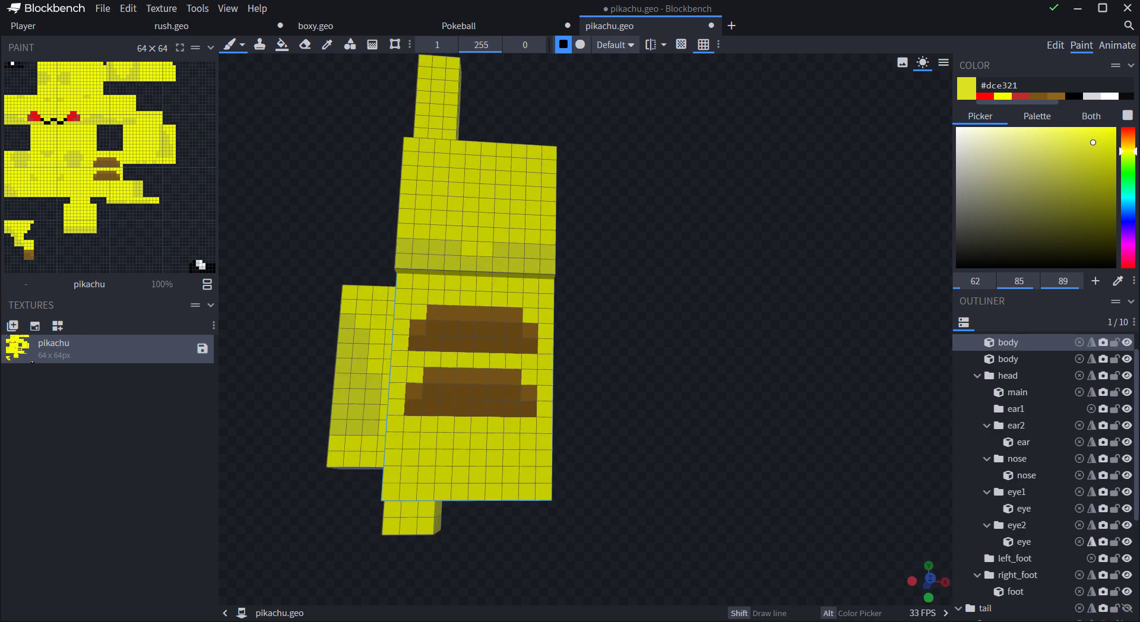
pyautogui.moveTo(544, 476); pyautogui.dragTo(527, 476)
pyautogui.moveTo(391, 474)
pyautogui.mouseDown()
pyautogui.moveTo(390, 491)
pyautogui.moveTo(425, 491)
pyautogui.mouseUp()
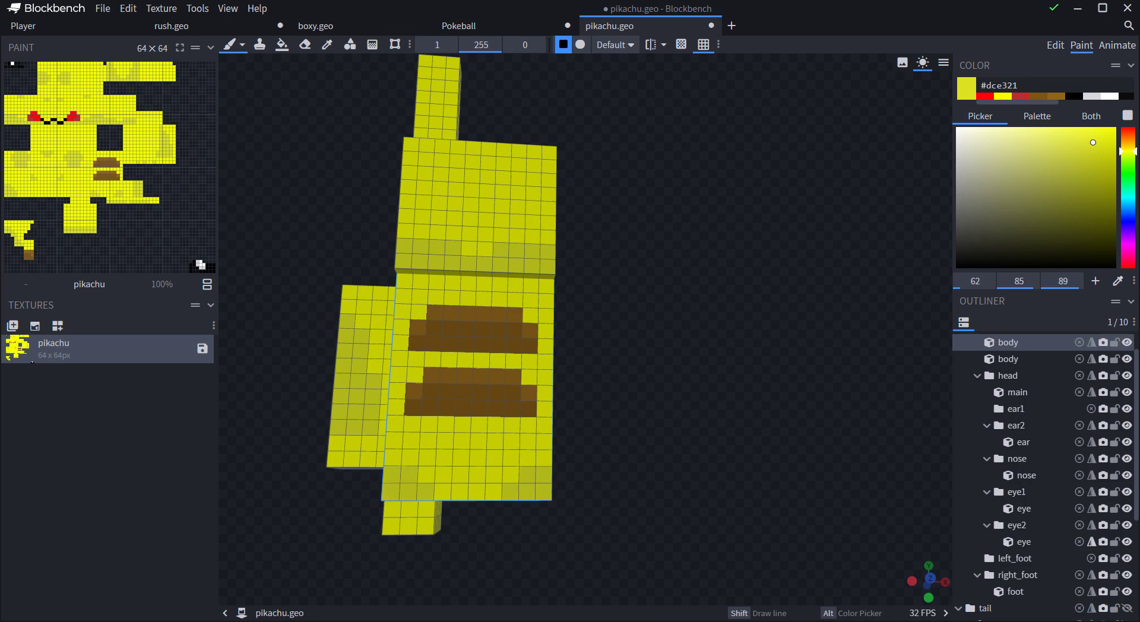
pyautogui.moveTo(411, 424); pyautogui.dragTo(528, 426)
pyautogui.moveTo(530, 362); pyautogui.dragTo(416, 359)
pyautogui.moveTo(618, 368); pyautogui.dragTo(680, 369)
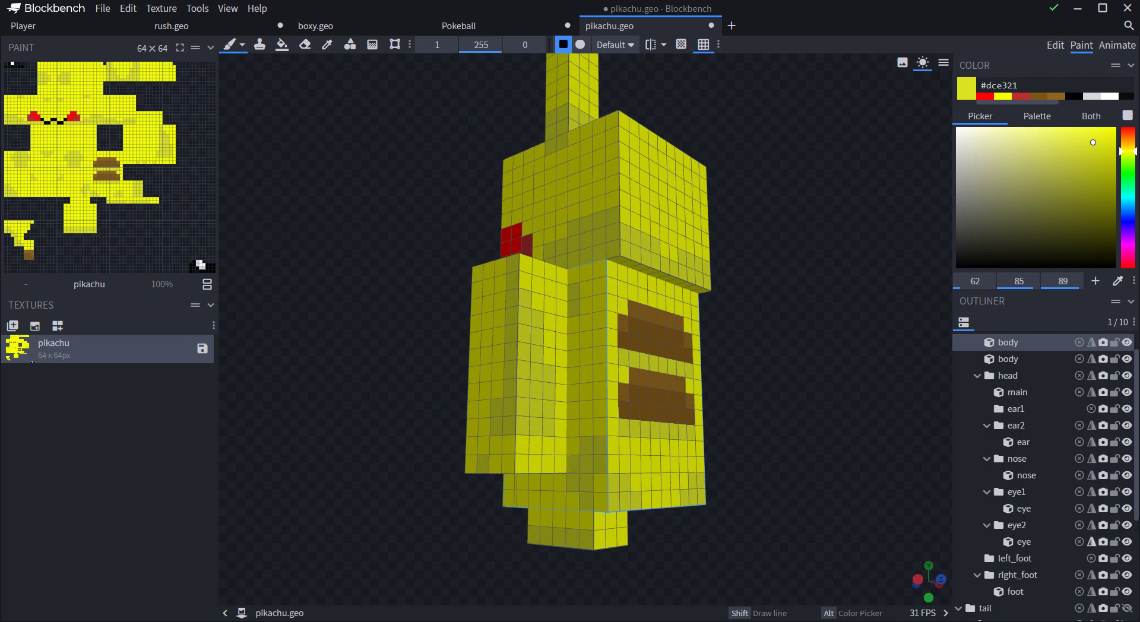
pyautogui.moveTo(766, 369); pyautogui.dragTo(678, 389)
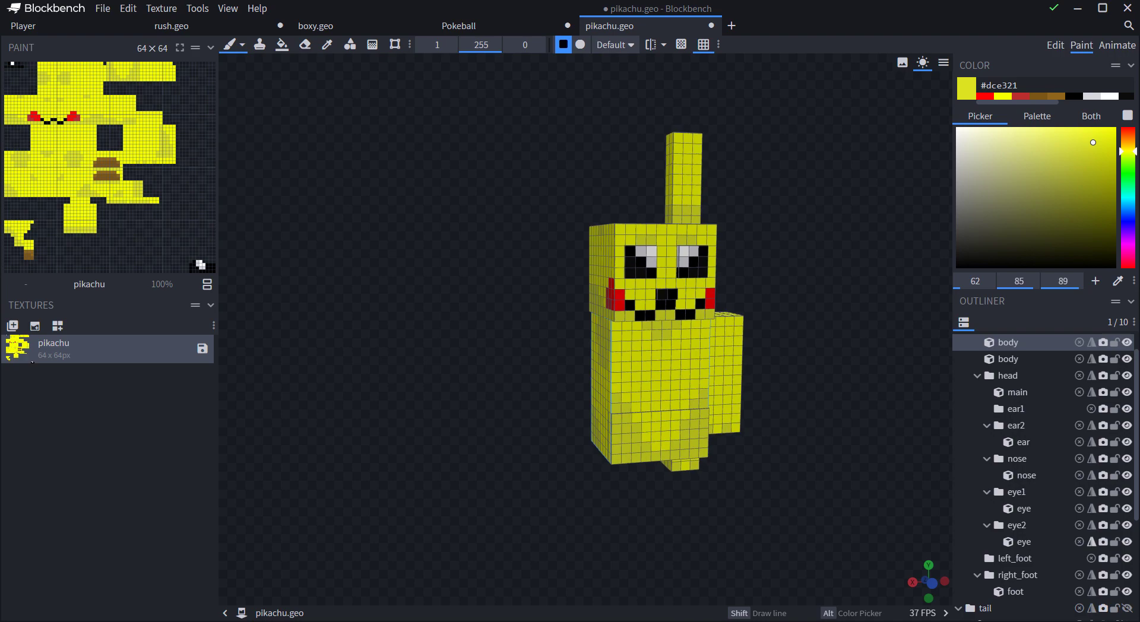
# - In Edit mode, duplicate the right foot, put the copy in the left_foot group and move it to X position 2
pyautogui.press('1')
pyautogui.scroll(-3, 1018, 406)
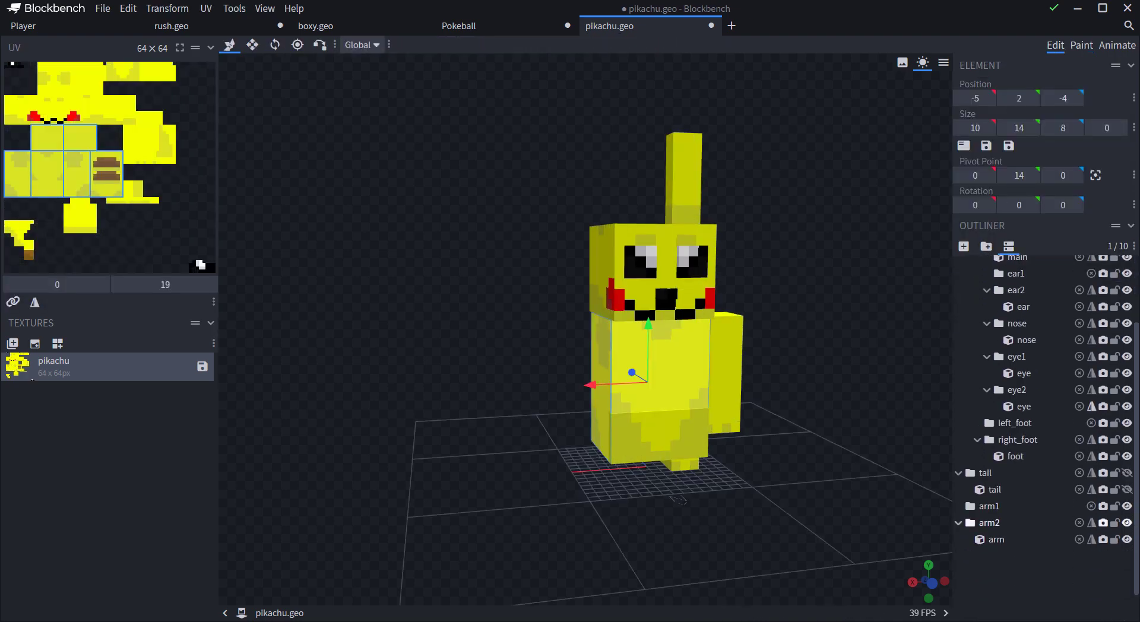
pyautogui.click(1018, 406)
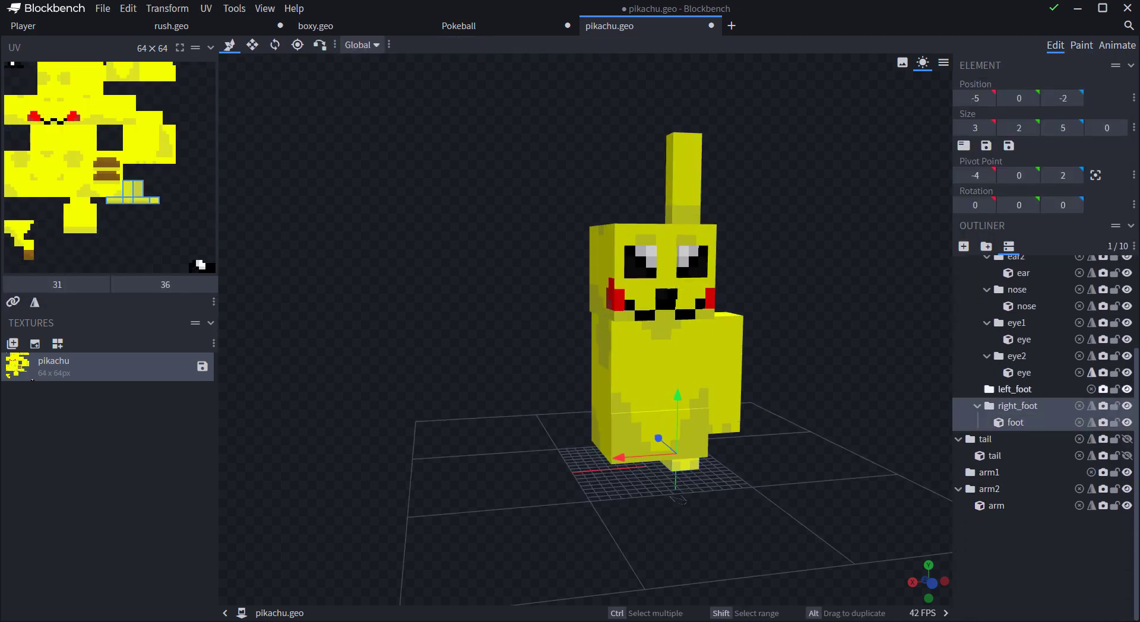
pyautogui.click(1014, 389)
pyautogui.click(1015, 423)
pyautogui.rightClick(1015, 422)
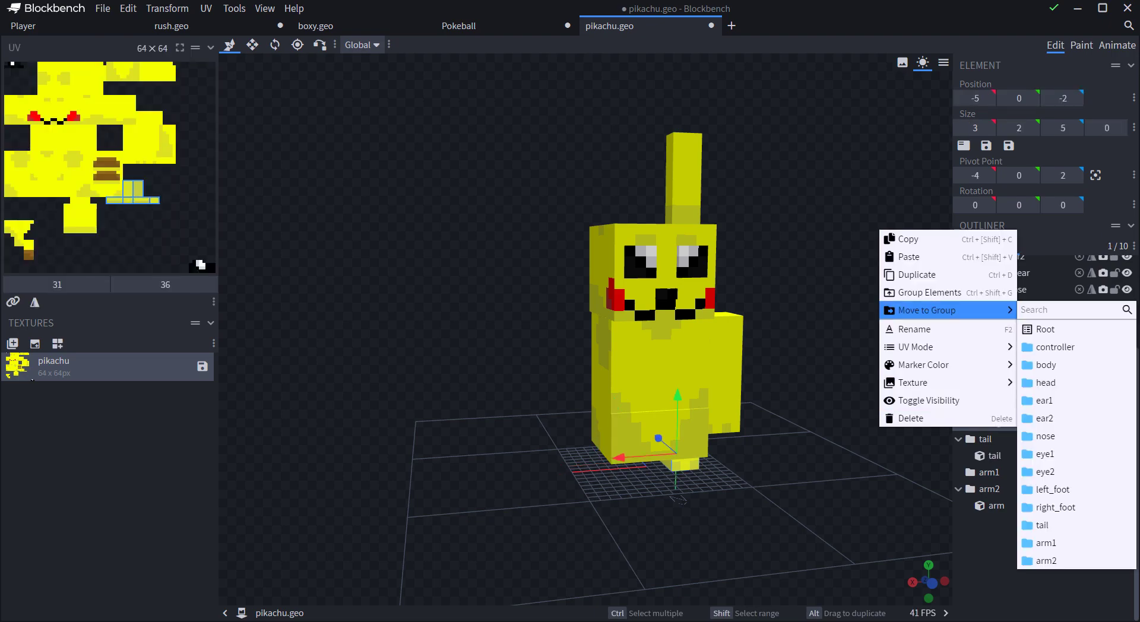
pyautogui.click(909, 276)
pyautogui.moveTo(1015, 439); pyautogui.dragTo(1015, 389)
pyautogui.moveTo(617, 457); pyautogui.dragTo(573, 460)
pyautogui.moveTo(579, 529); pyautogui.dragTo(601, 535)
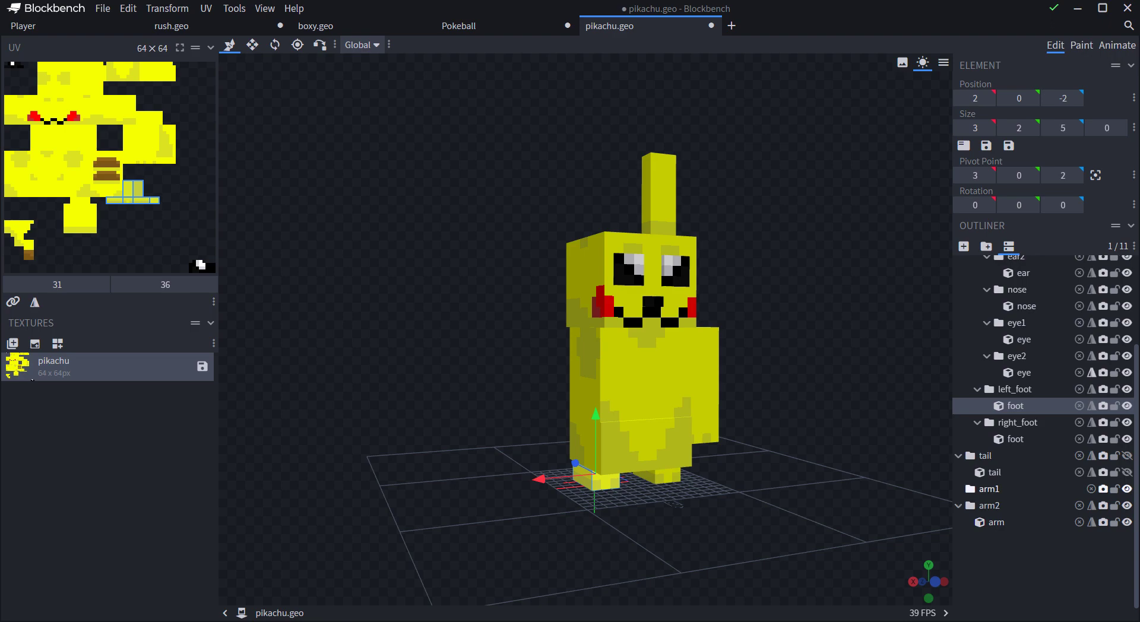
# - Duplicate the arm2 arm cube and place the copy in the arm1 group
pyautogui.click(989, 522)
pyautogui.rightClick(992, 522)
pyautogui.click(1027, 376)
pyautogui.moveTo(996, 539); pyautogui.dragTo(993, 489)
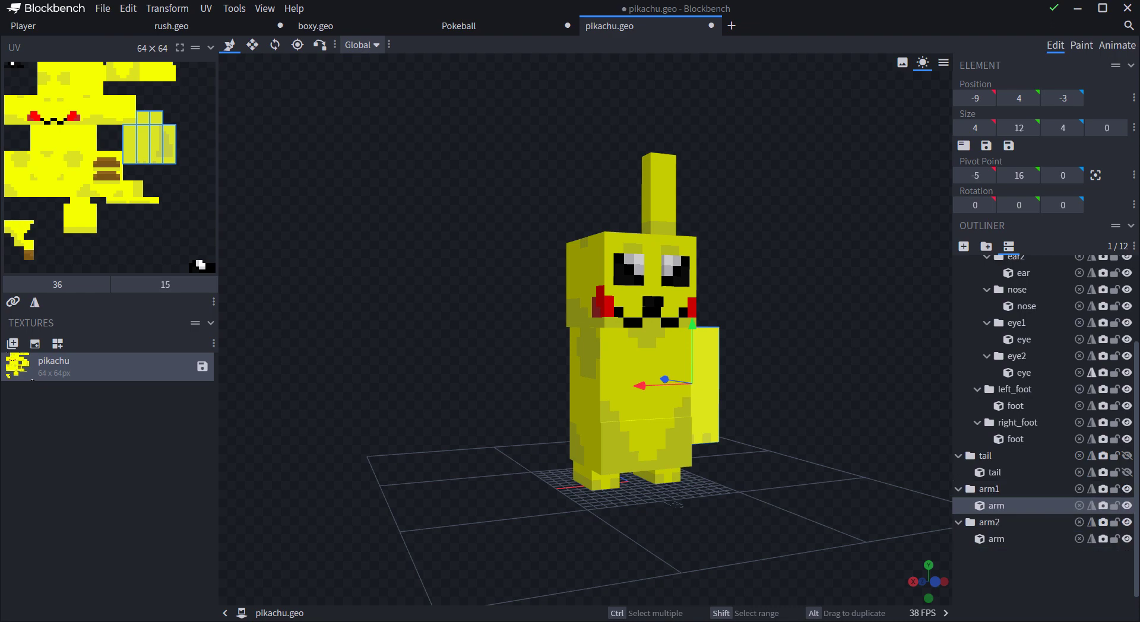
# - Flip the arm1 group along X so its arm sits on the body's opposite side
pyautogui.click(167, 8)
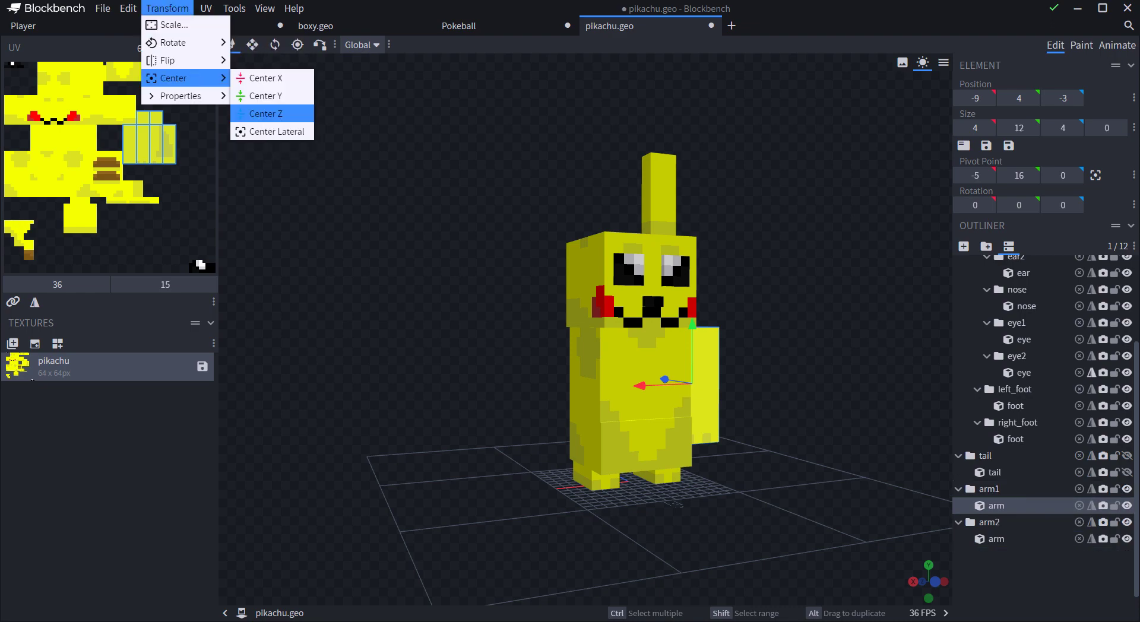
pyautogui.click(989, 490)
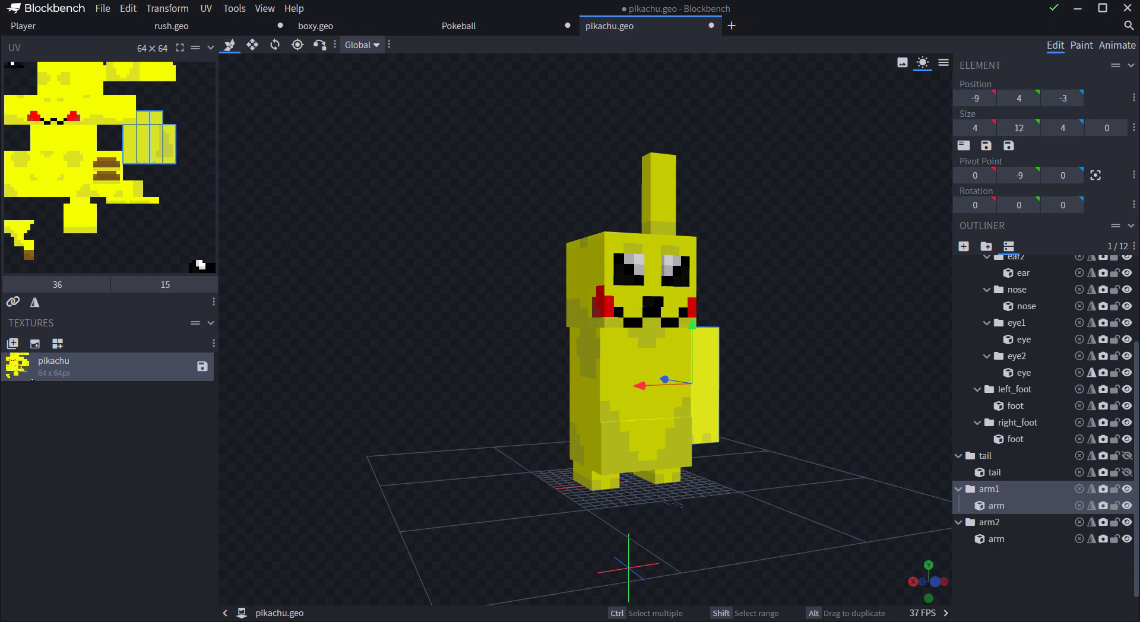
pyautogui.click(167, 8)
pyautogui.moveTo(165, 61)
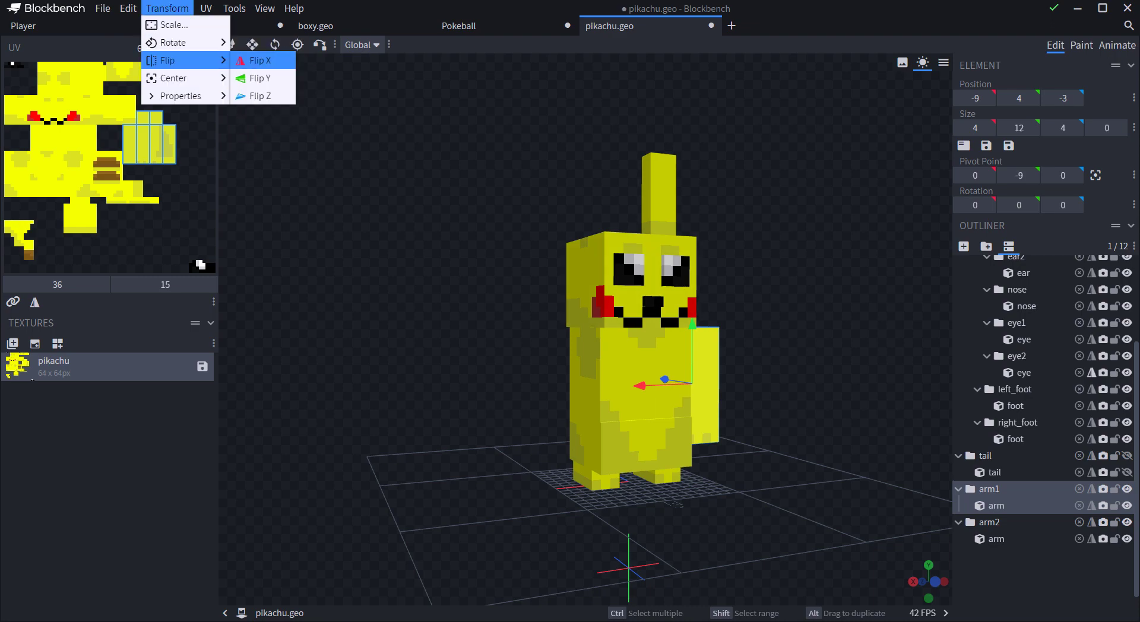
pyautogui.click(257, 62)
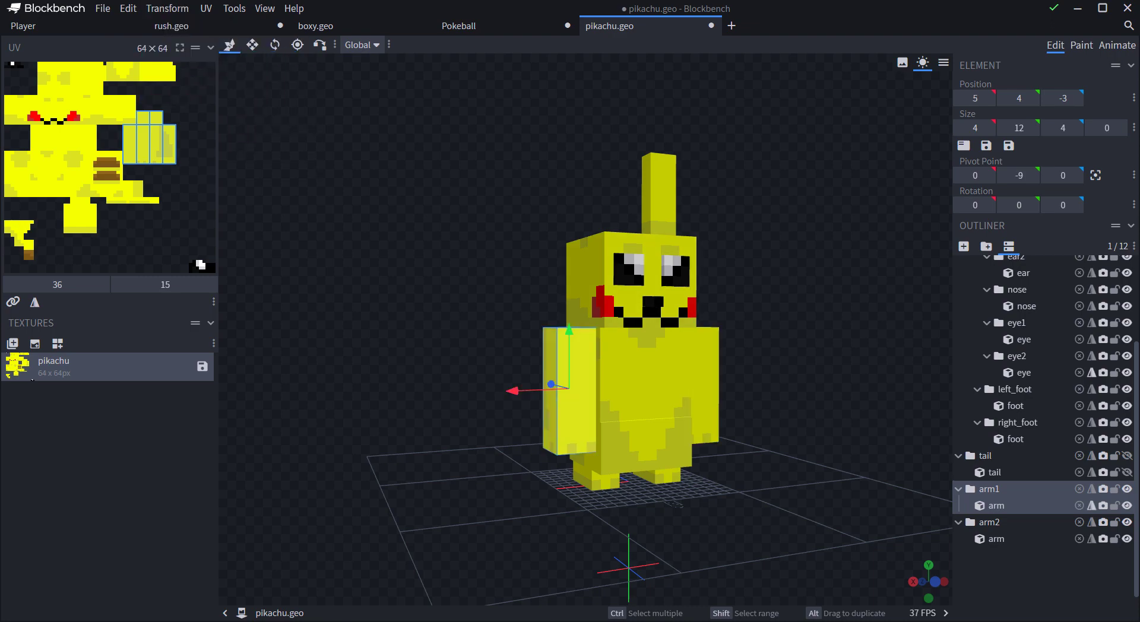
# - In Paint mode, paint a one-pixel-high #0c0c0c band around all sides of the ear2 ear's upper part
pyautogui.moveTo(607, 225); pyautogui.dragTo(645, 231)
pyautogui.click(700, 201)
pyautogui.click(1081, 45)
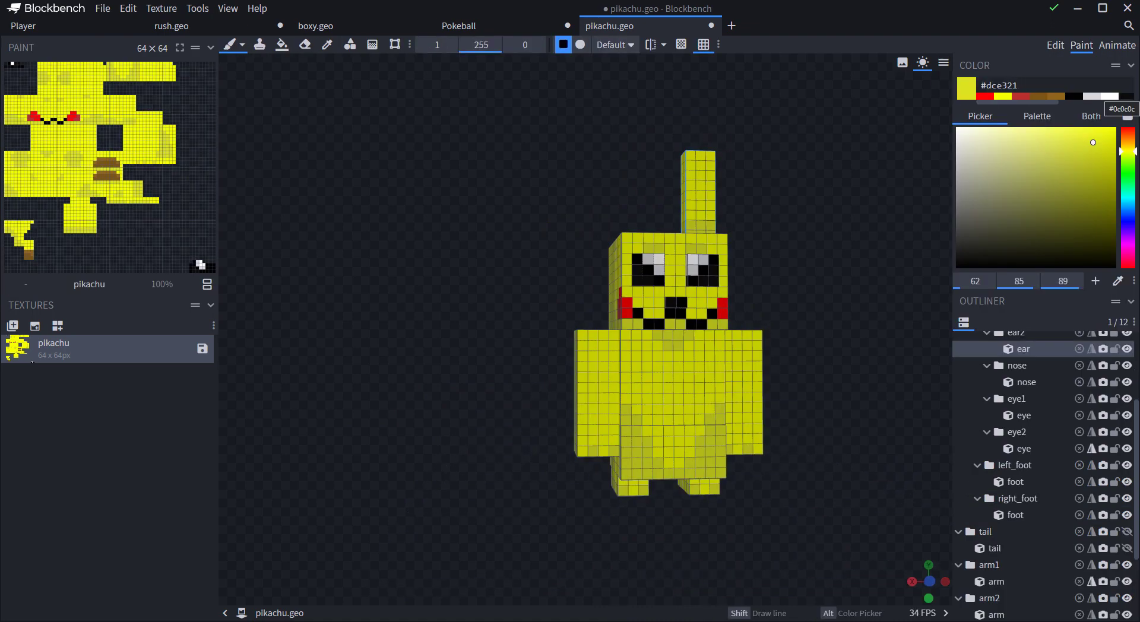
pyautogui.click(1125, 97)
pyautogui.moveTo(819, 196); pyautogui.dragTo(811, 220)
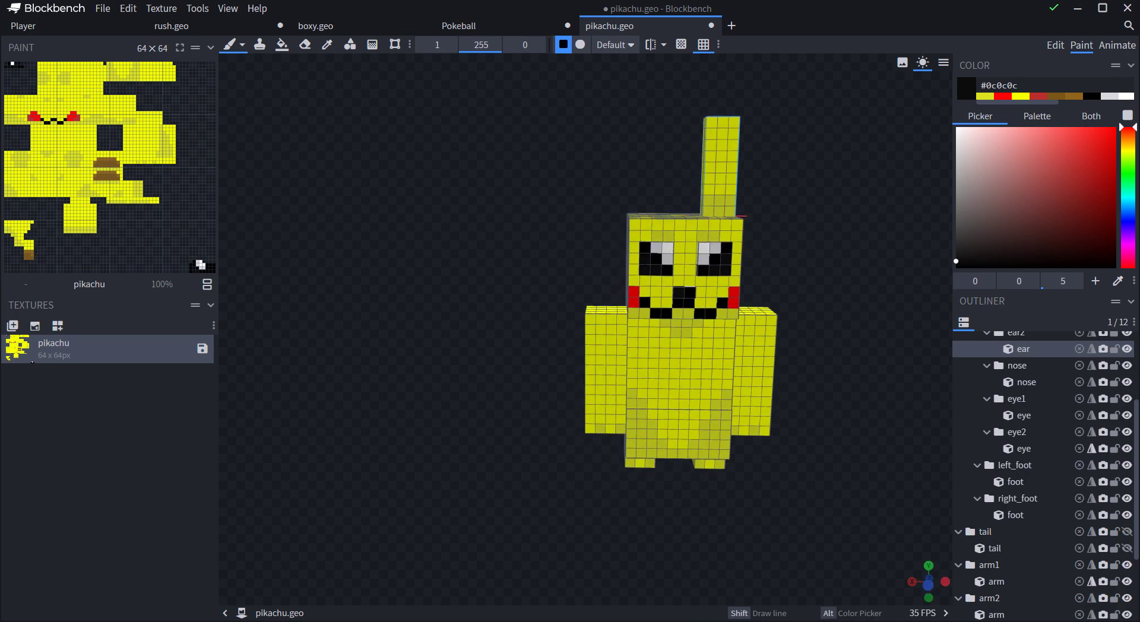
pyautogui.moveTo(810, 220); pyautogui.dragTo(805, 237, button='right')
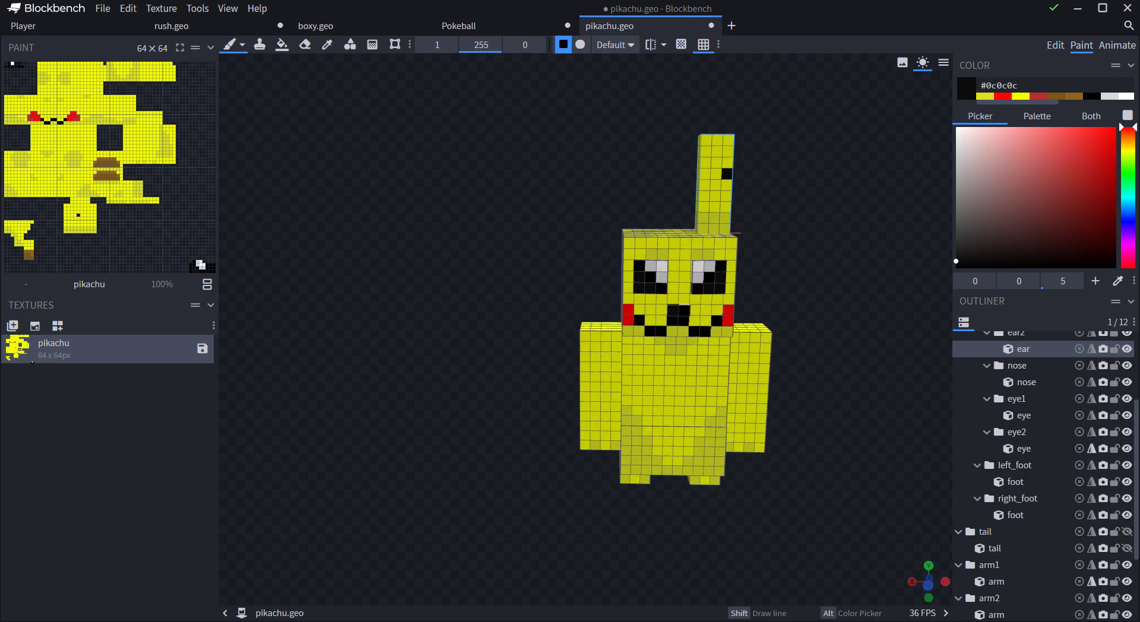
pyautogui.moveTo(806, 237); pyautogui.dragTo(678, 247)
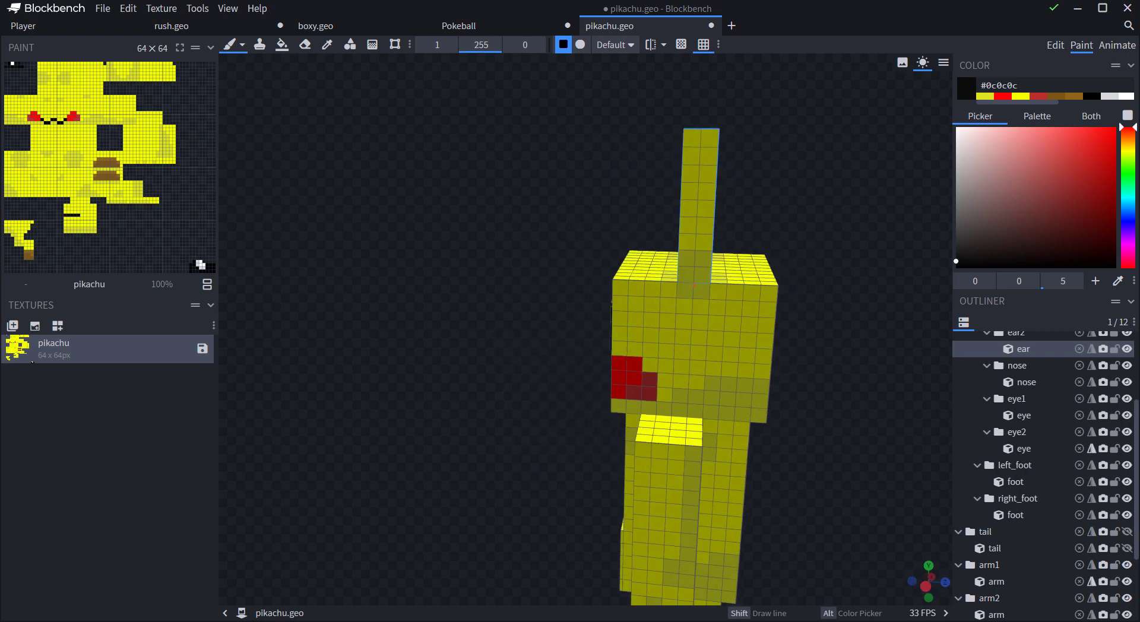
pyautogui.moveTo(766, 219); pyautogui.dragTo(607, 231)
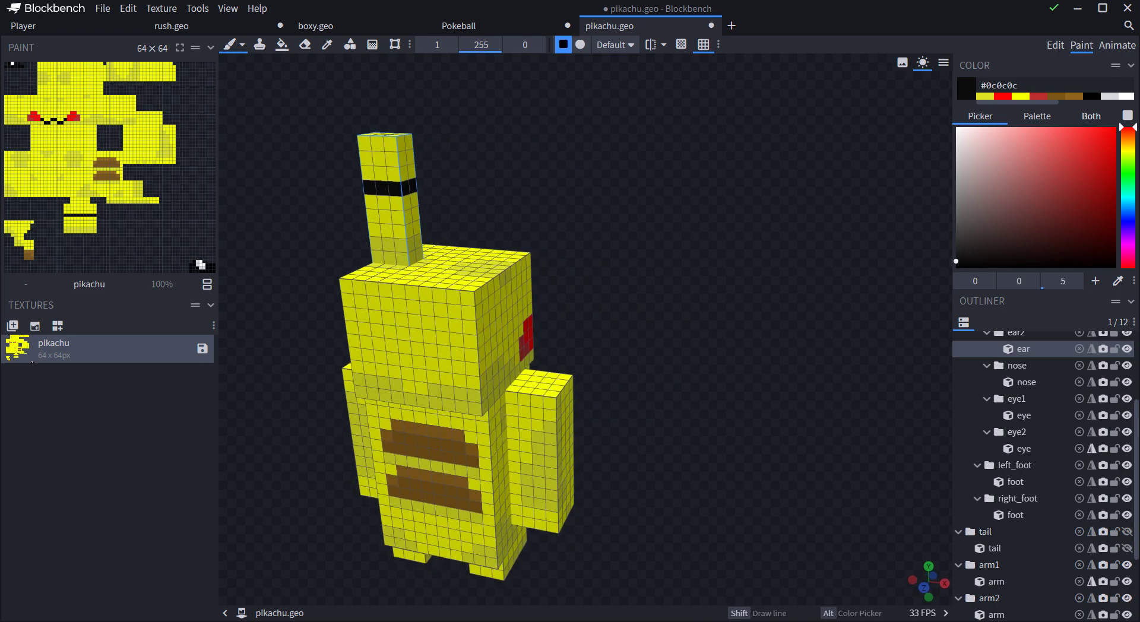
# - Fill the ear's tip above the band with #000000 on every side and on its top face
pyautogui.click(1091, 96)
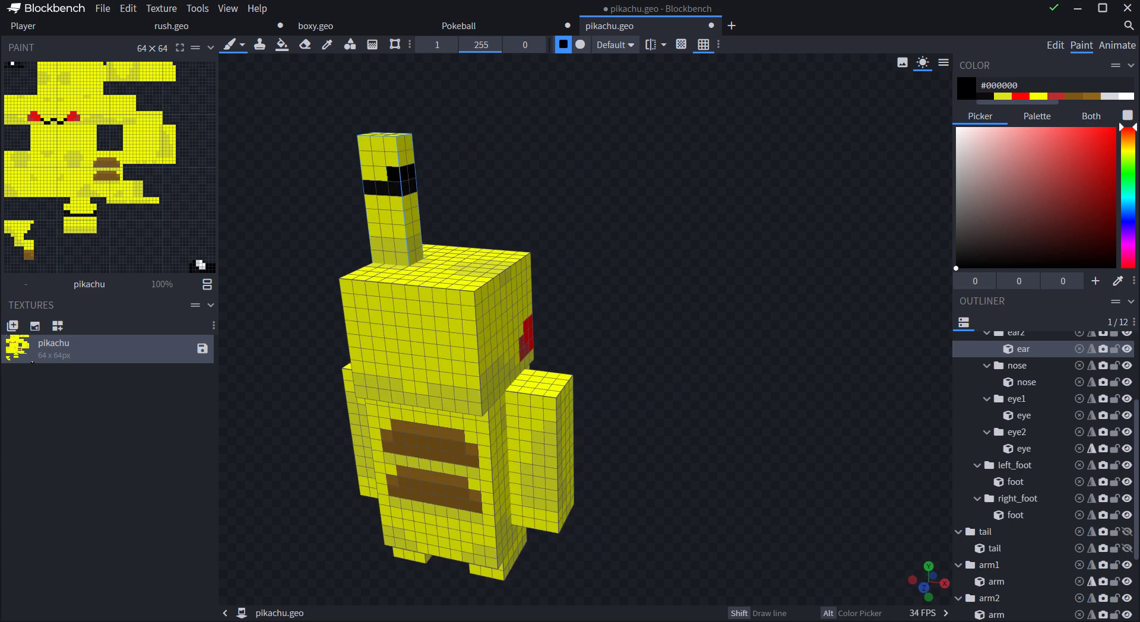
pyautogui.click(409, 156)
pyautogui.moveTo(469, 157); pyautogui.dragTo(414, 209)
pyautogui.click(377, 176)
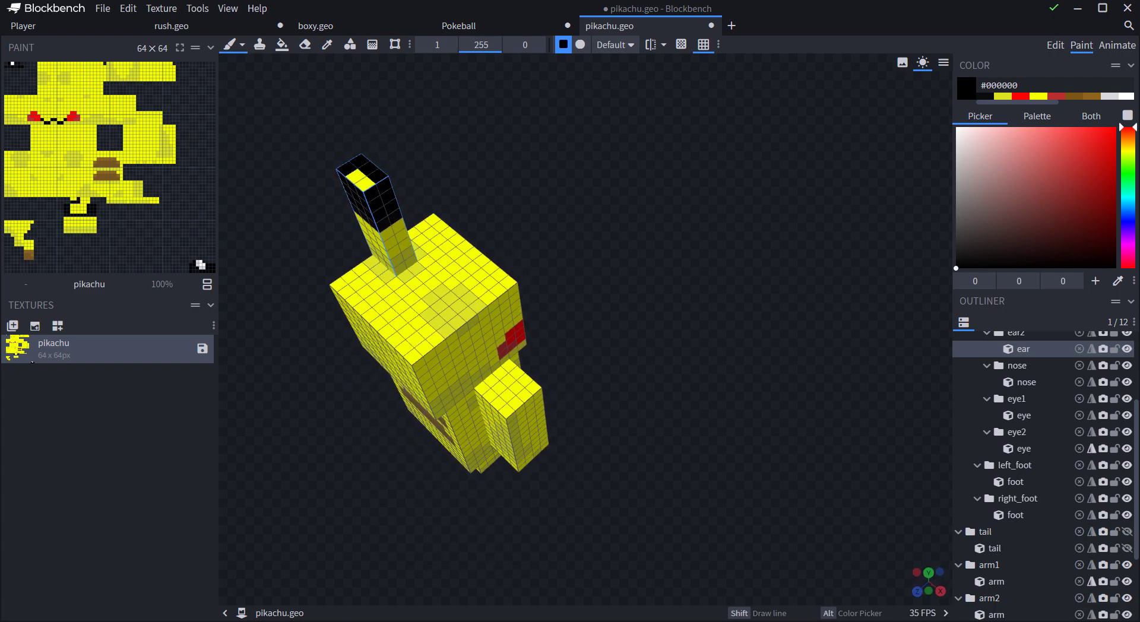
pyautogui.moveTo(522, 196); pyautogui.dragTo(347, 159)
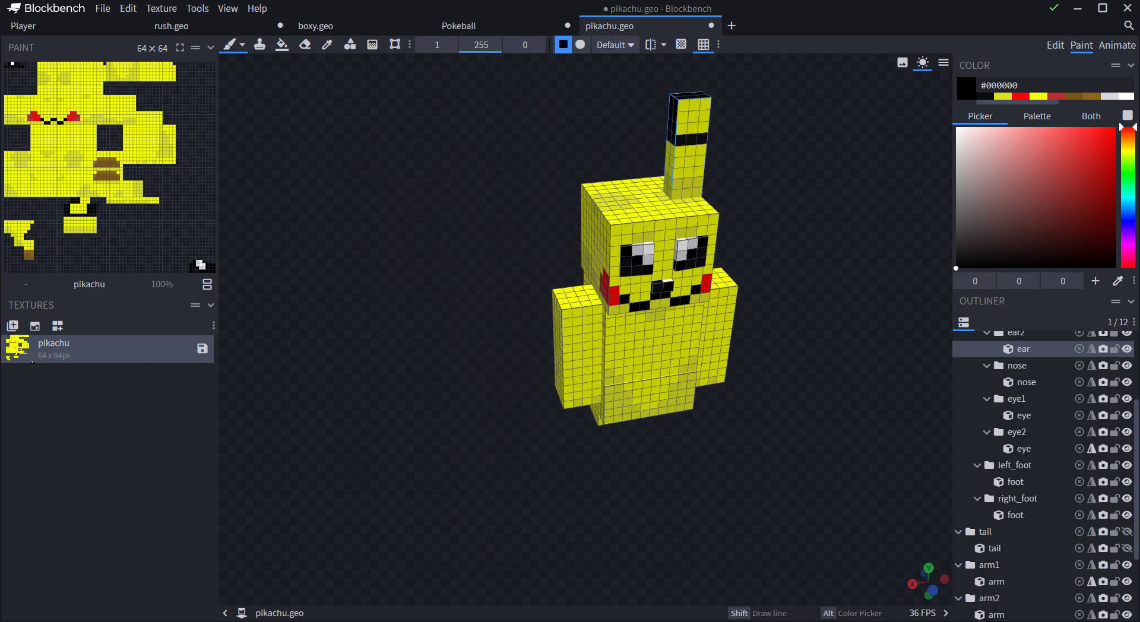
pyautogui.click(693, 116)
pyautogui.moveTo(754, 143)
pyautogui.mouseDown()
pyautogui.moveTo(719, 129)
pyautogui.moveTo(654, 127)
pyautogui.moveTo(653, 137)
pyautogui.mouseUp()
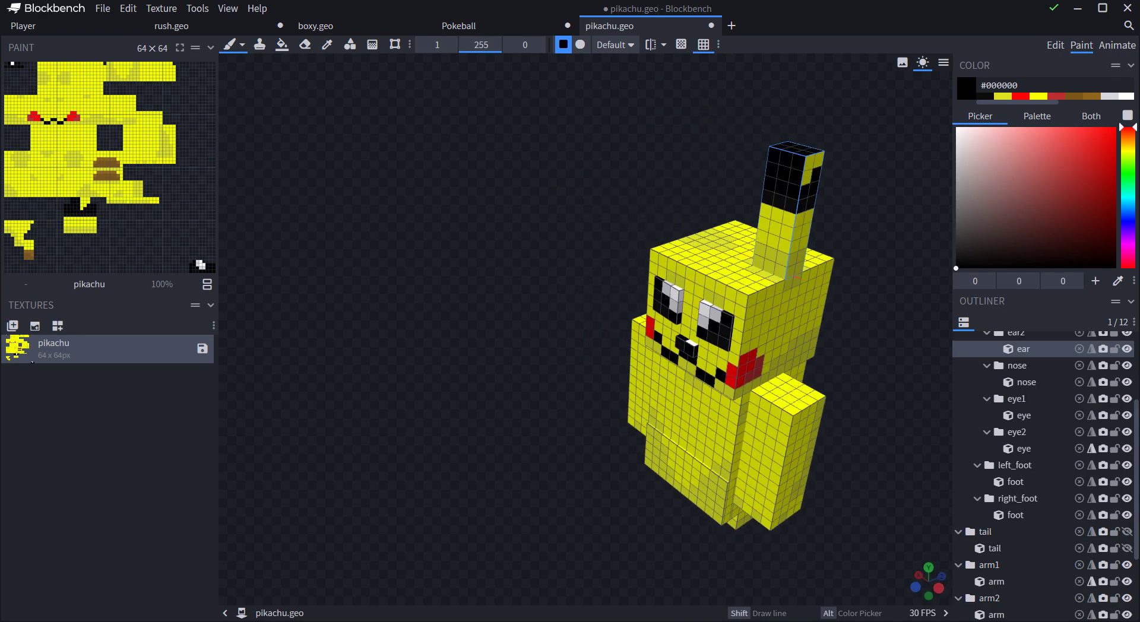
# - In Edit mode, duplicate the ear cube in the ear2 group and place the copy in the ear1 group
pyautogui.click(1055, 45)
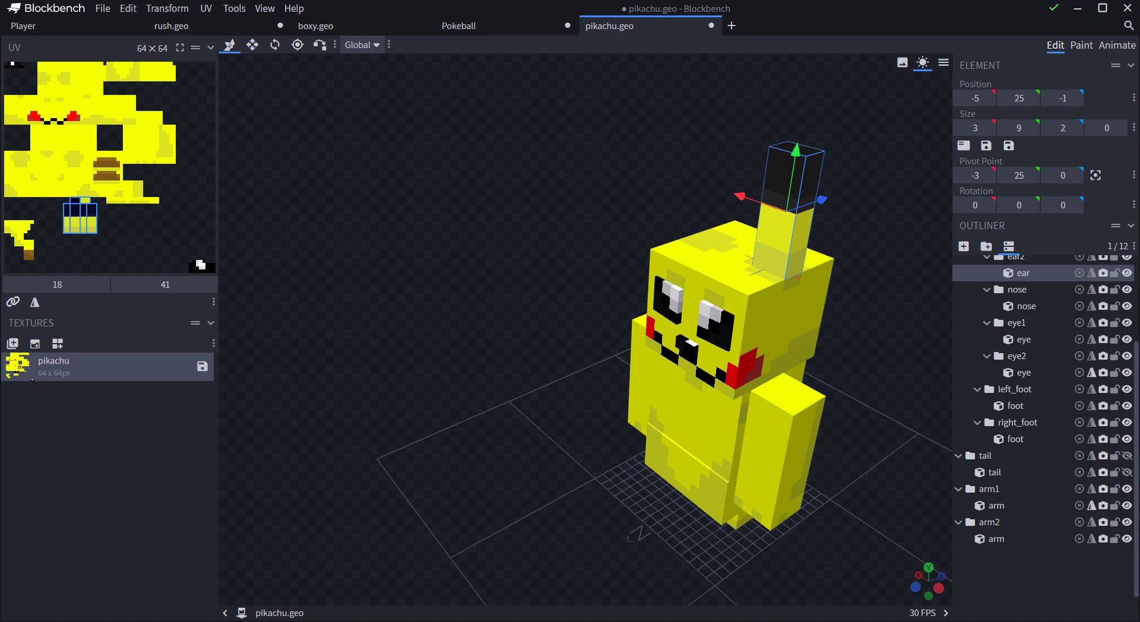
pyautogui.moveTo(855, 250); pyautogui.dragTo(899, 218)
pyautogui.scroll(1, 1018, 280)
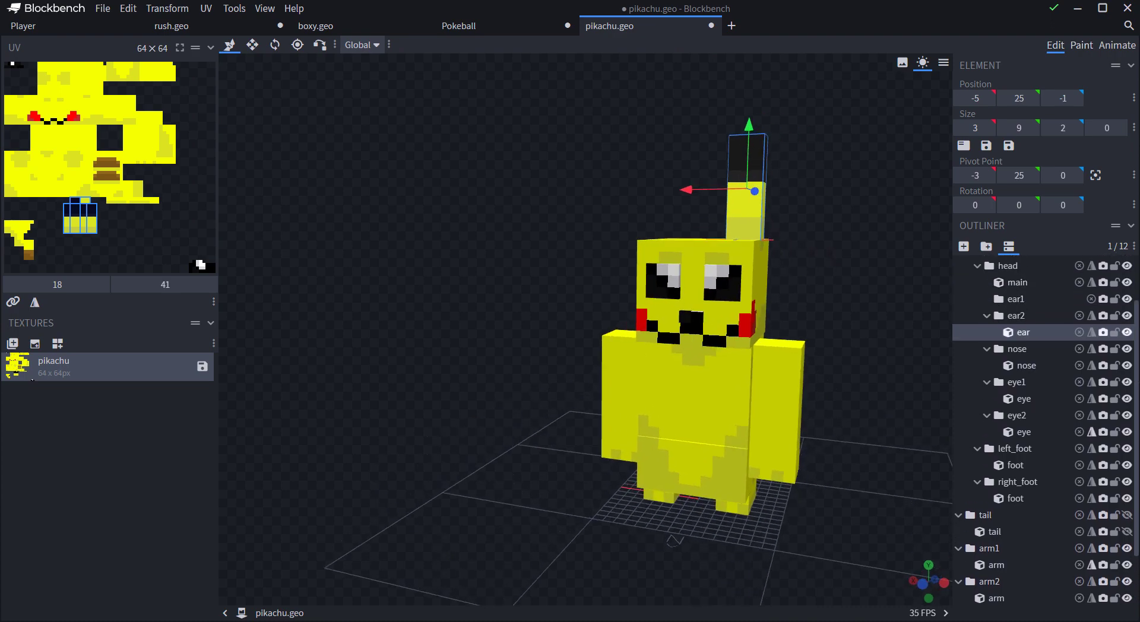
pyautogui.rightClick(1018, 337)
pyautogui.click(926, 383)
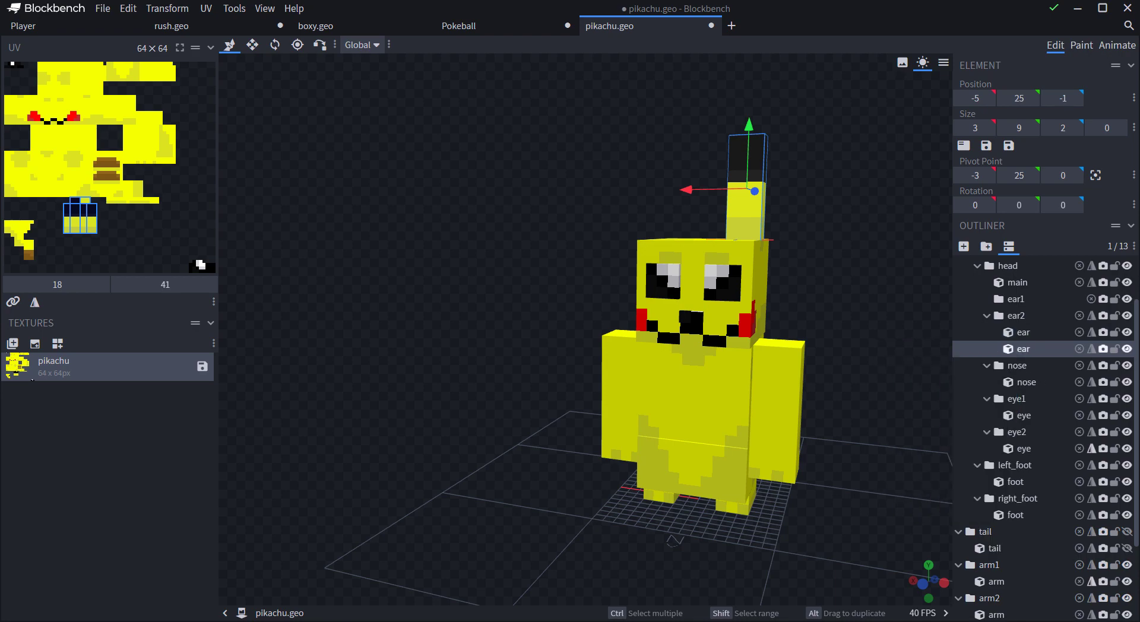
pyautogui.moveTo(1023, 348); pyautogui.dragTo(1015, 299)
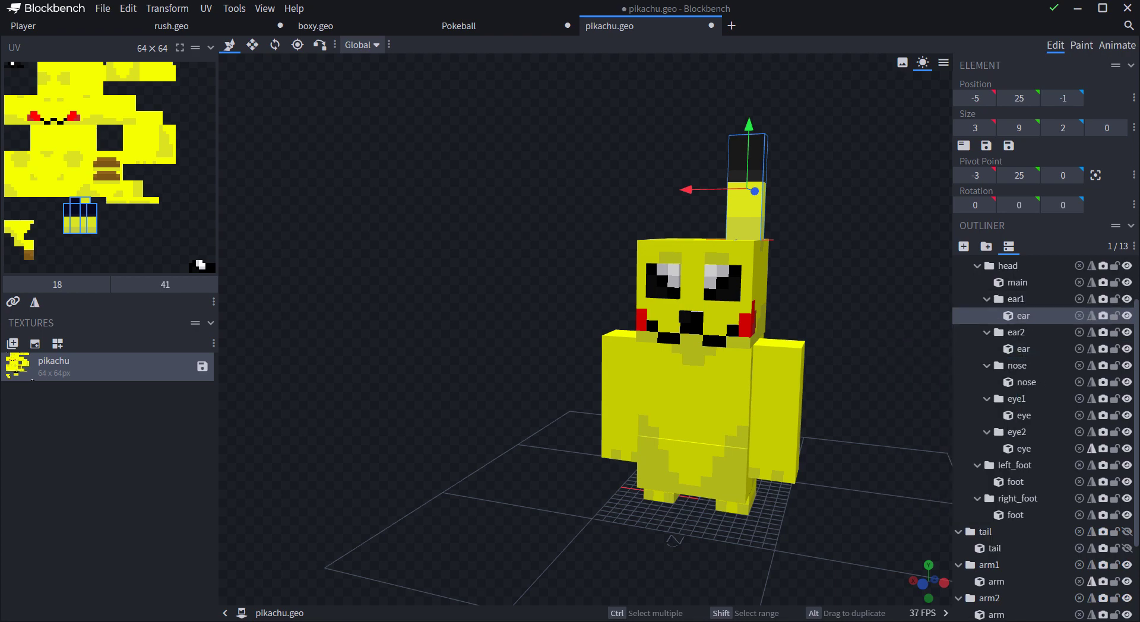
# - Move the ear1 group along X so its ear sits at X position 2, and clear the selection
pyautogui.click(1015, 298)
pyautogui.moveTo(686, 190); pyautogui.dragTo(597, 257)
pyautogui.scroll(-3, 1016, 440)
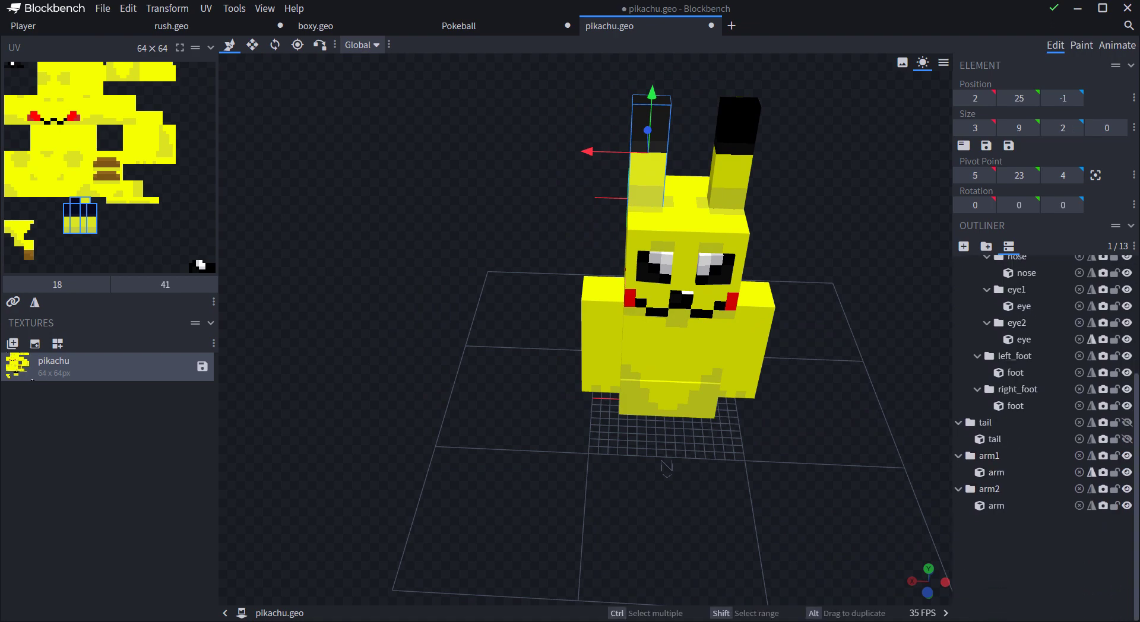
pyautogui.click(1030, 552)
# - Make the hidden tail group visible and select its tail cube
pyautogui.moveTo(831, 380); pyautogui.dragTo(825, 307)
pyautogui.moveTo(811, 420); pyautogui.dragTo(1057, 450)
pyautogui.scroll(1, 1047, 432)
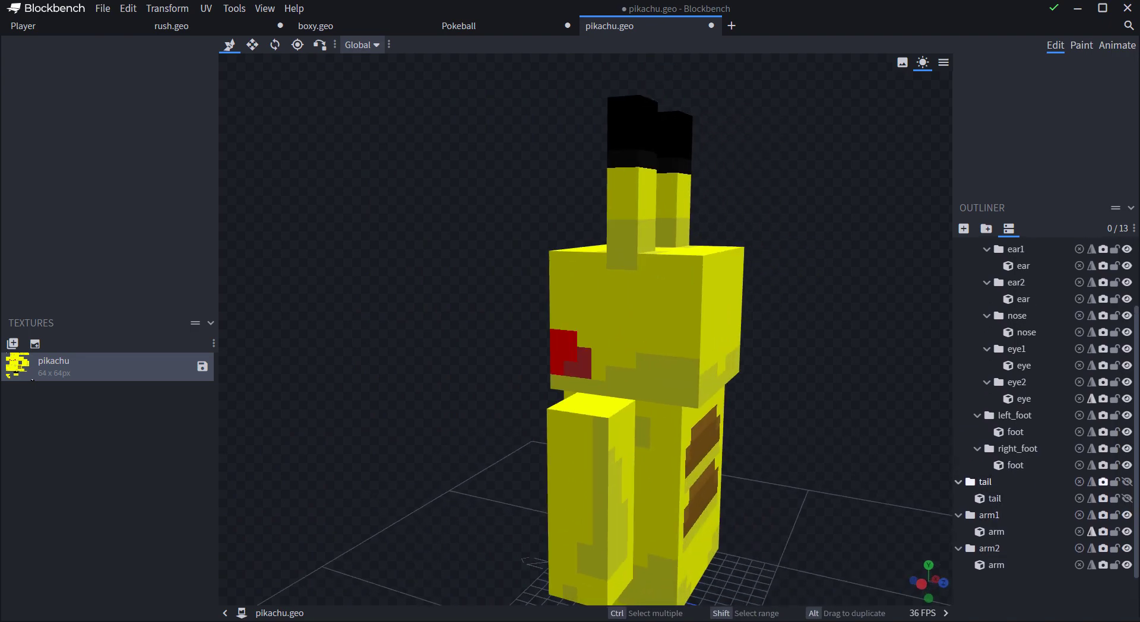
pyautogui.click(1126, 482)
pyautogui.click(1009, 498)
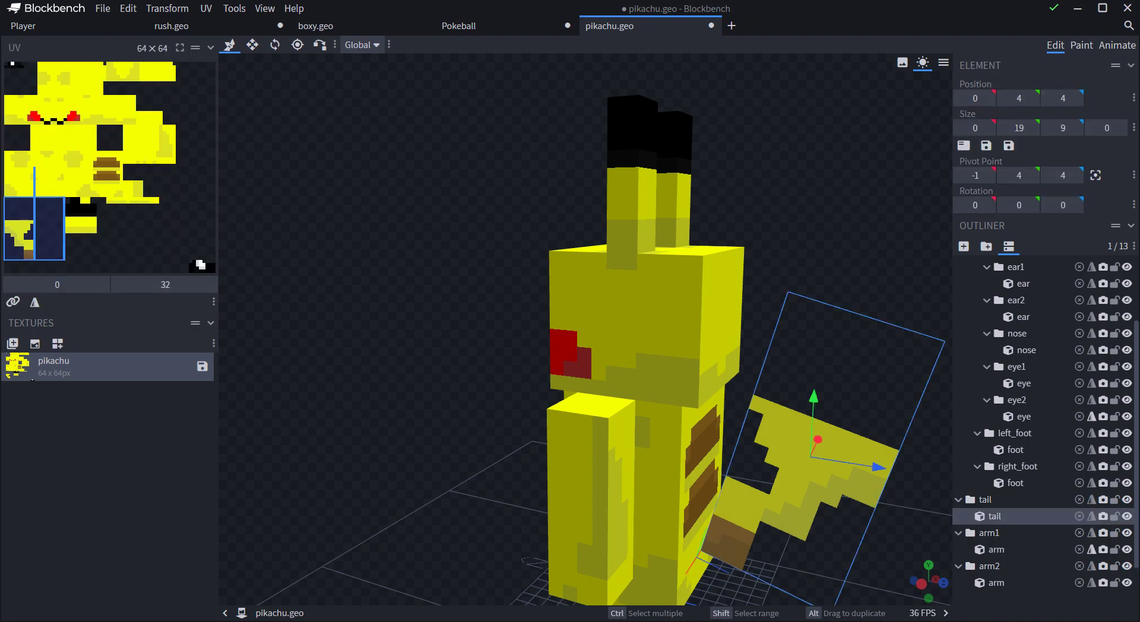
pyautogui.moveTo(861, 249); pyautogui.dragTo(586, 251)
pyautogui.moveTo(634, 470); pyautogui.dragTo(570, 567)
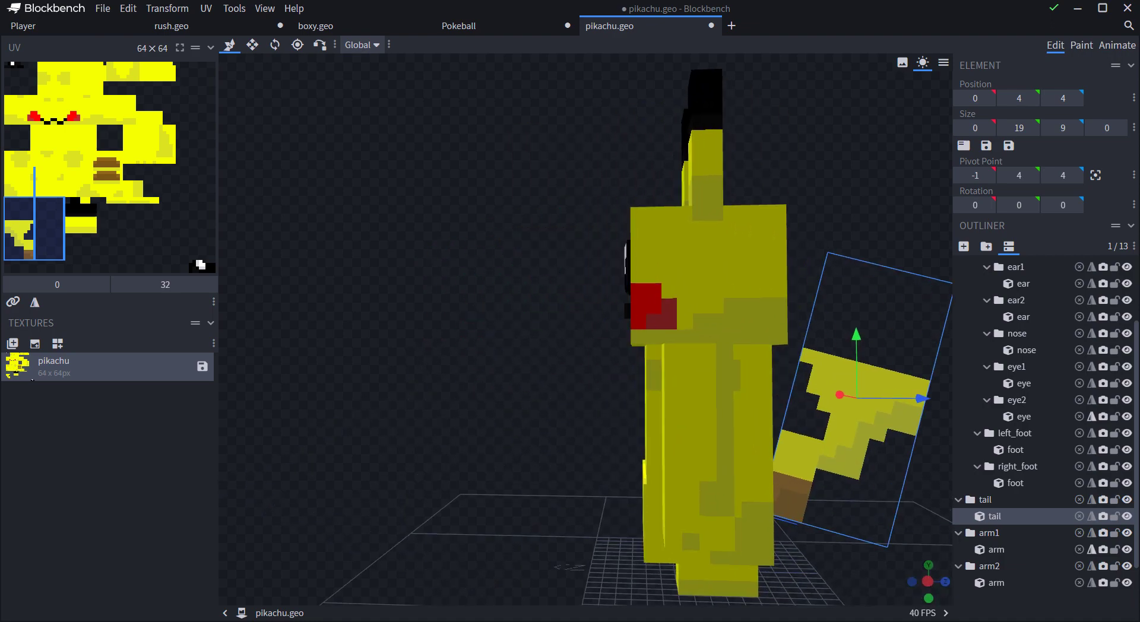
pyautogui.moveTo(586, 329); pyautogui.dragTo(587, 328)
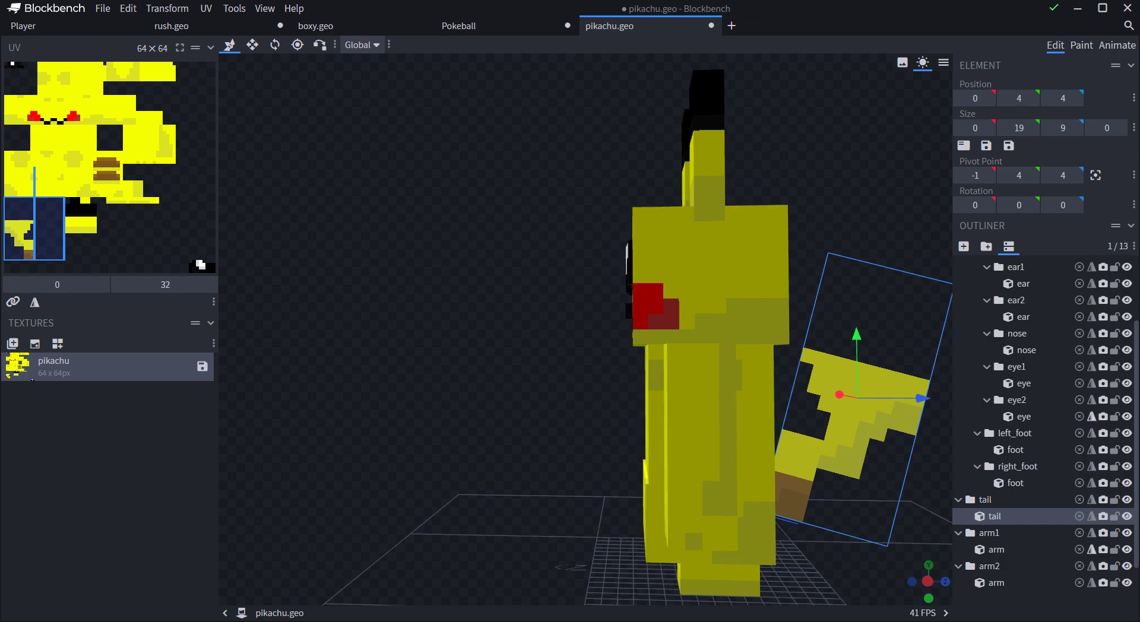
pyautogui.click(1081, 46)
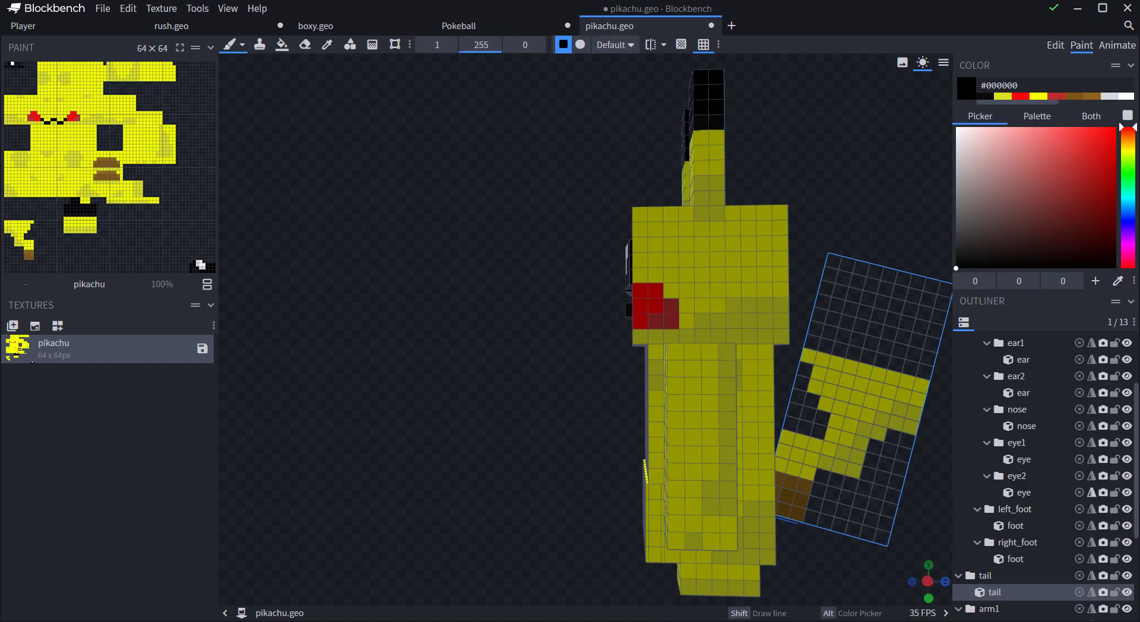
pyautogui.click(305, 45)
pyautogui.scroll(-2, 1044, 475)
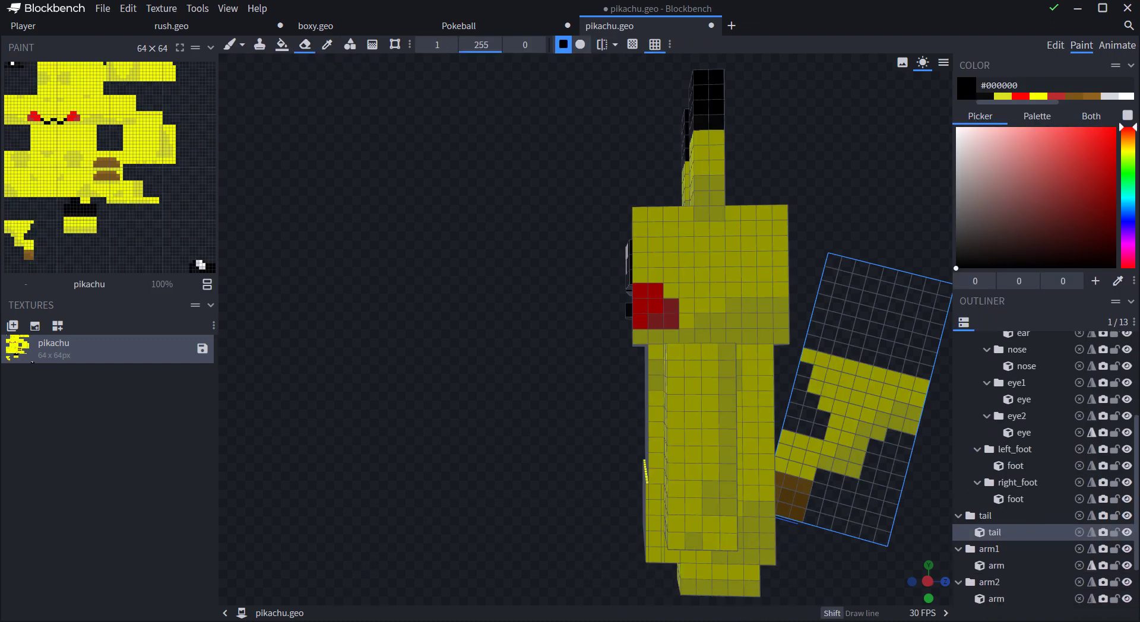
pyautogui.moveTo(451, 332)
pyautogui.mouseDown()
pyautogui.moveTo(697, 358)
pyautogui.moveTo(466, 341)
pyautogui.mouseUp()
pyautogui.click(1055, 46)
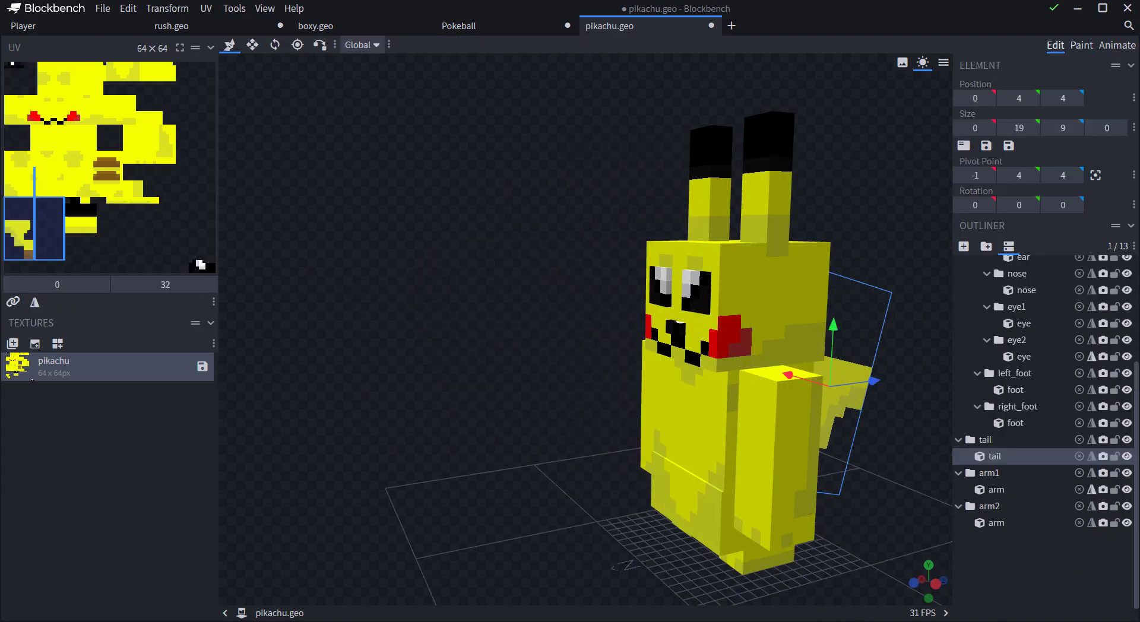
# - Examine the assembled Pikachu model from the front, sides, back and above with nothing selected
pyautogui.moveTo(849, 410); pyautogui.dragTo(782, 390)
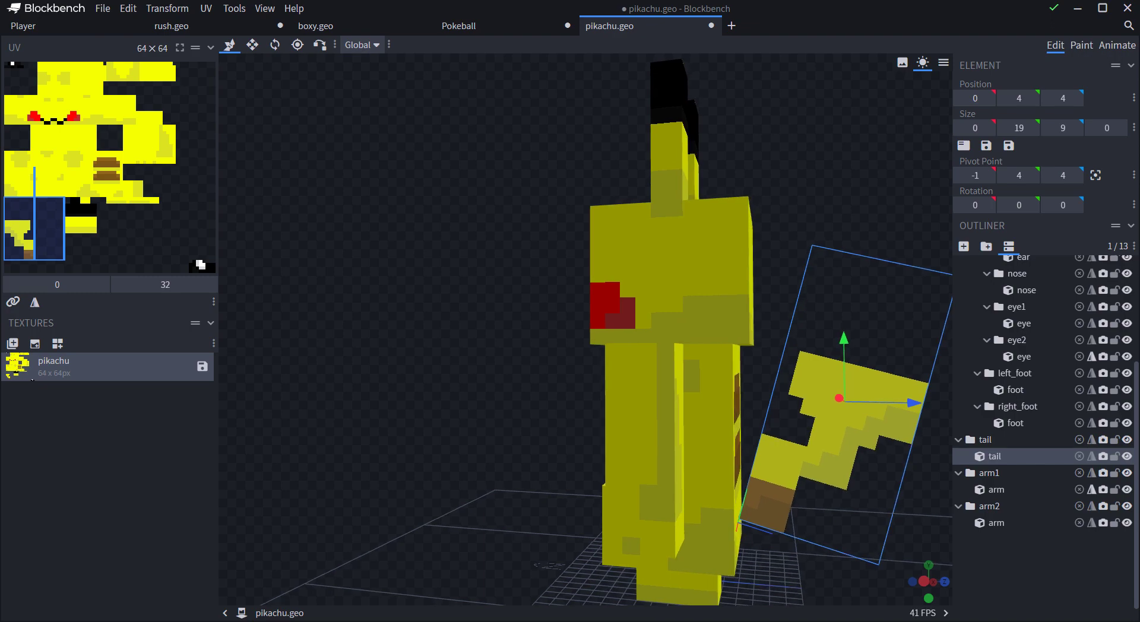
pyautogui.moveTo(765, 368); pyautogui.dragTo(831, 383)
pyautogui.moveTo(623, 401); pyautogui.dragTo(980, 439)
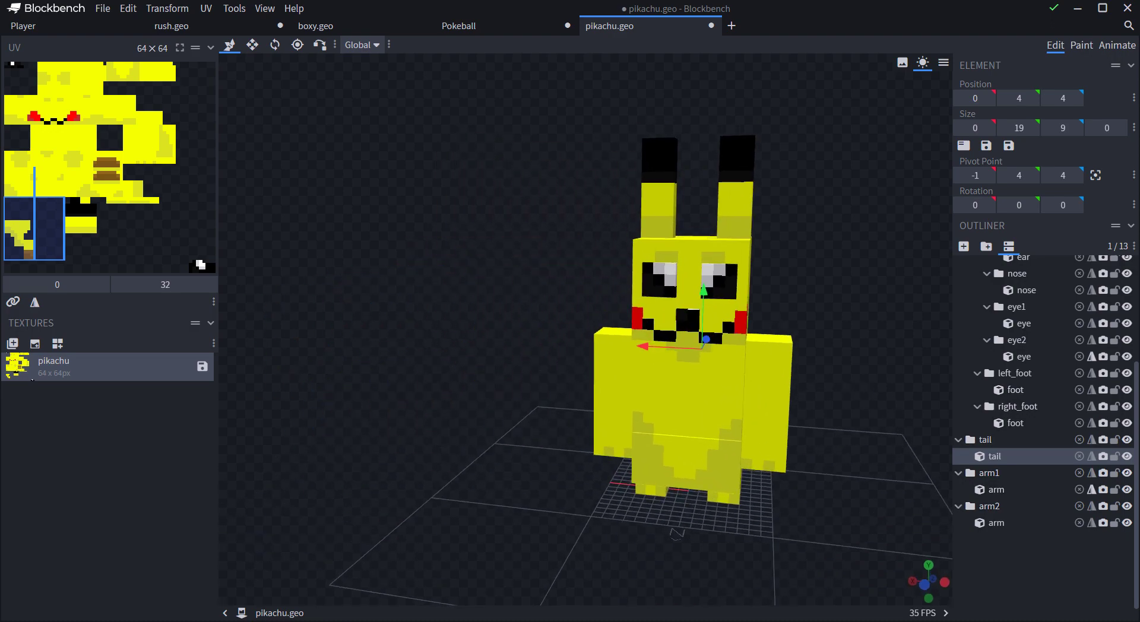
pyautogui.click(1022, 567)
pyautogui.moveTo(855, 291); pyautogui.dragTo(801, 332)
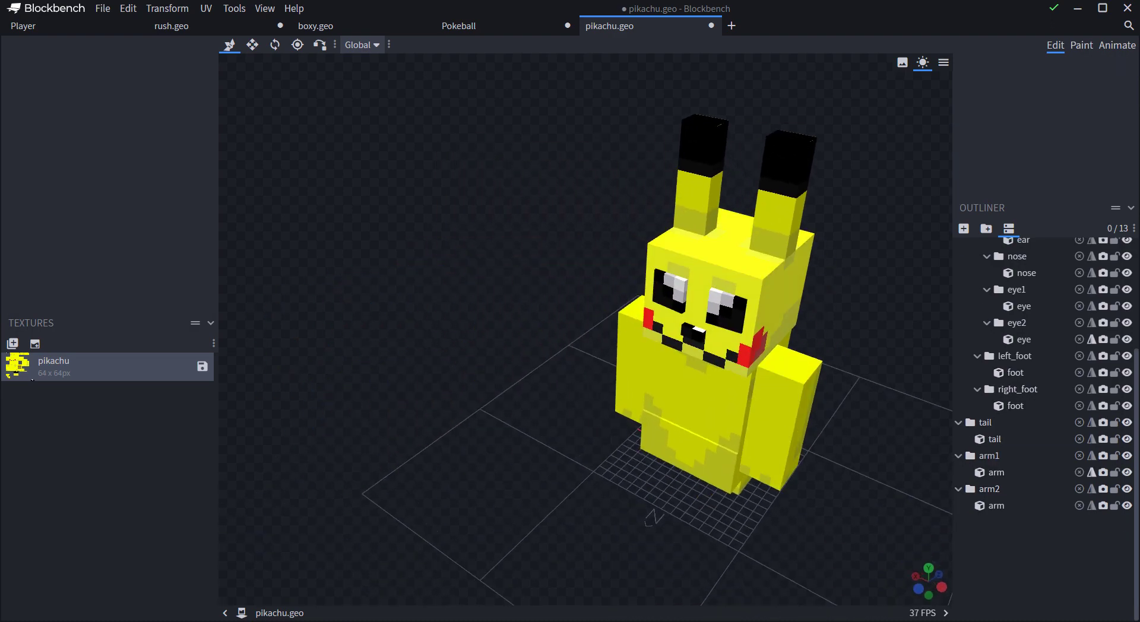
pyautogui.moveTo(890, 380); pyautogui.dragTo(711, 291)
pyautogui.moveTo(719, 249); pyautogui.dragTo(951, 281)
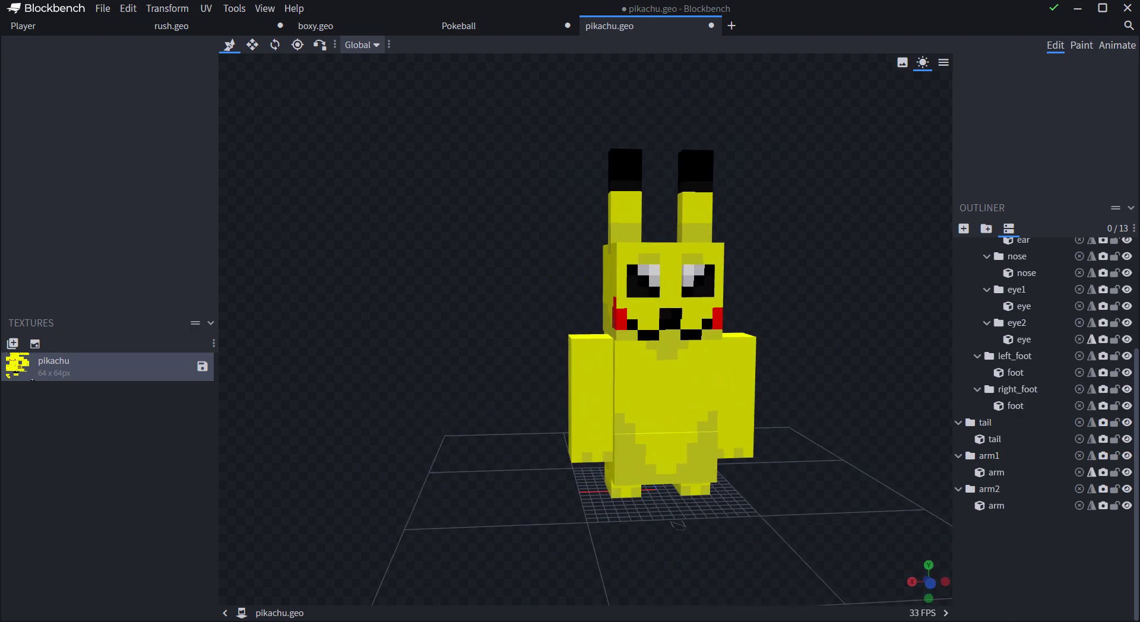
pyautogui.moveTo(951, 282); pyautogui.dragTo(935, 306)
pyautogui.moveTo(673, 514); pyautogui.dragTo(540, 556)
pyautogui.moveTo(742, 368); pyautogui.dragTo(404, 377)
pyautogui.moveTo(653, 522); pyautogui.dragTo(677, 528)
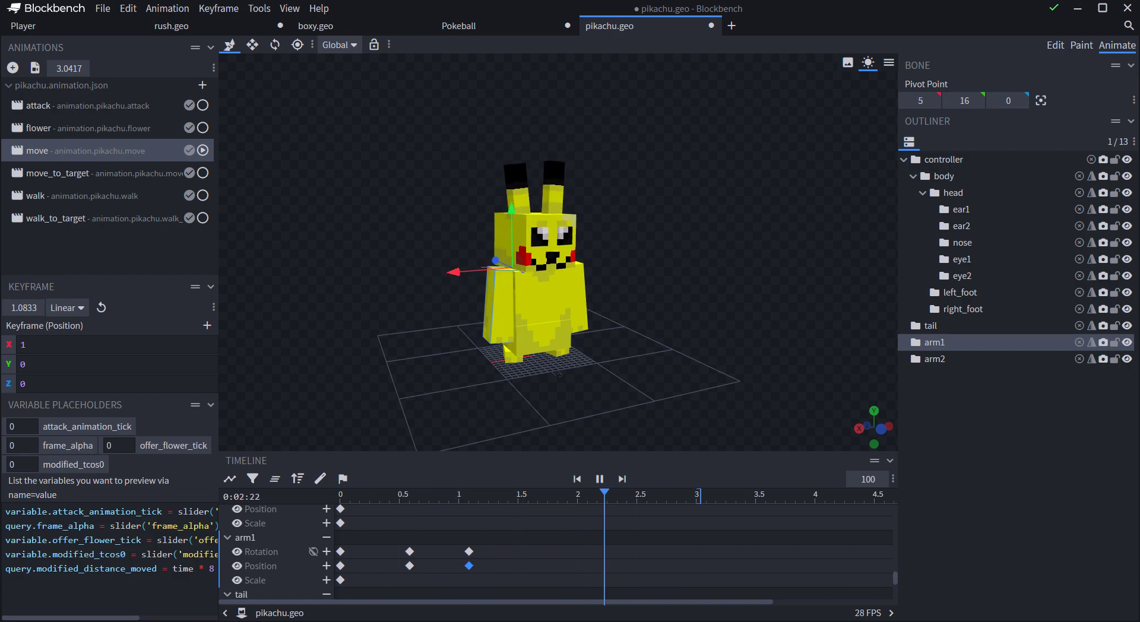
# - Check the model in Edit mode and play the move animation in Animate mode
pyautogui.press('1')
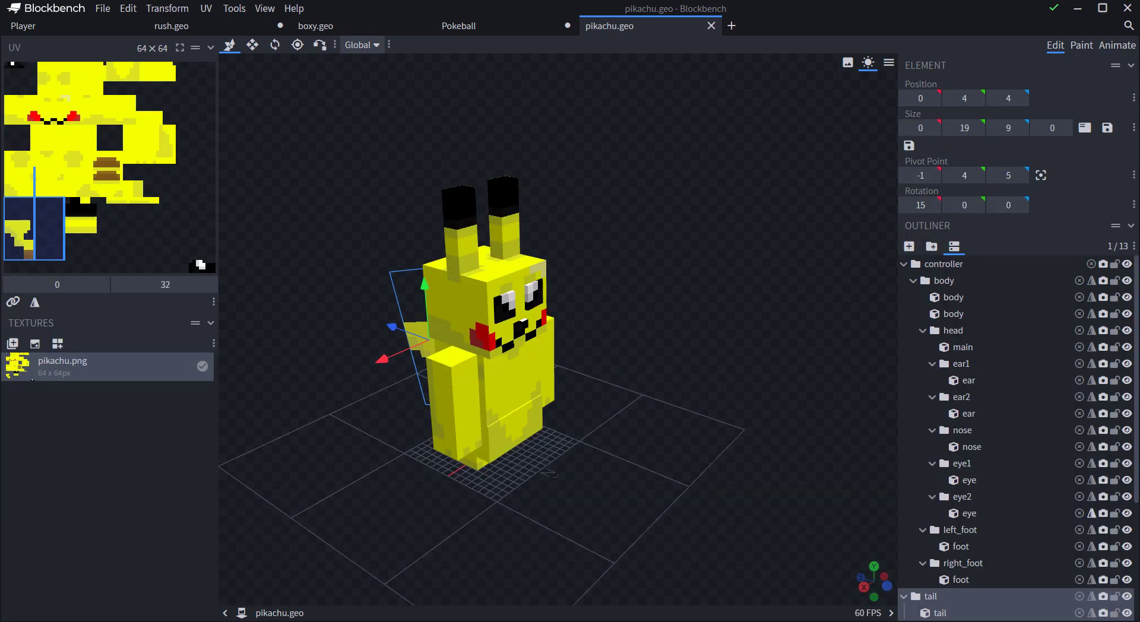
pyautogui.moveTo(712, 356); pyautogui.dragTo(683, 360)
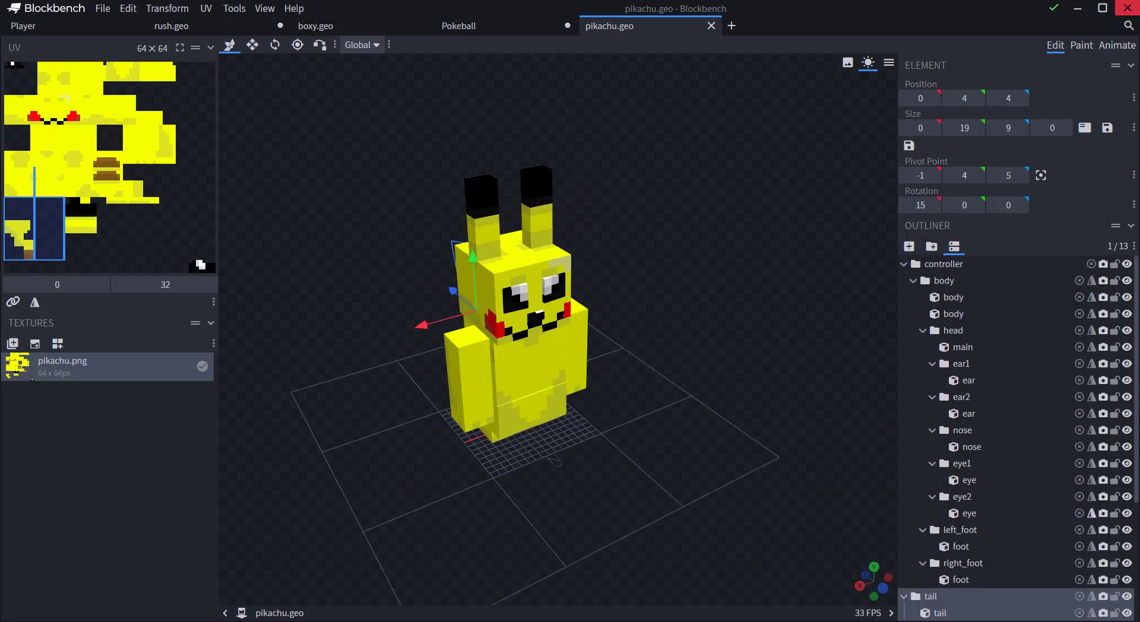
pyautogui.press('3')
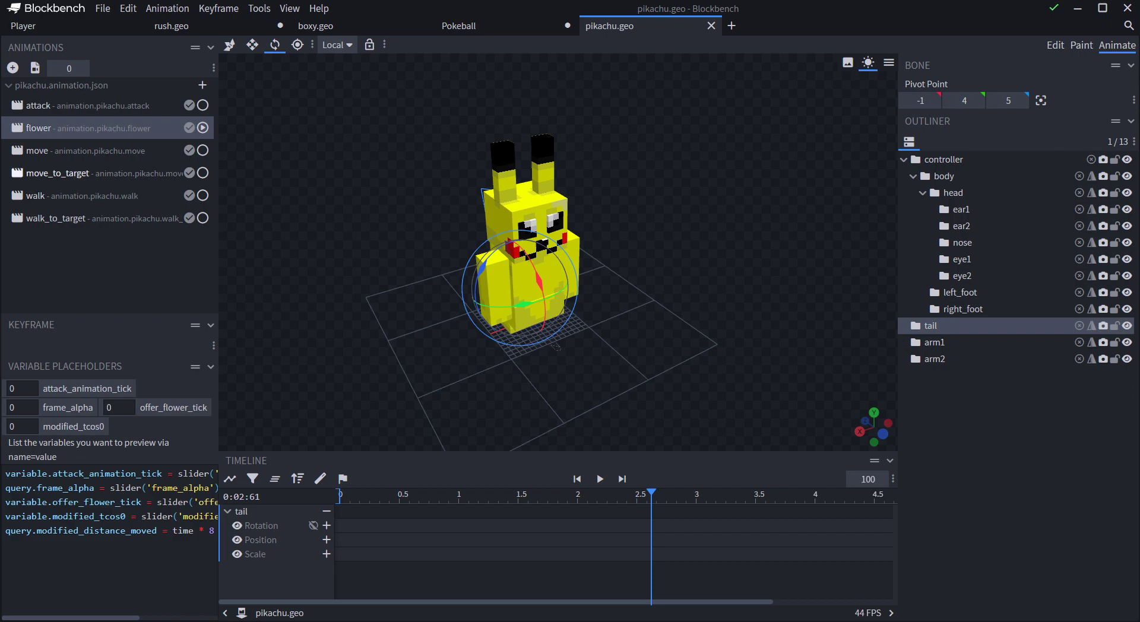
pyautogui.click(37, 150)
pyautogui.click(600, 479)
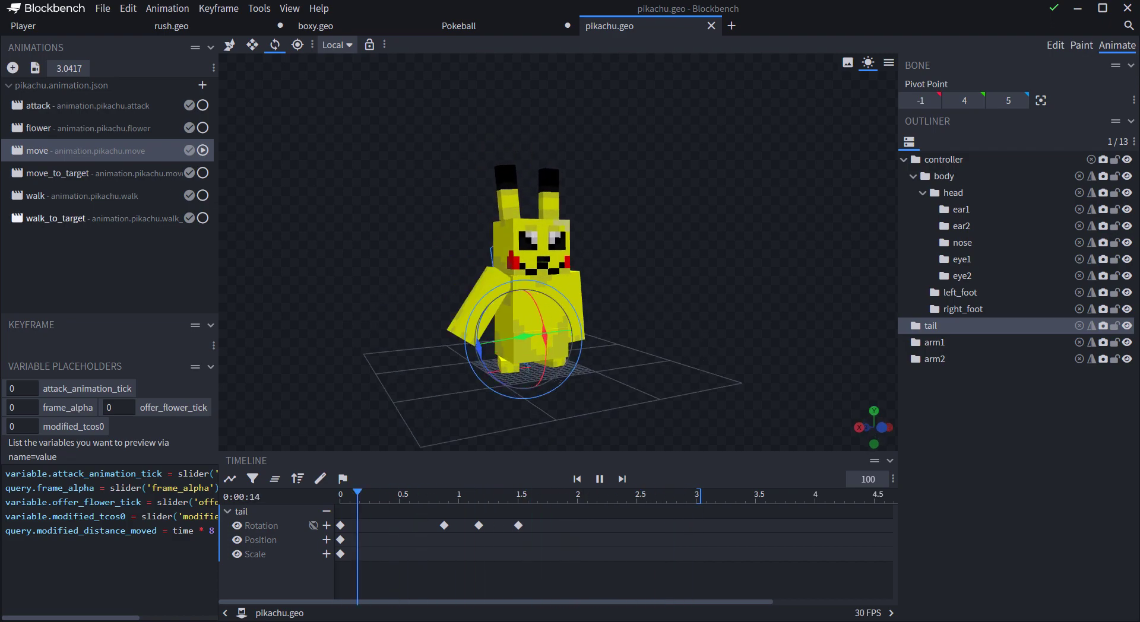
# - Preview the walk animation from the side and pause its playback
pyautogui.click(47, 195)
pyautogui.moveTo(653, 285); pyautogui.dragTo(722, 292)
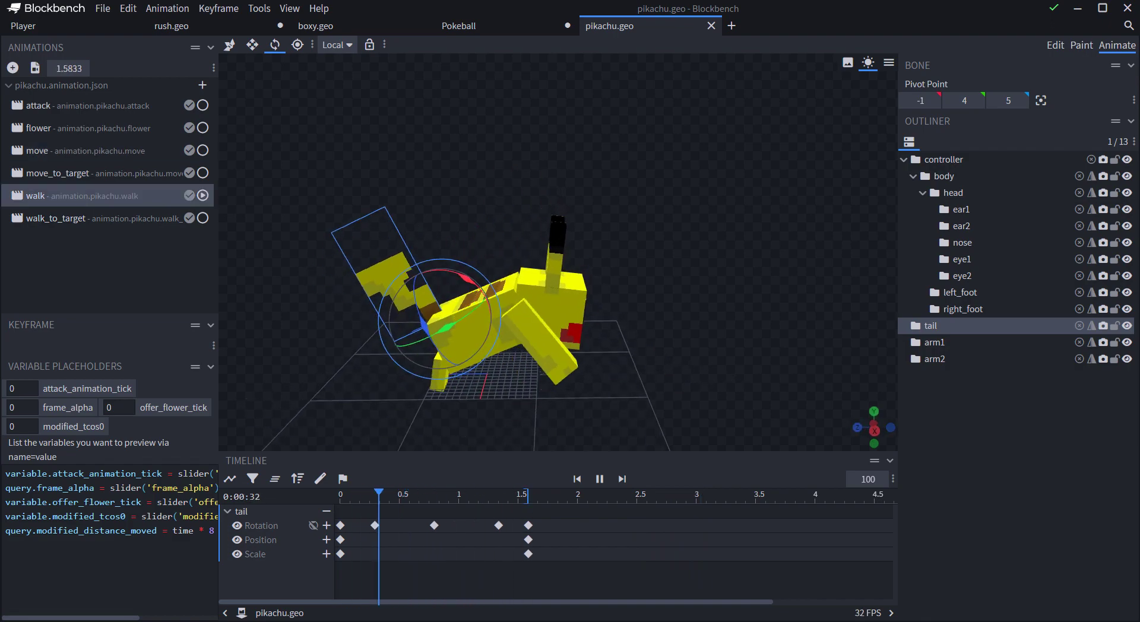
pyautogui.click(600, 478)
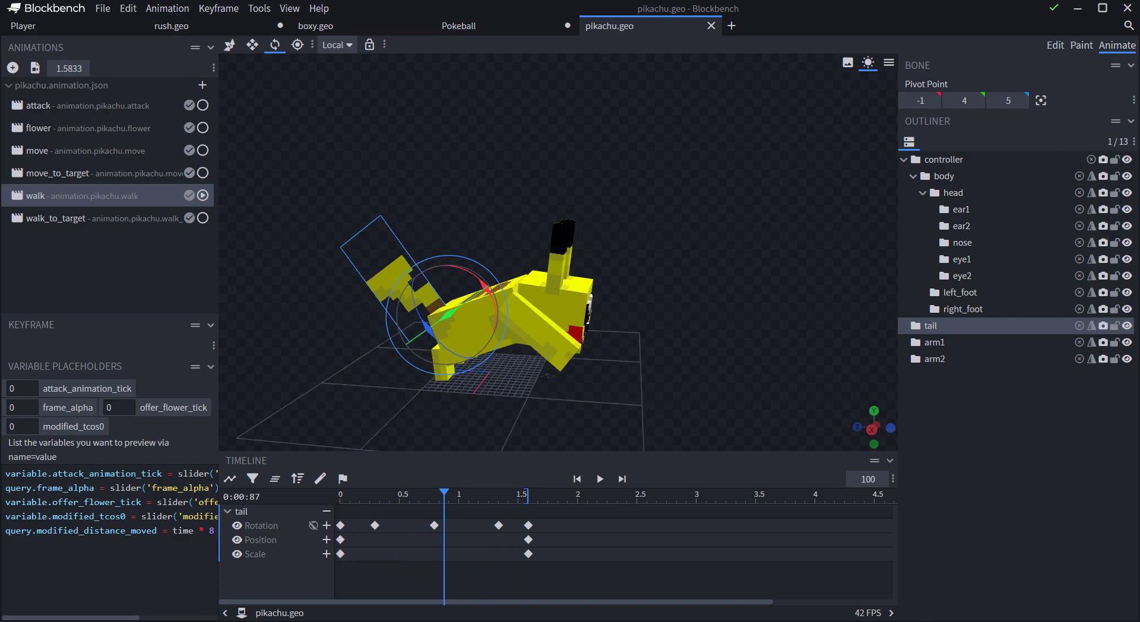
# - View the open Pokeball model and return to pikachu.geo to look at the paused walk pose from above
pyautogui.click(459, 26)
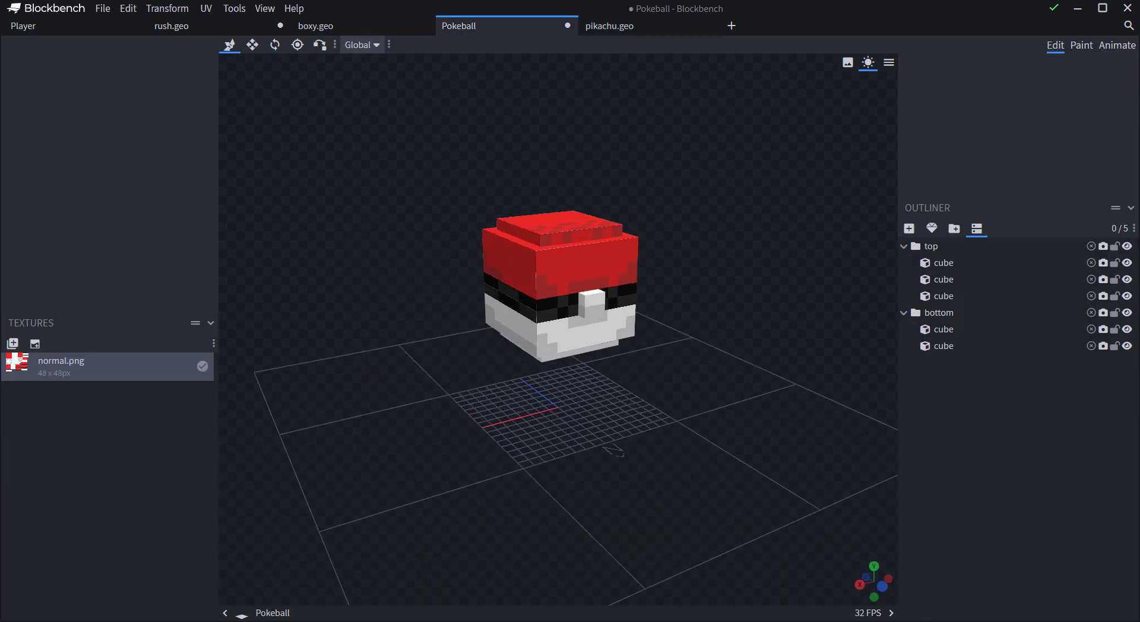
pyautogui.moveTo(611, 451); pyautogui.dragTo(517, 475)
pyautogui.click(609, 25)
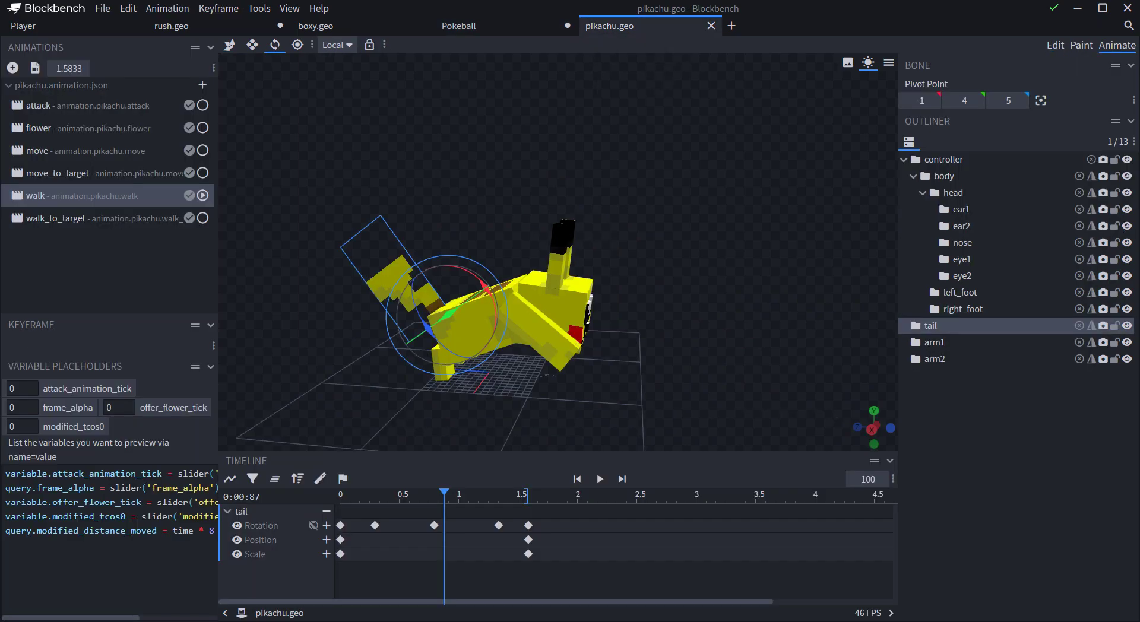
pyautogui.moveTo(683, 237); pyautogui.dragTo(673, 289)
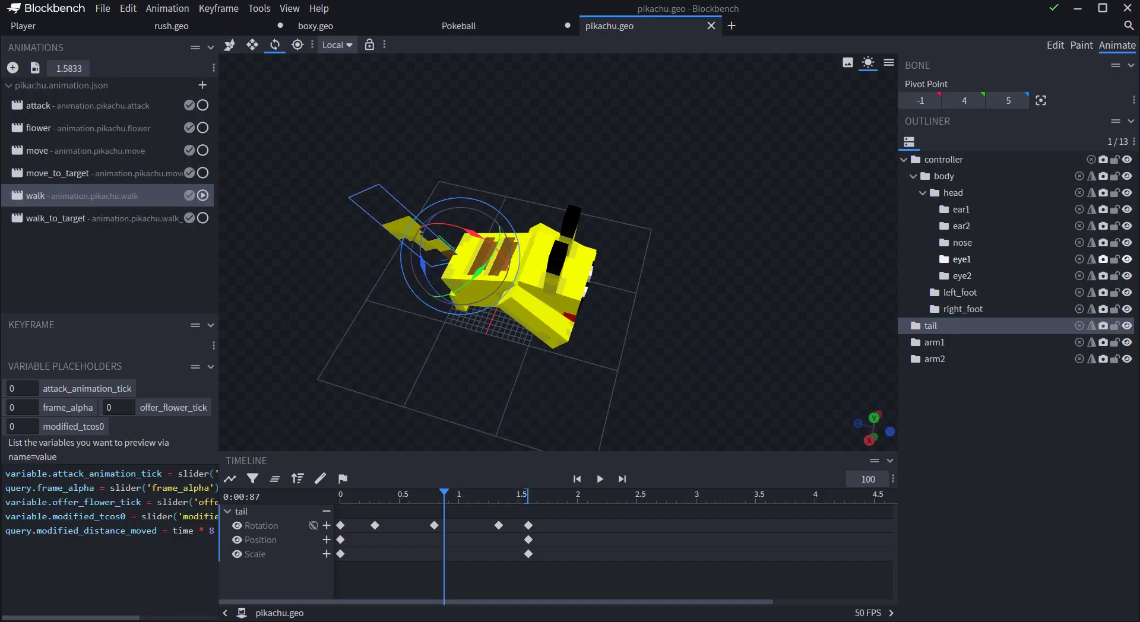